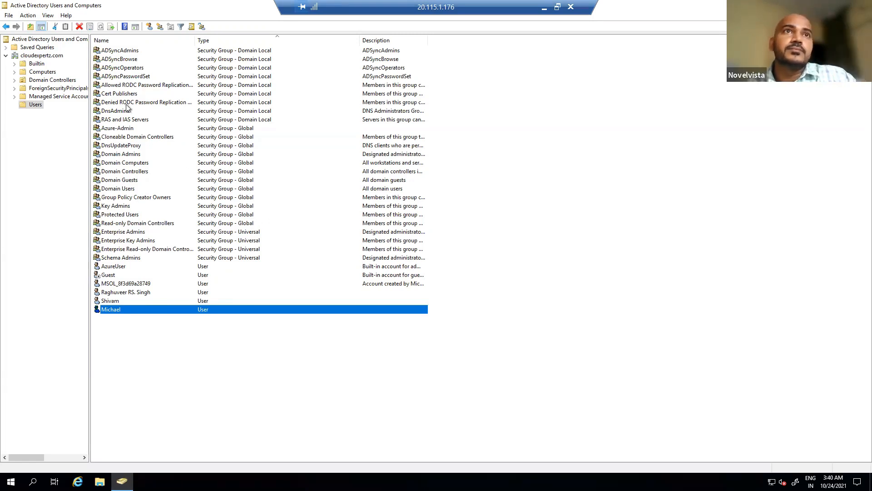
# Step: Point out the Azure-Admin group in the domain's Users container and switch to the Azure portal in the browser
pyautogui.click(127, 131)
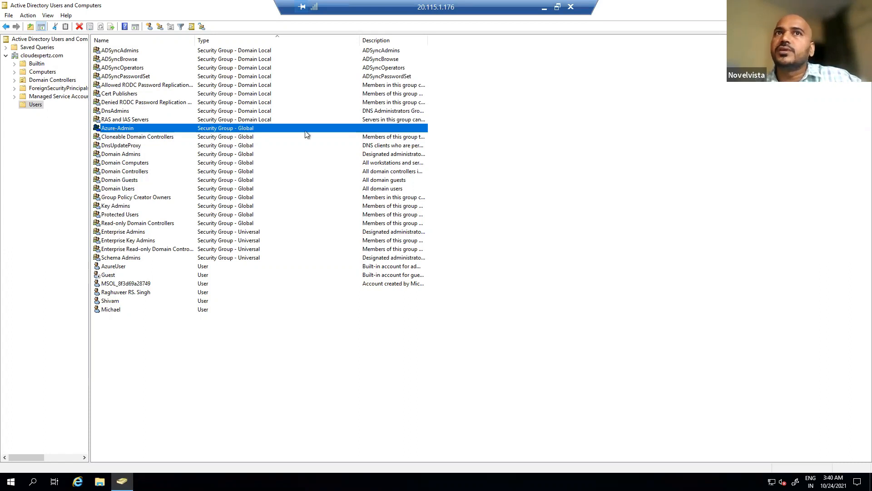
pyautogui.click(350, 130)
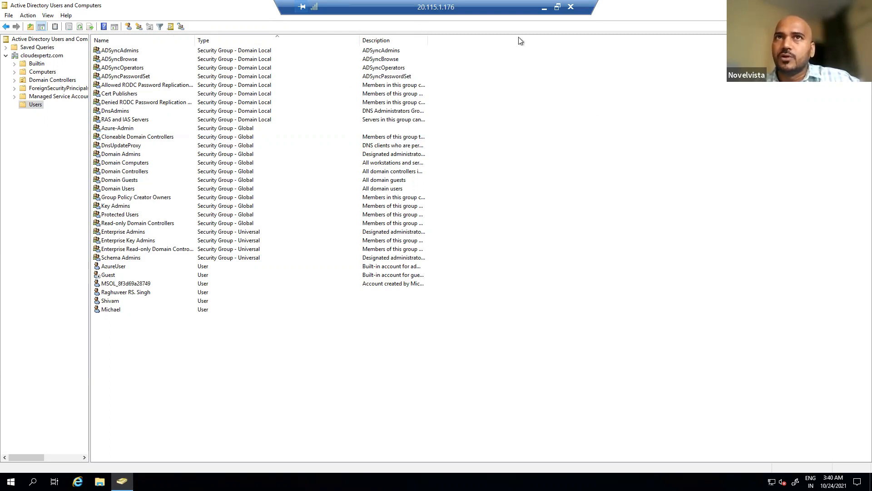
pyautogui.click(545, 10)
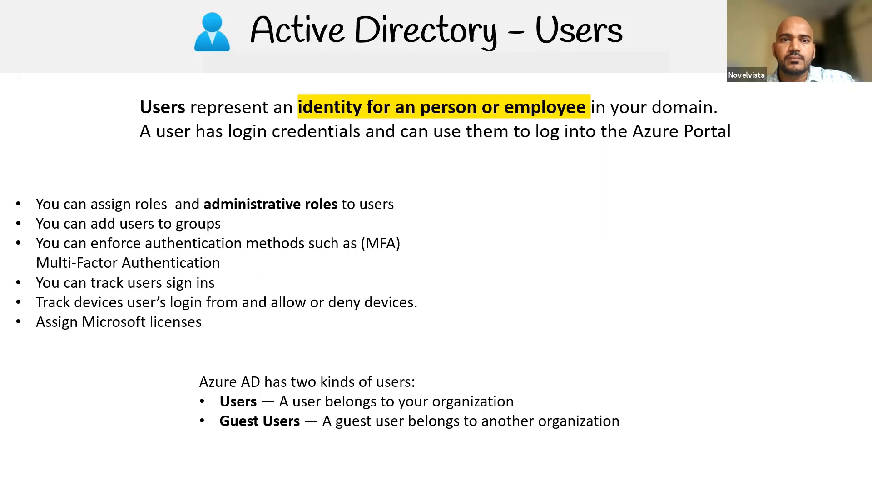
pyautogui.hotkey('alt', 'Tab')
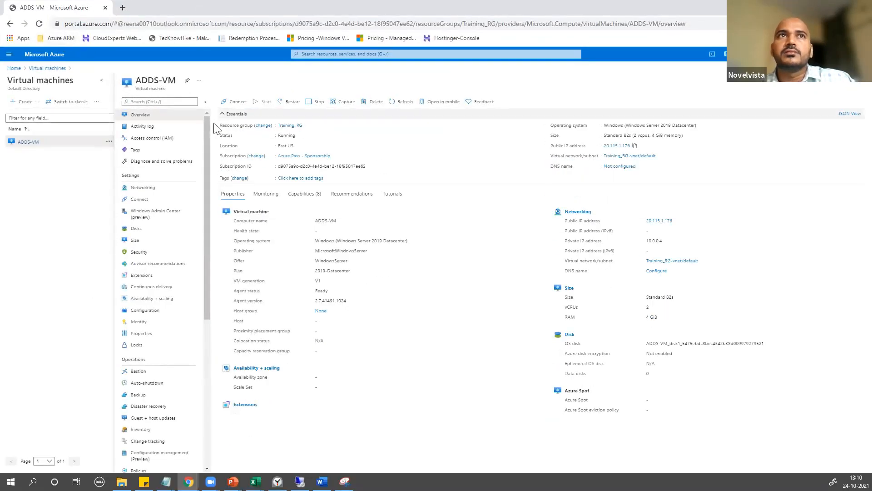
# Step: View and refresh the list of all Azure Active Directory users, and return to the directory's overview page
pyautogui.click(14, 68)
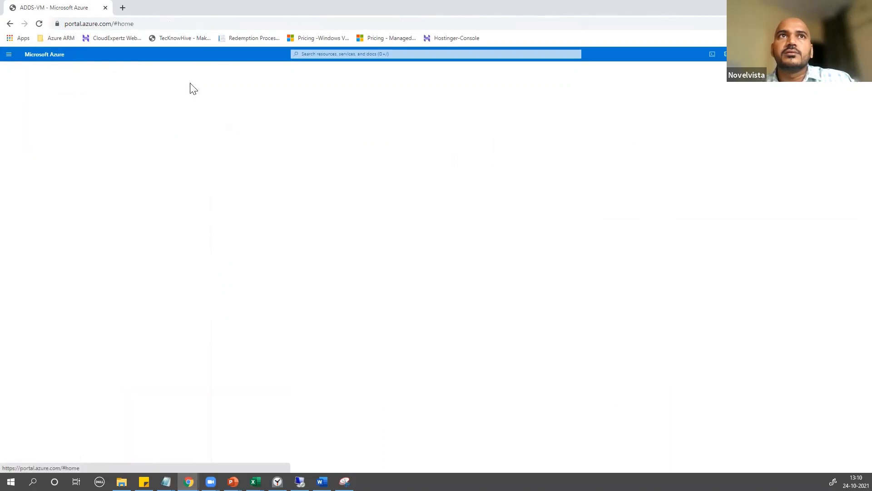
pyautogui.click(313, 54)
pyautogui.click(348, 153)
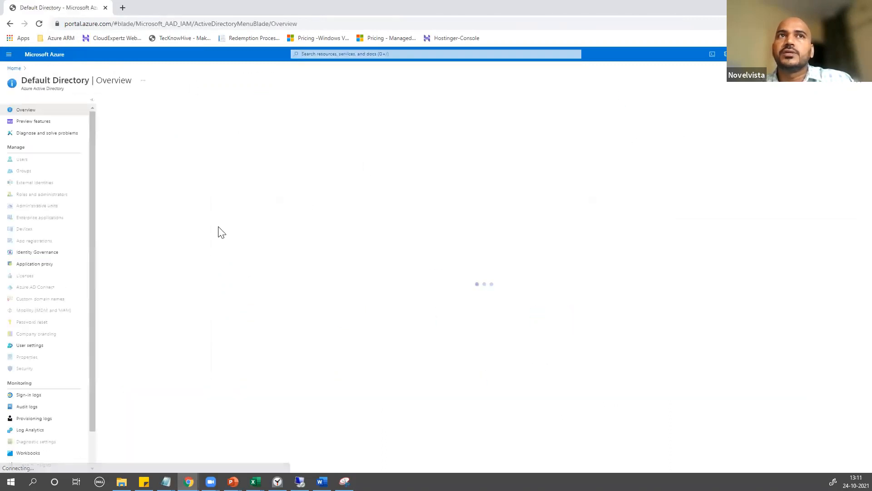
pyautogui.click(22, 160)
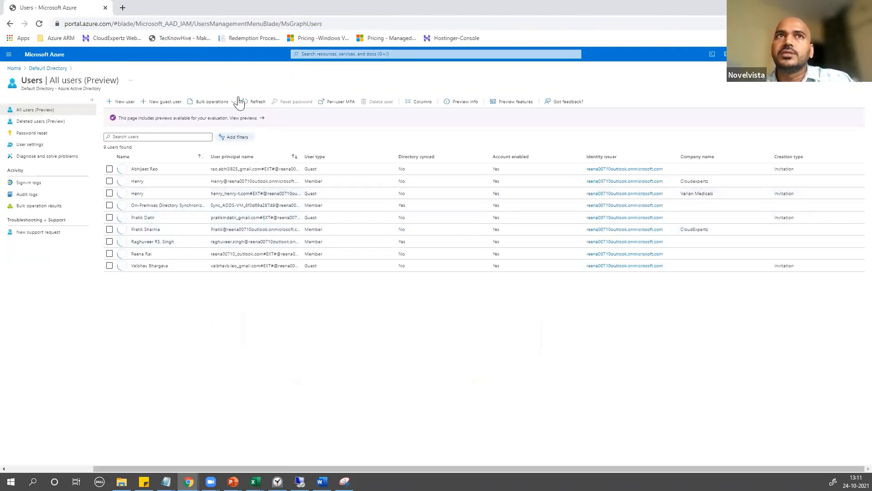
pyautogui.click(257, 102)
pyautogui.click(262, 102)
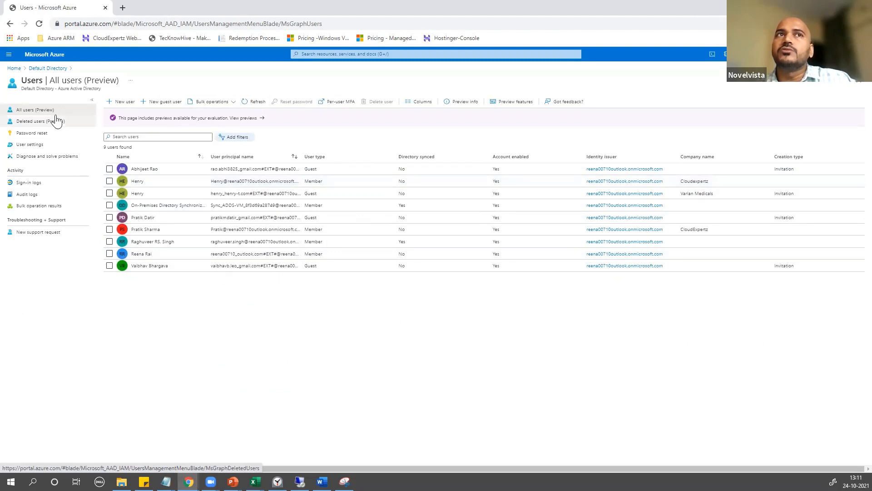
pyautogui.click(14, 68)
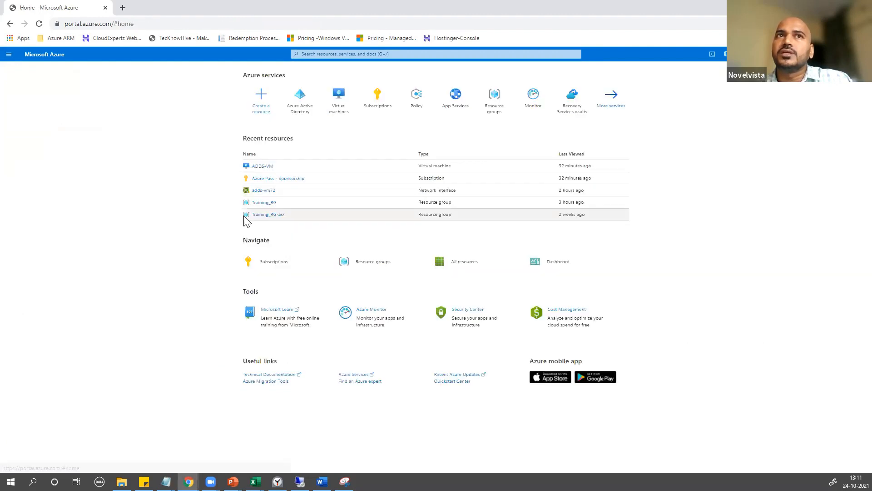
pyautogui.click(298, 96)
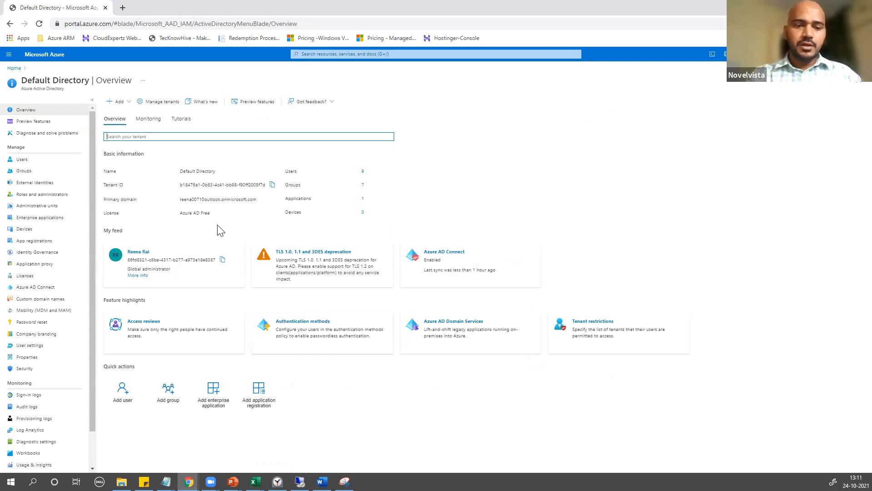
# Step: Open a blank Notepad document and set its font size to 22
pyautogui.press('super+r')
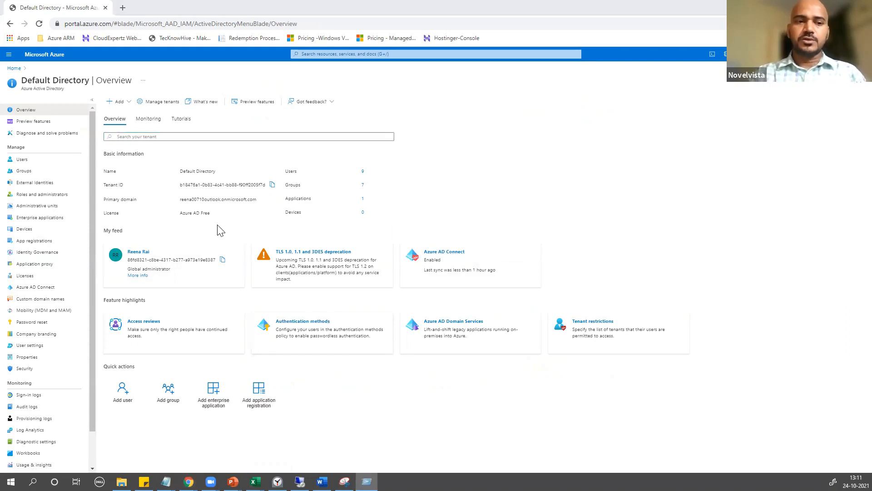
pyautogui.press('Return')
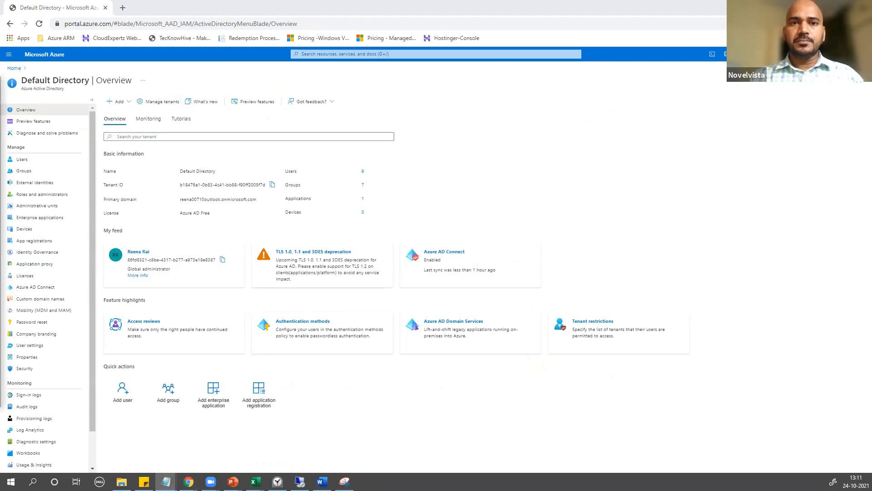
pyautogui.write('ON')
pyautogui.press('BackSpace')
pyautogui.press('BackSpace')
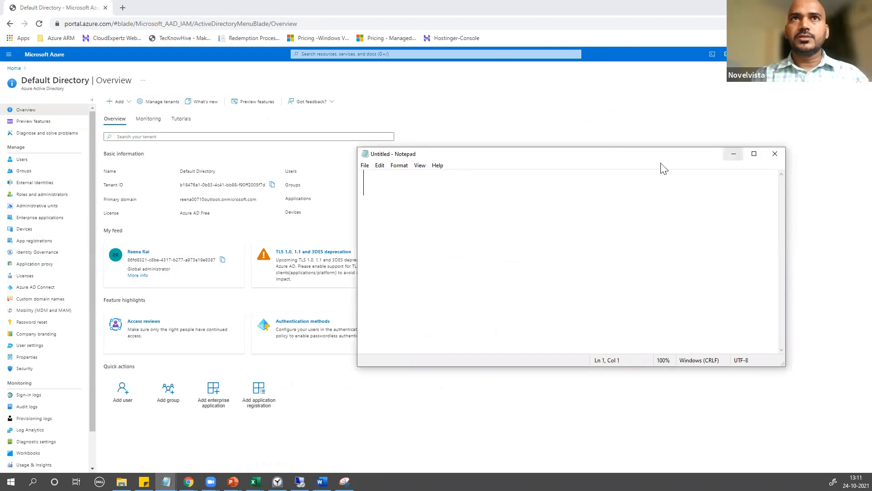
pyautogui.click(398, 166)
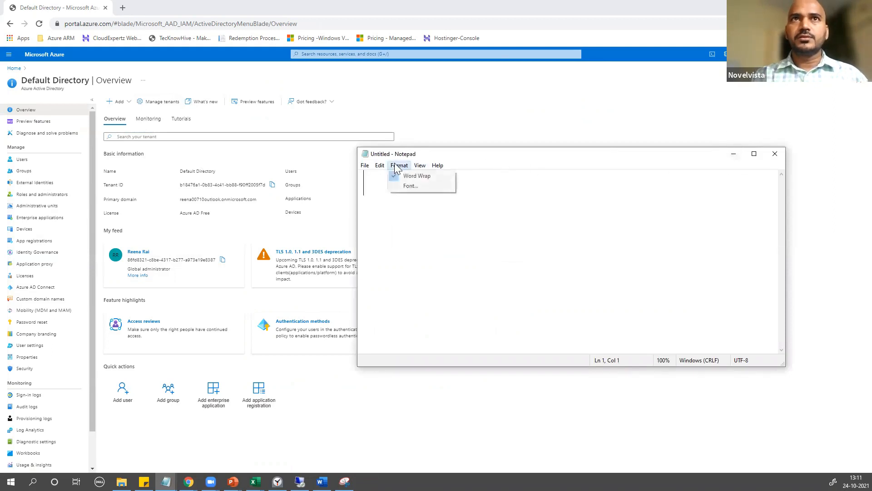
pyautogui.click(412, 187)
pyautogui.click(526, 271)
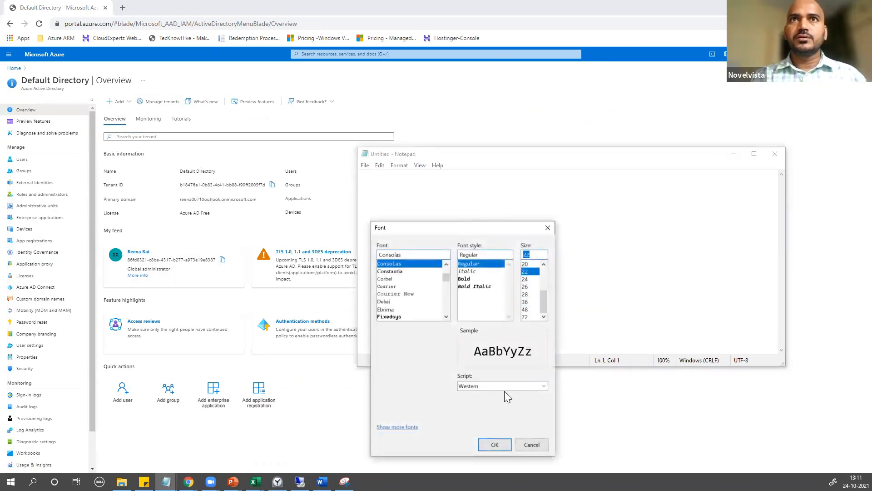
pyautogui.click(496, 444)
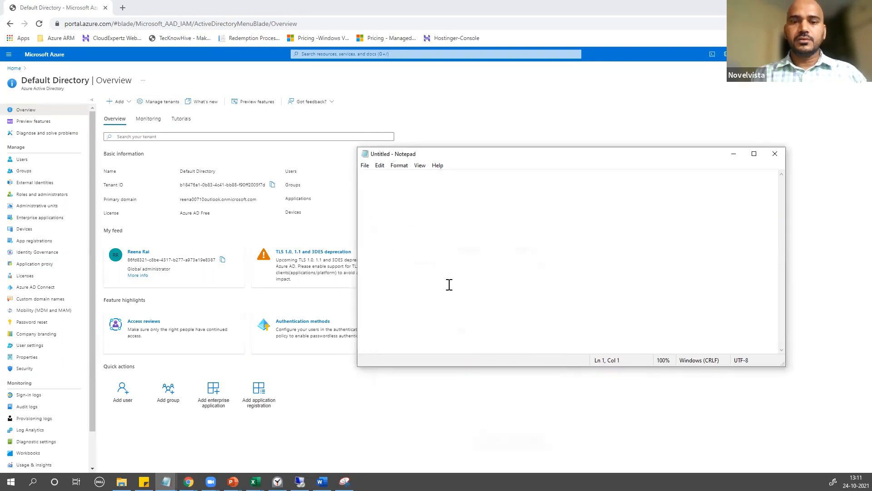
# Step: Write the heading "On-premise AD" on the first line of the note
pyautogui.write('On-premise')
pyautogui.press('Return')
pyautogui.press('Return')
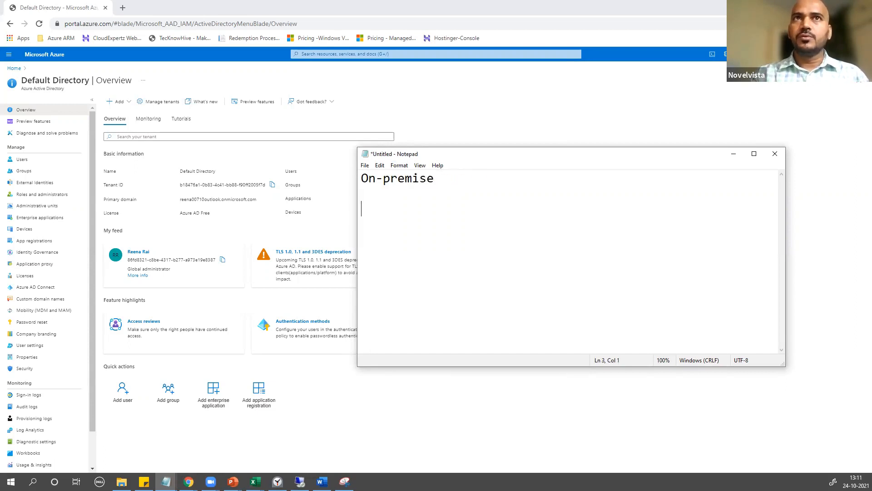
pyautogui.press('BackSpace')
pyautogui.press('BackSpace')
pyautogui.press('BackSpace')
pyautogui.press('BackSpace')
pyautogui.press('BackSpace')
pyautogui.write('AD')
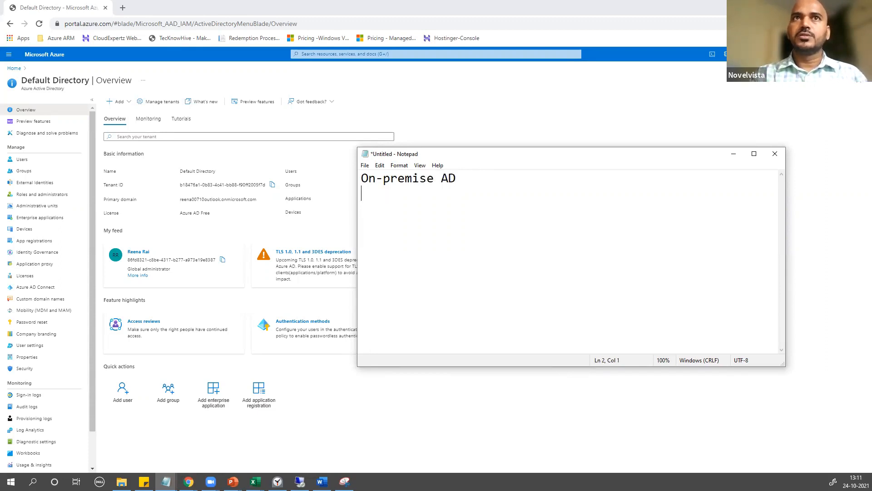
# Step: Add the indented, dashed item "Need an account with Enterprise Admin Role" under the On-premise AD heading
pyautogui.write('- ')
pyautogui.write('You')
pyautogui.press('BackSpace')
pyautogui.press('BackSpace')
pyautogui.press('BackSpace')
pyautogui.write('Need an account with Enterprise Admin ')
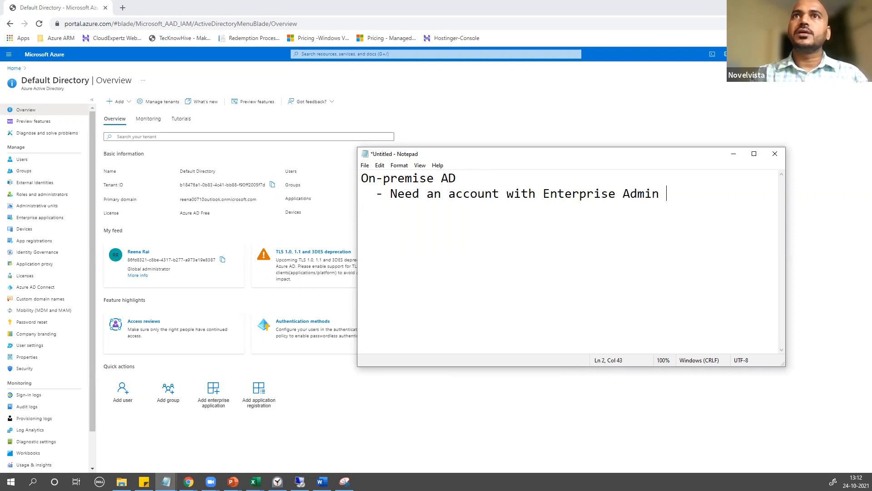
pyautogui.write('Role')
pyautogui.press('Return')
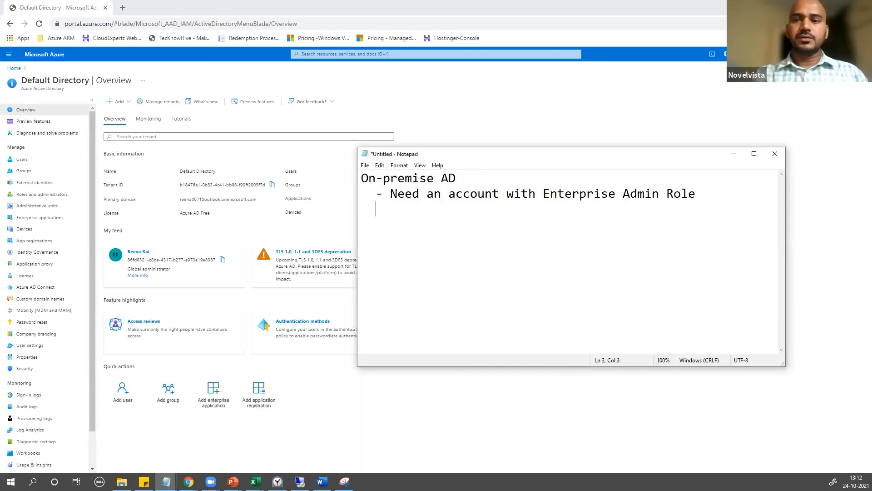
# Step: Add a second dashed item reading "Domain Information (CloudExpertz.Com)" under the On-premise AD heading
pyautogui.write('-Dmain')
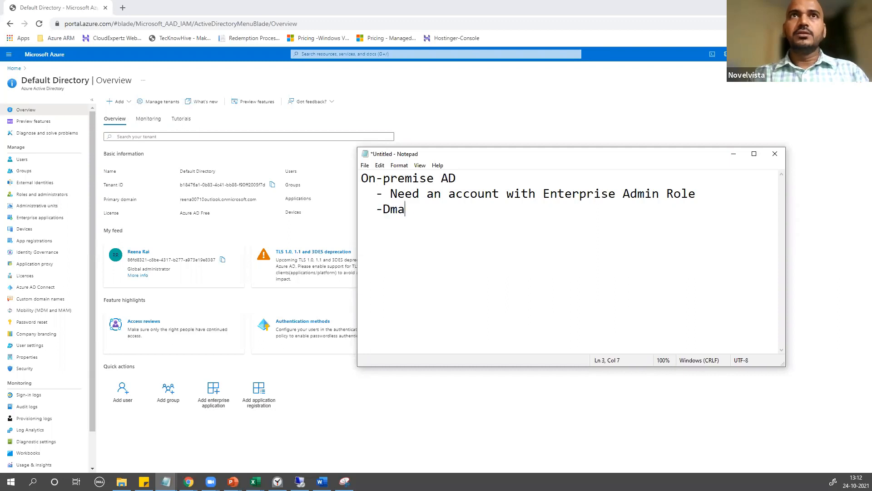
pyautogui.press('BackSpace')
pyautogui.press('BackSpace')
pyautogui.press('BackSpace')
pyautogui.press('BackSpace')
pyautogui.press('BackSpace')
pyautogui.write('D')
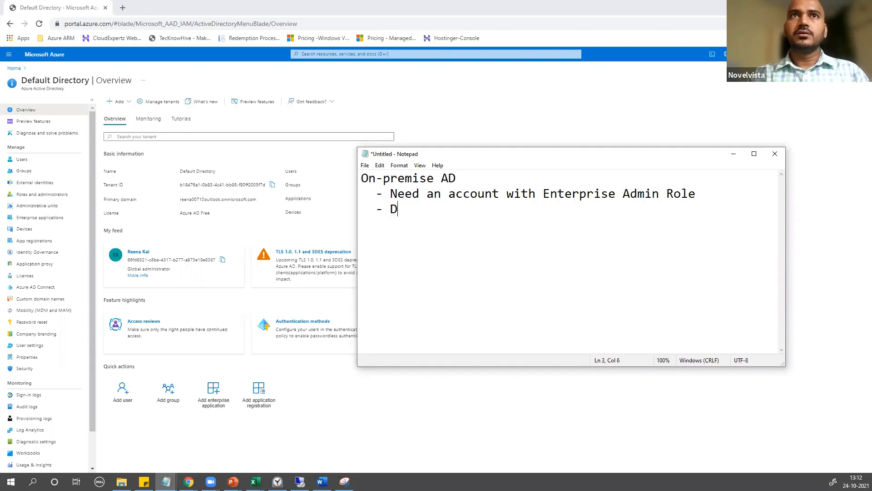
pyautogui.write('omain INFor')
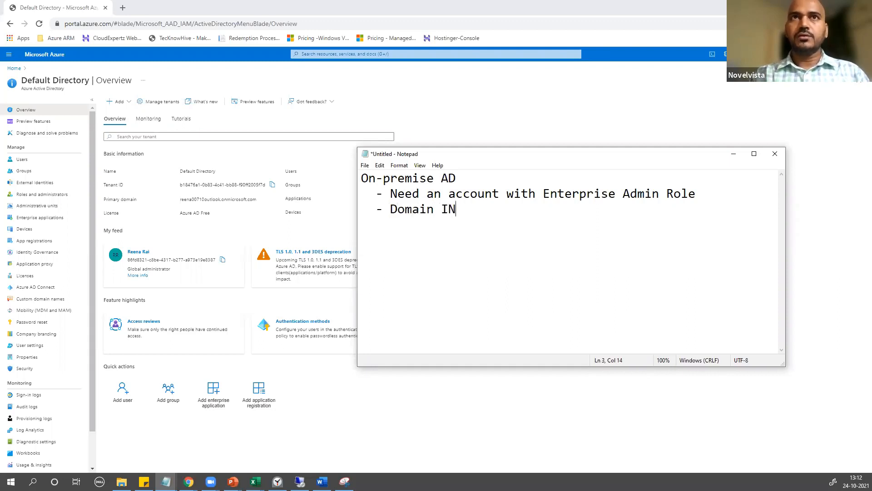
pyautogui.press('BackSpace')
pyautogui.press('BackSpace')
pyautogui.press('BackSpace')
pyautogui.press('BackSpace')
pyautogui.write('nfi')
pyautogui.press('BackSpace')
pyautogui.write('ormation')
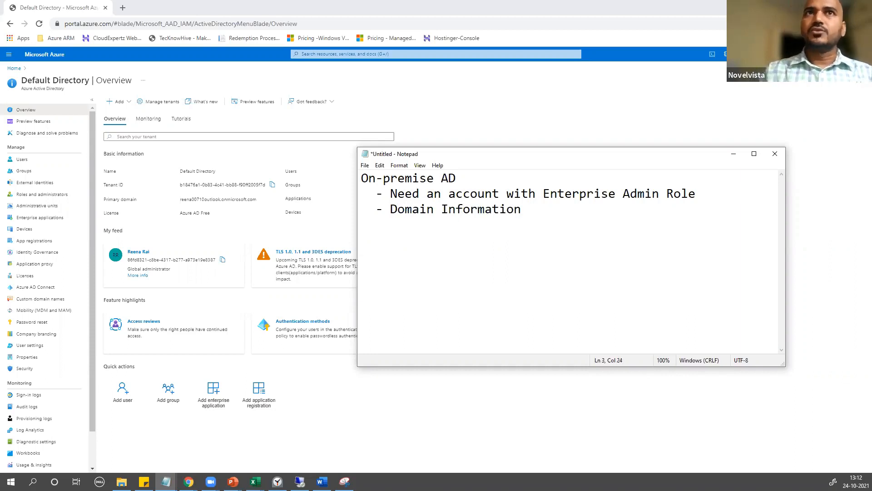
pyautogui.write(' (')
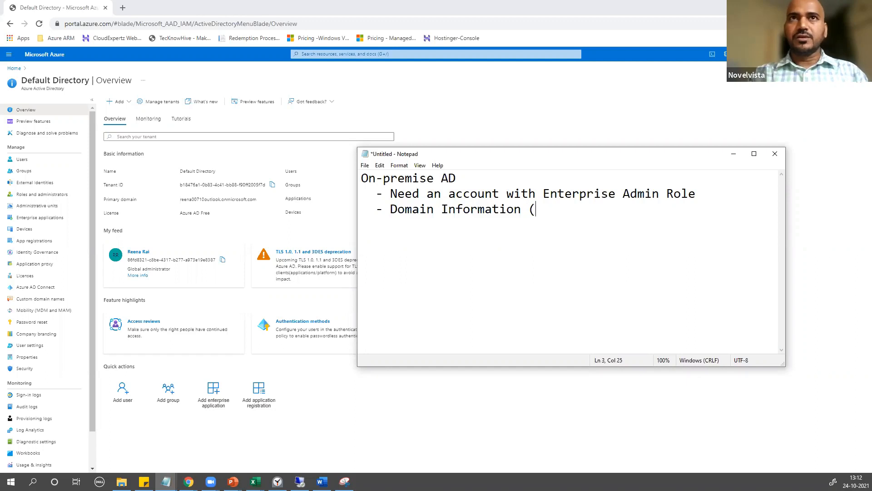
pyautogui.write('CloudExpert')
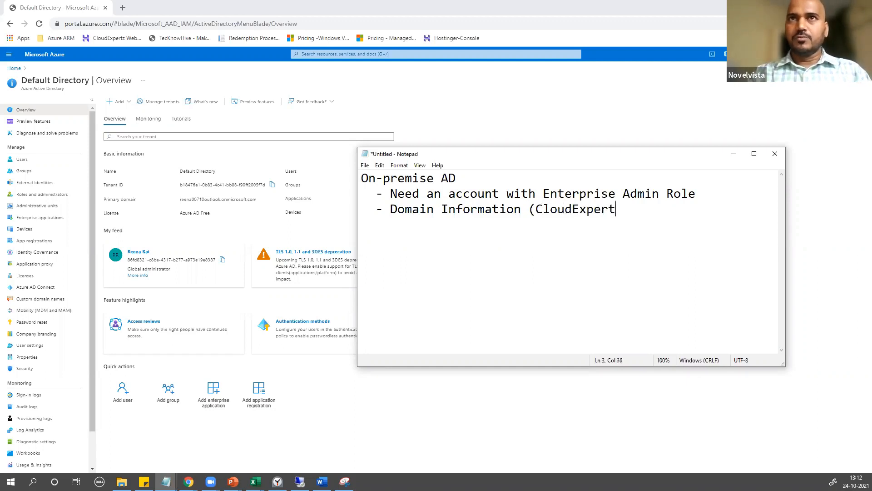
pyautogui.write('z.Com)')
pyautogui.press('Return')
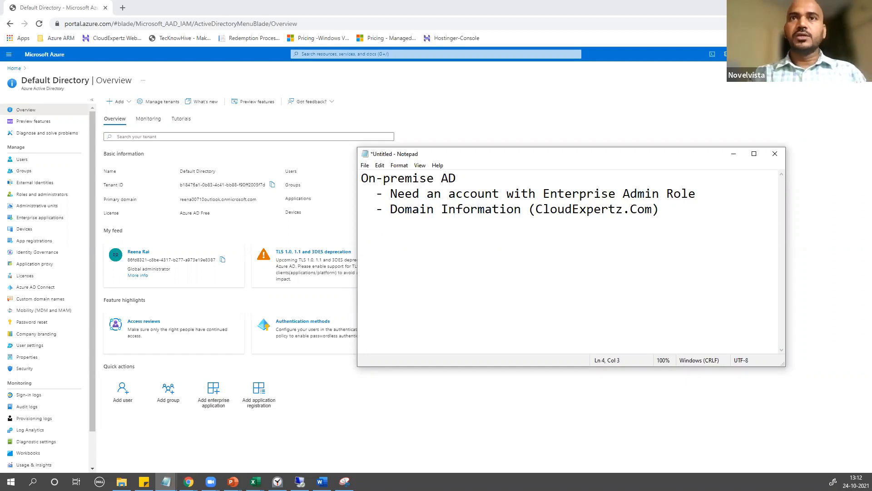
pyautogui.write('- Domain')
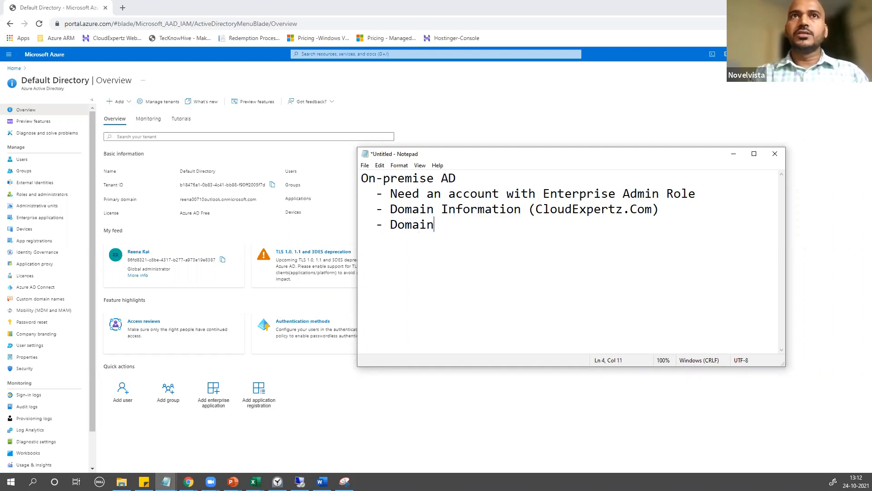
pyautogui.write(' Admin A')
pyautogui.press('BackSpace')
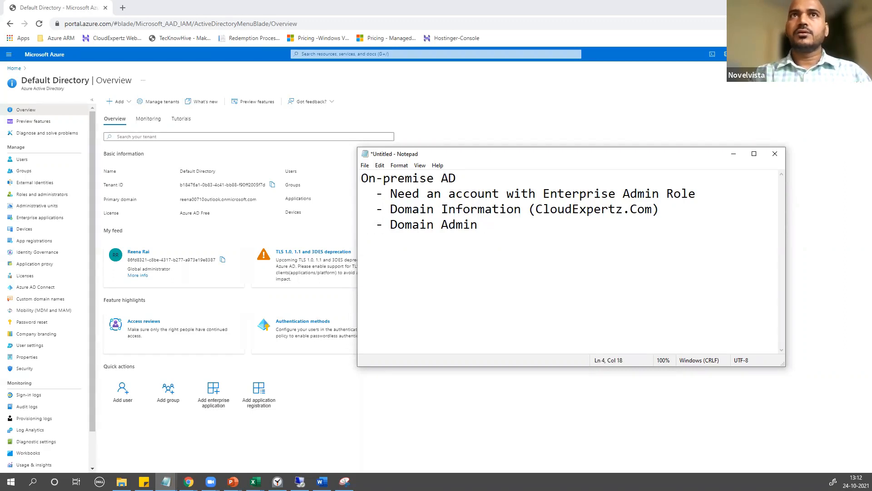
pyautogui.press('BackSpace')
pyautogui.press('BackSpace')
pyautogui.press('BackSpace')
pyautogui.press('BackSpace')
pyautogui.press('BackSpace')
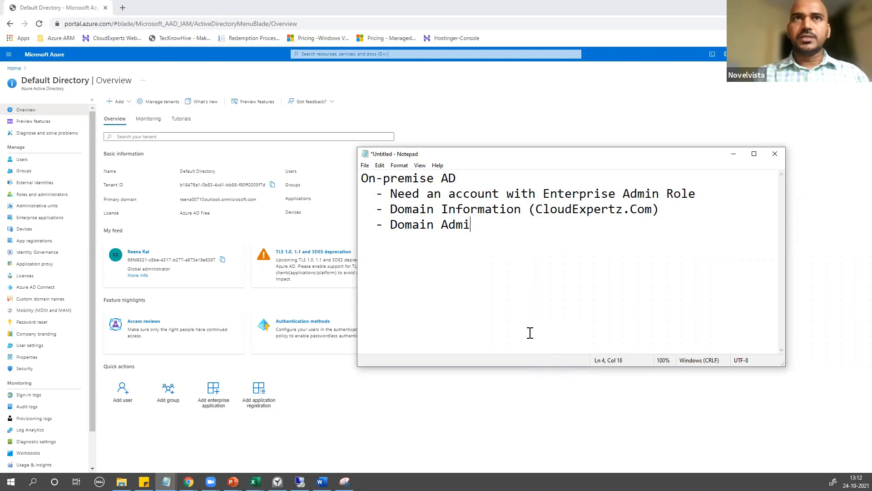
pyautogui.press('BackSpace')
pyautogui.press('BackSpace')
pyautogui.press('BackSpace')
pyautogui.press('BackSpace')
pyautogui.press('BackSpace')
pyautogui.press('BackSpace')
pyautogui.press('BackSpace')
pyautogui.press('BackSpace')
pyautogui.press('BackSpace')
pyautogui.press('BackSpace')
pyautogui.press('BackSpace')
# Step: Replace the unfinished third item with a separate "Azure AD" heading and the indented, dashed item "Need an account with Global Admin Role" under it
pyautogui.press('Return')
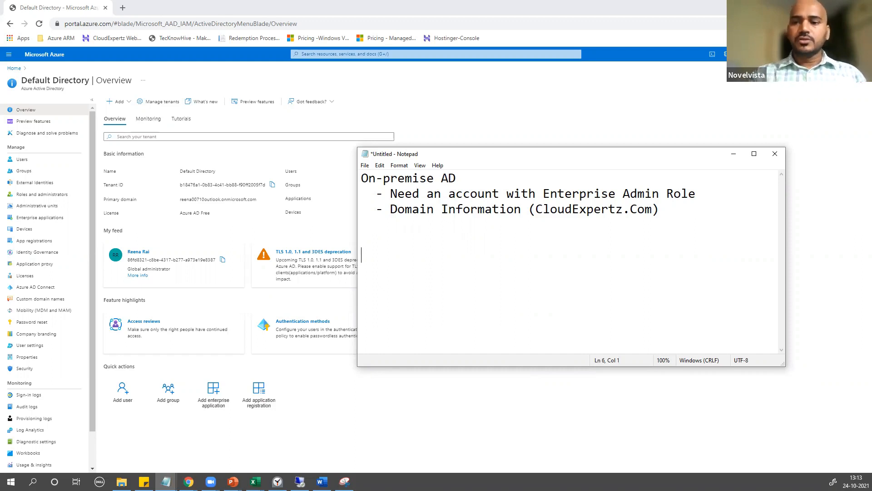
pyautogui.write('Azure AD')
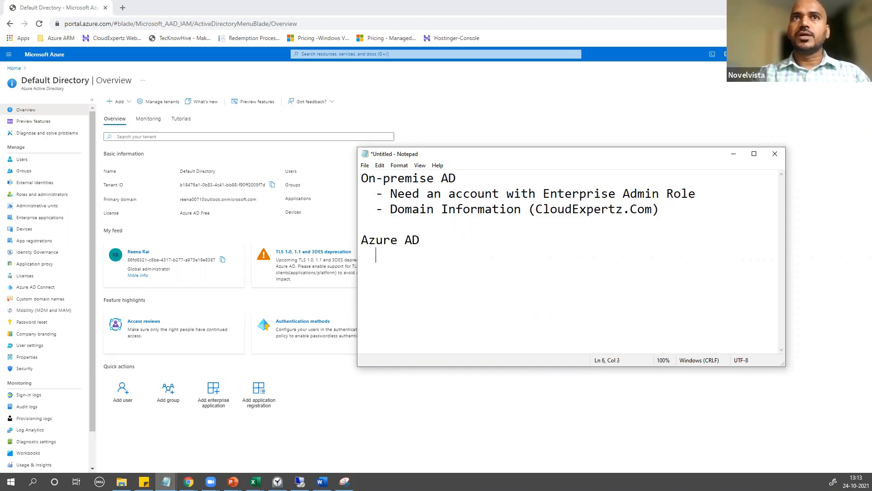
pyautogui.write('   - Need an ac')
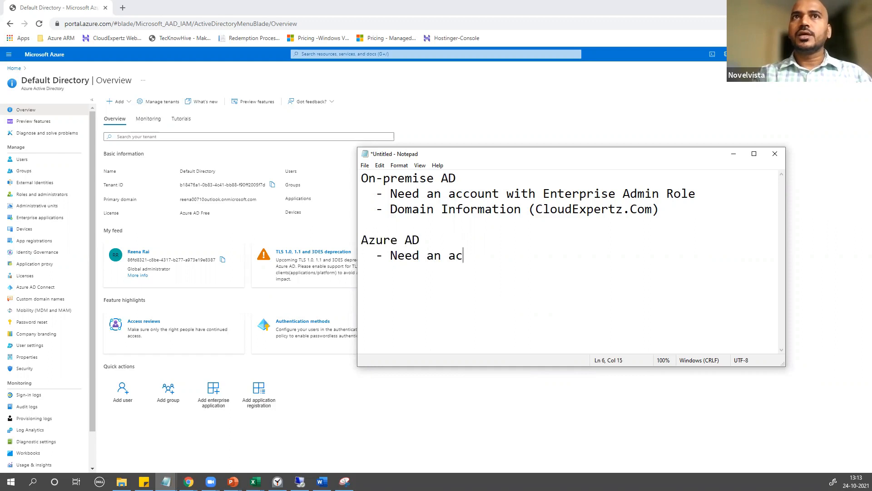
pyautogui.write('ount w')
pyautogui.press('BackSpace')
pyautogui.press('BackSpace')
pyautogui.press('BackSpace')
pyautogui.write('nt wit')
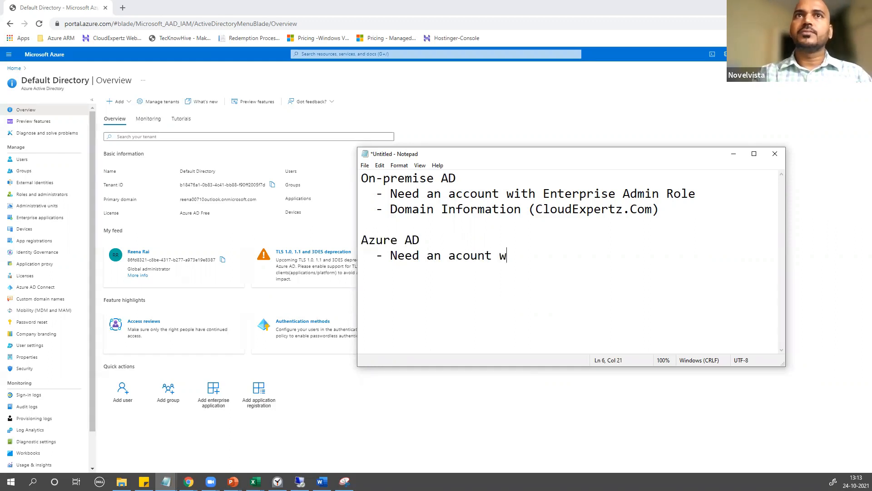
pyautogui.press('BackSpace')
pyautogui.press('BackSpace')
pyautogui.press('BackSpace')
pyautogui.press('BackSpace')
pyautogui.press('BackSpace')
pyautogui.press('BackSpace')
pyautogui.press('BackSpace')
pyautogui.press('BackSpace')
pyautogui.press('BackSpace')
pyautogui.write('cco')
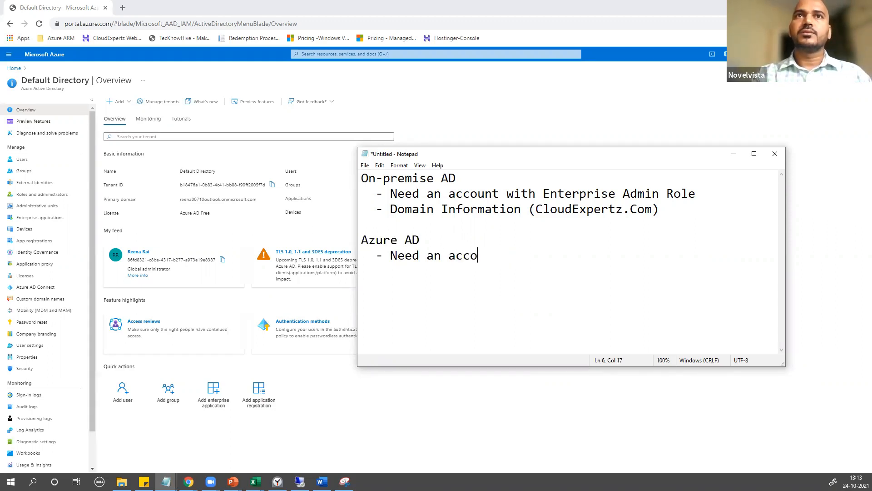
pyautogui.write('ut nt with ')
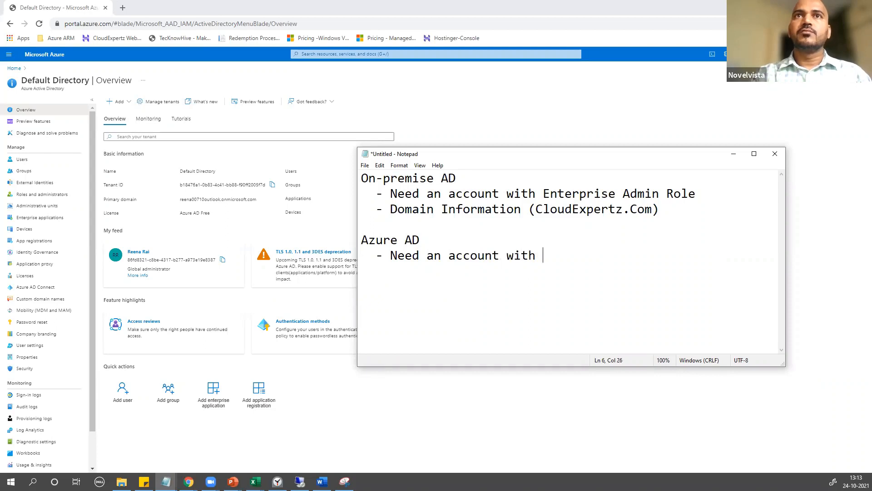
pyautogui.write('Global Admin Role')
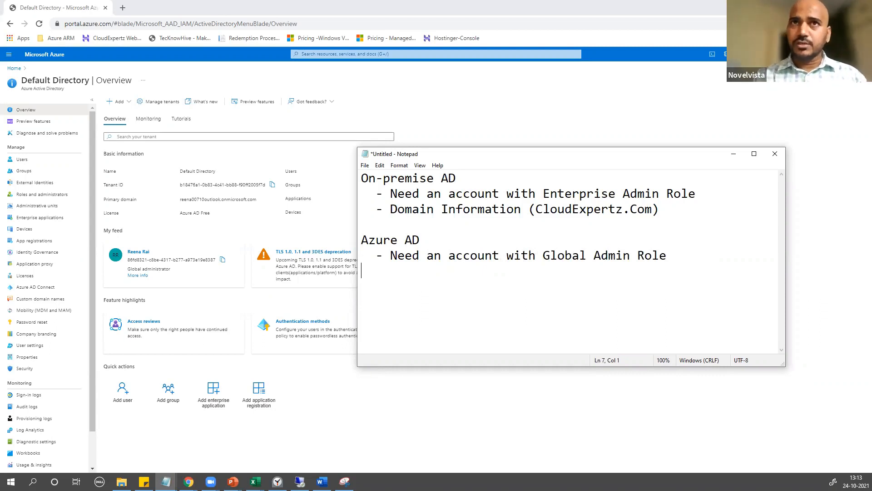
# Step: Add a second dashed item reading "Domain Information (CloudExpertz.com)" under the Azure AD heading
pyautogui.write('m ')
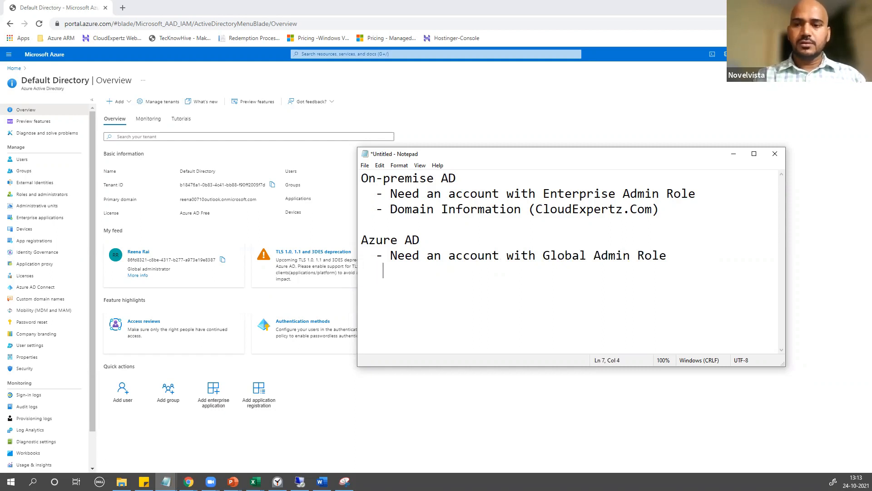
pyautogui.write('Do')
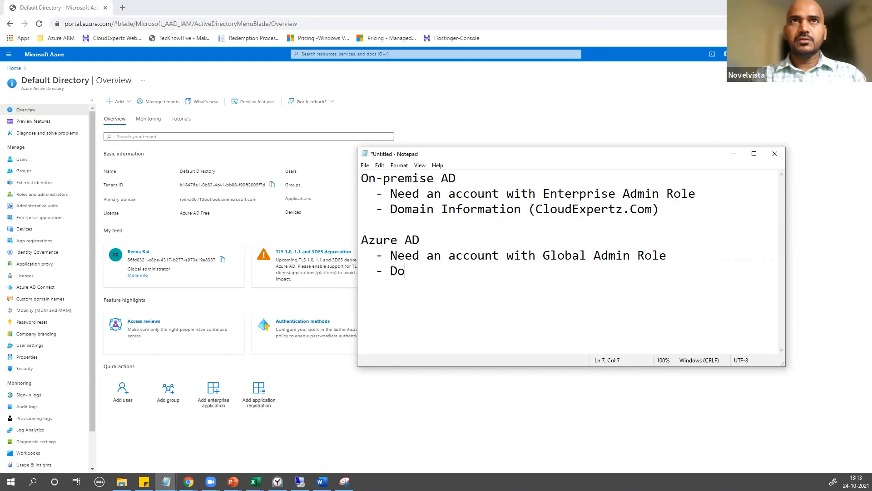
pyautogui.write('main Information')
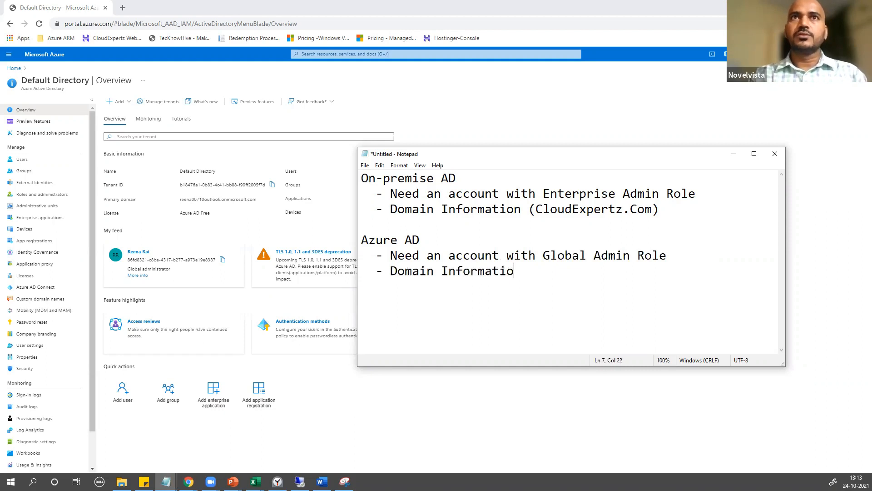
pyautogui.click(537, 208)
pyautogui.press('BackSpace')
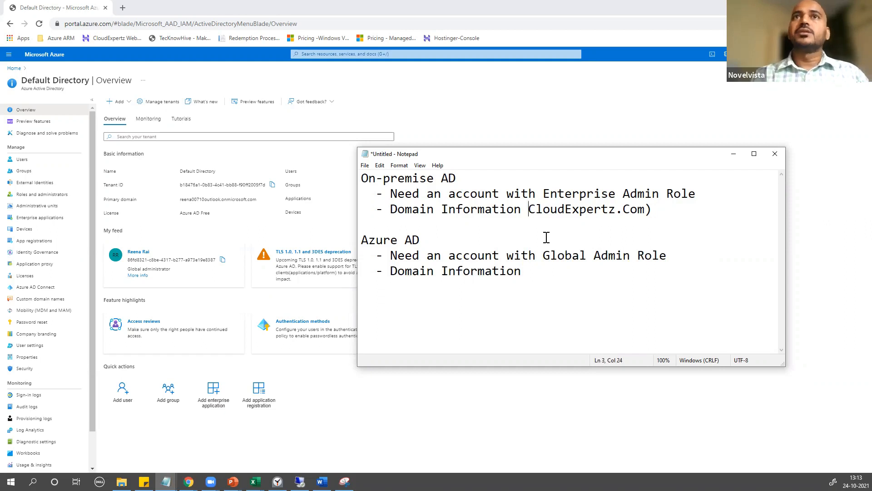
pyautogui.write('(')
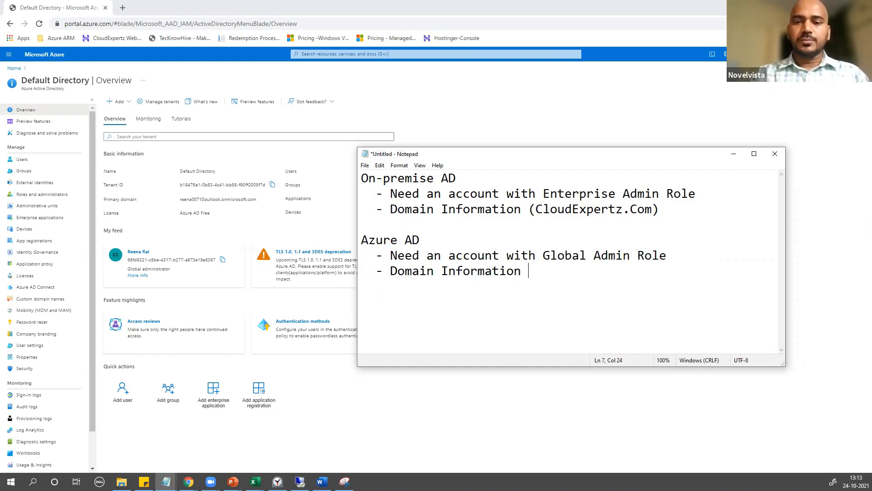
pyautogui.write('CloudExpertz.com')
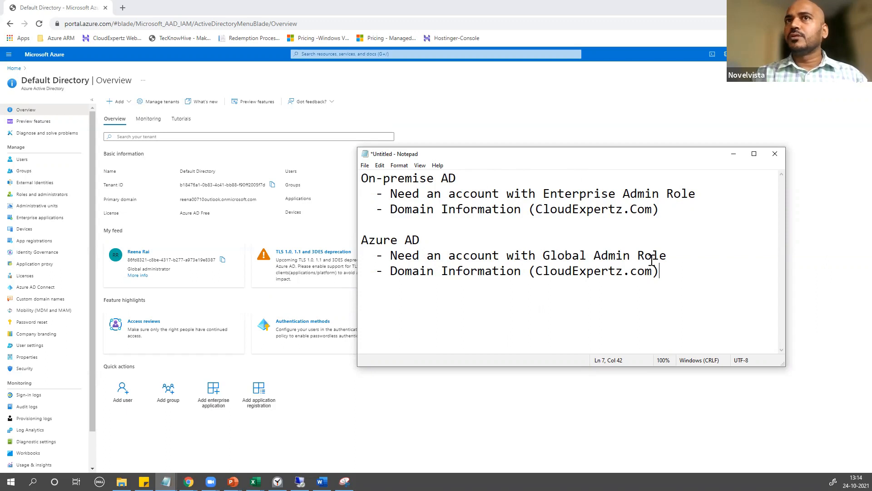
# Step: Add the line "AD Connect Sofware" after a blank line below the Azure AD items, and shift the note window slightly up and left
pyautogui.press('Return')
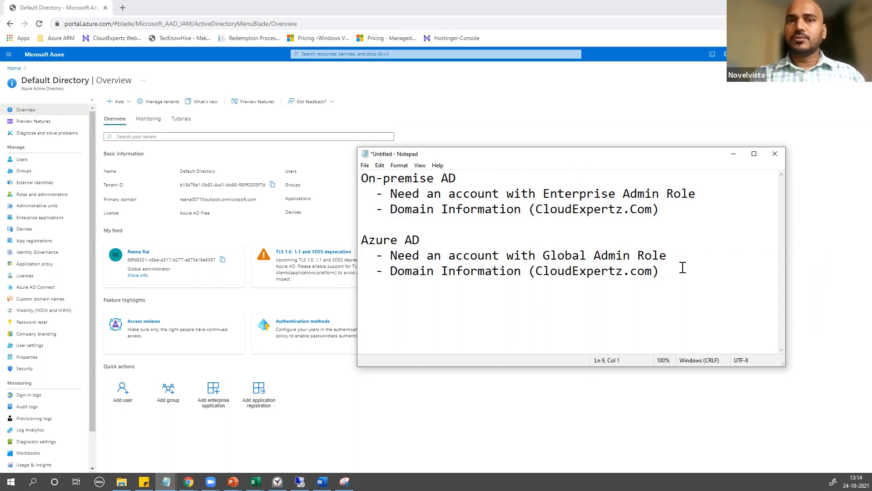
pyautogui.write('Ad')
pyautogui.write('D Connect So')
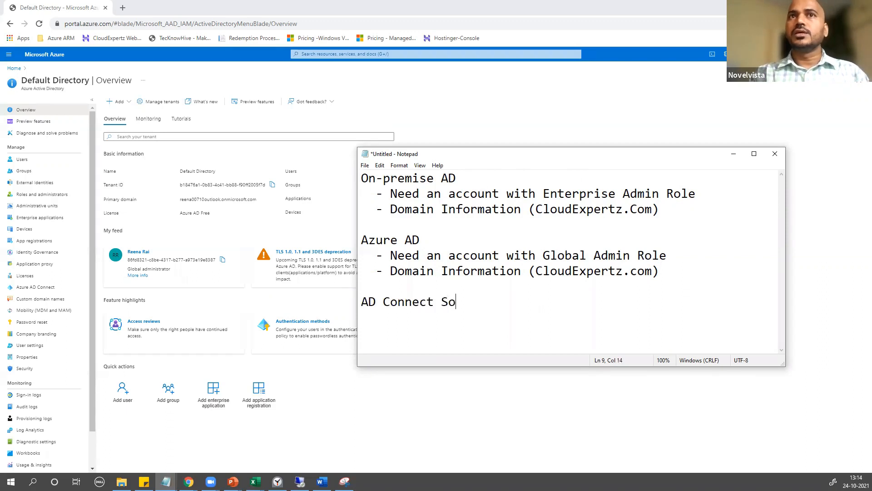
pyautogui.write('fware')
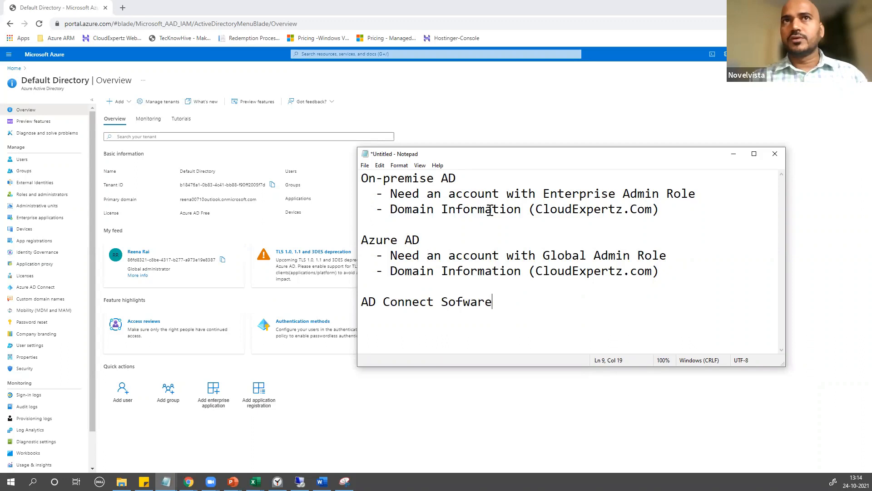
pyautogui.moveTo(427, 148); pyautogui.dragTo(364, 126)
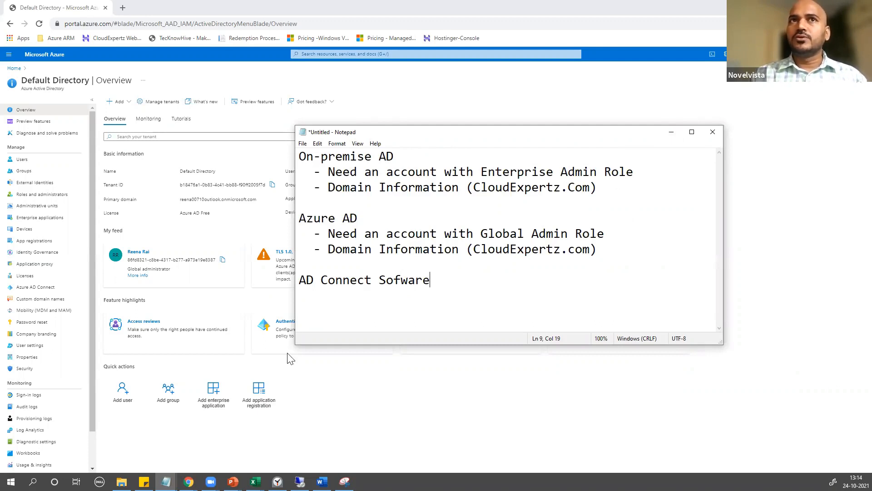
# Step: Switch to the remote domain controller session, check the members of the Enterprise Admins group, and return to the notes
pyautogui.click(300, 481)
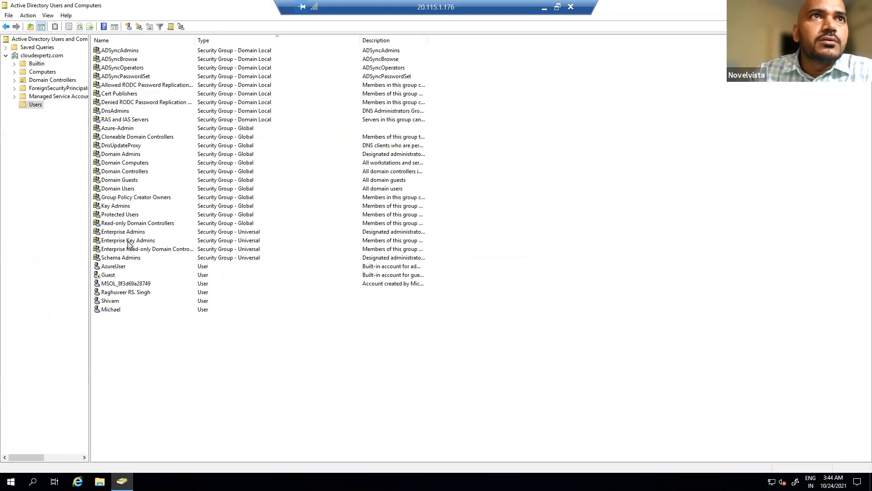
pyautogui.doubleClick(129, 232)
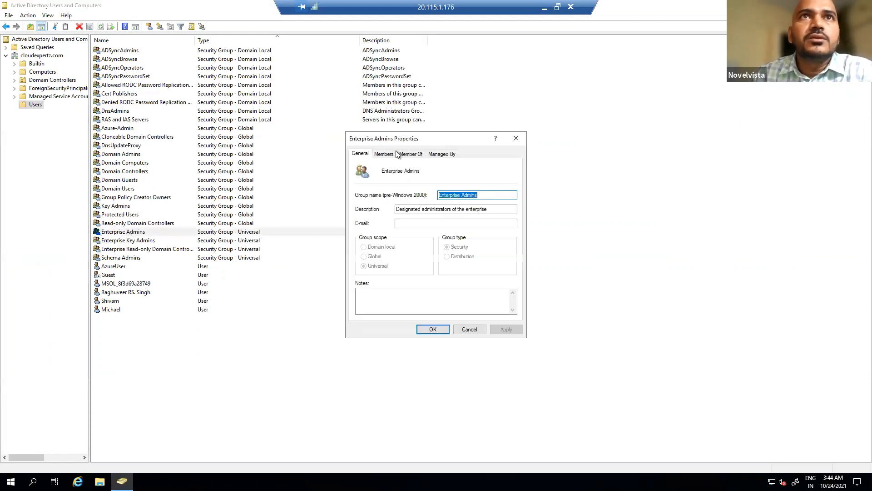
pyautogui.click(383, 154)
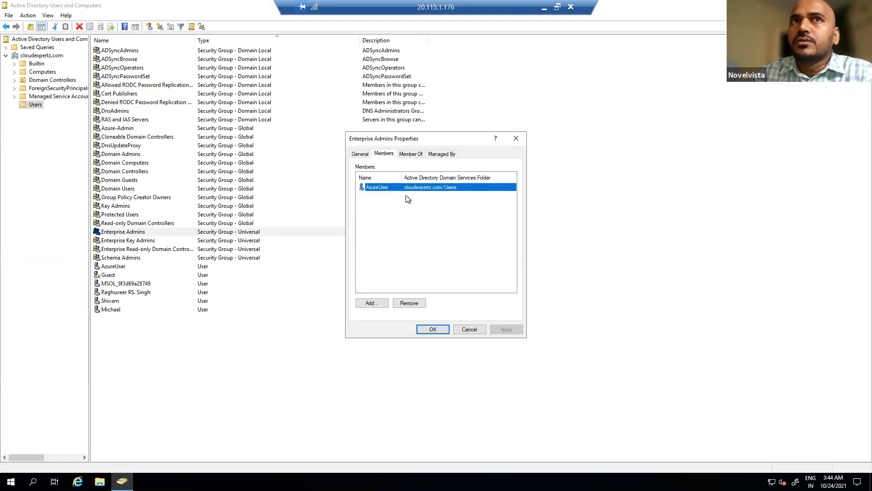
pyautogui.click(469, 329)
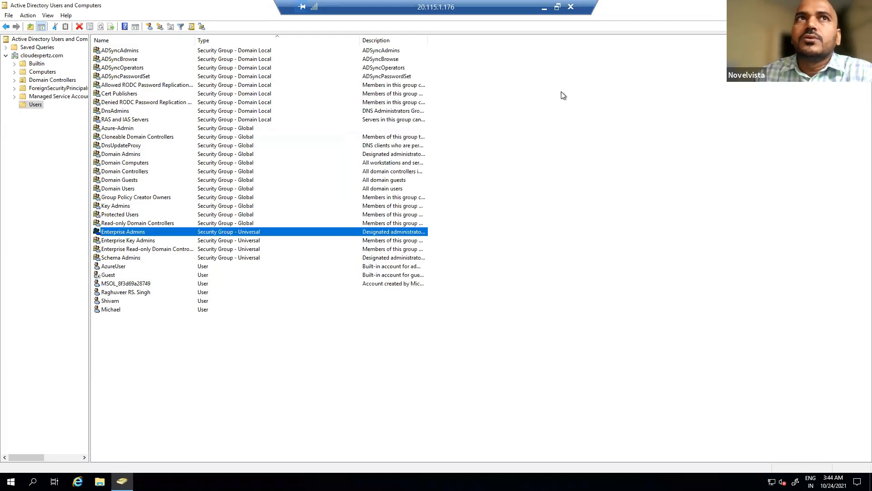
pyautogui.click(545, 9)
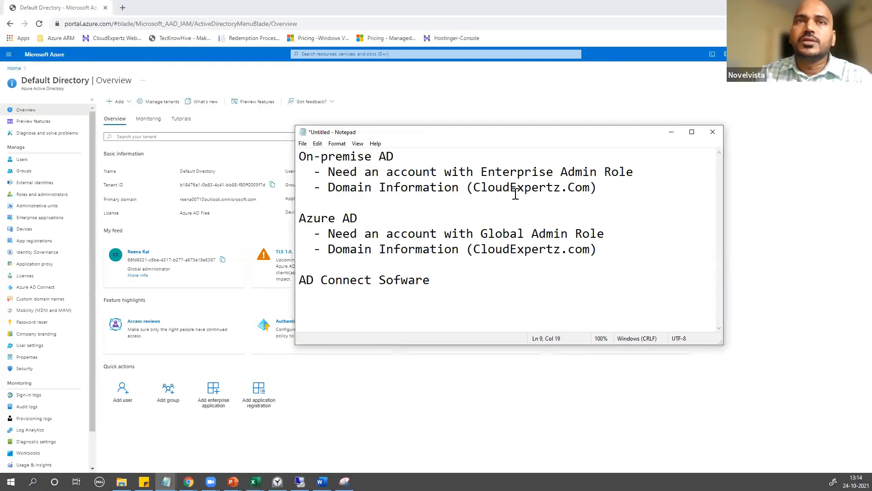
pyautogui.hotkey('alt', 'Tab')
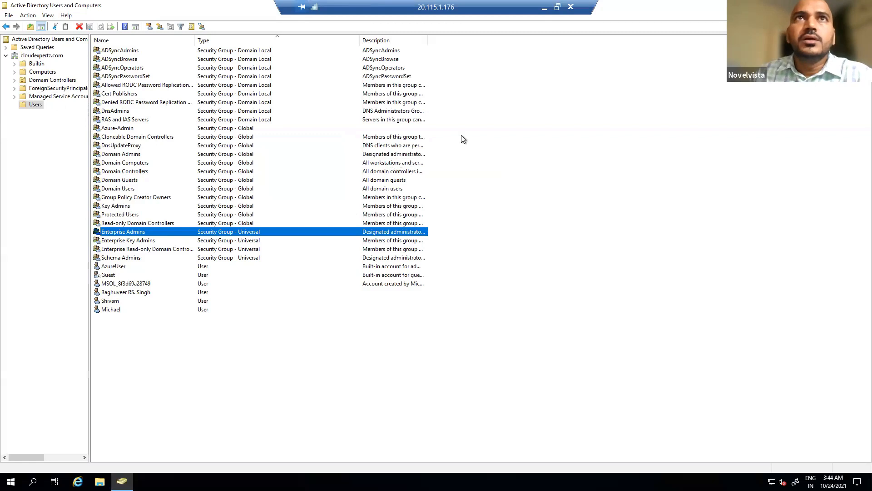
pyautogui.click(544, 9)
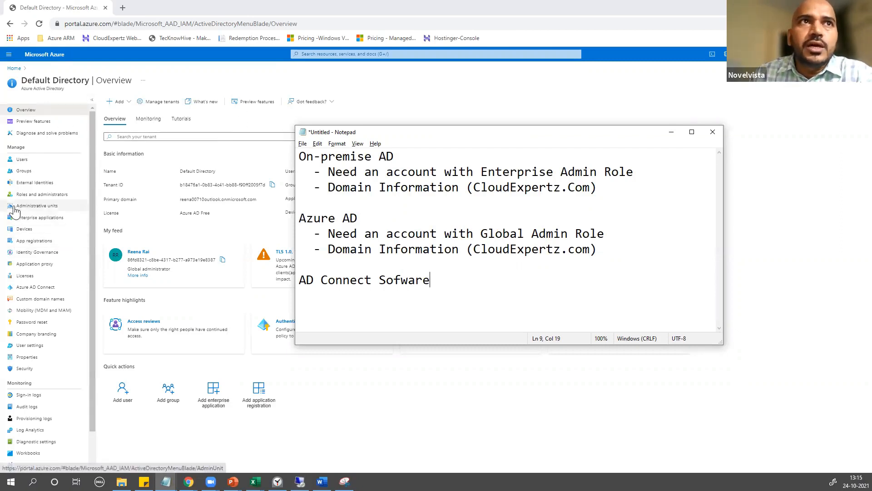
# Step: Search the Azure AD roles and administrators for "global" and open the Global administrator role's assignments
pyautogui.click(48, 196)
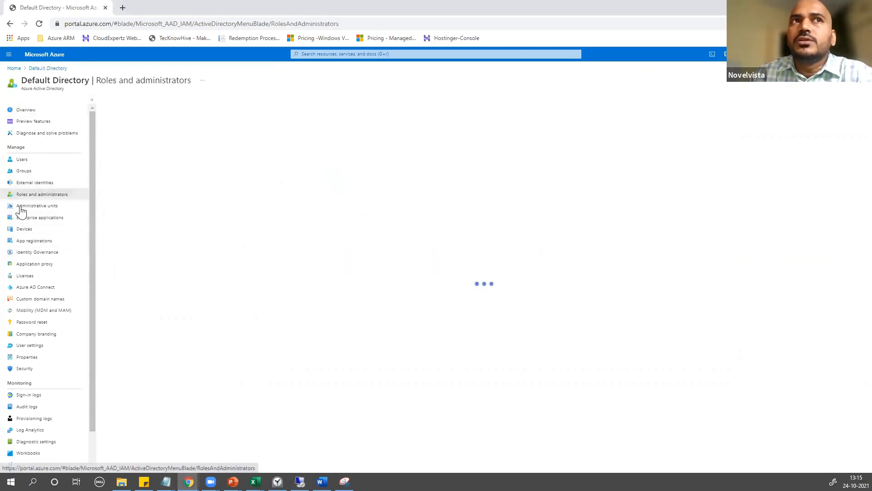
pyautogui.click(137, 167)
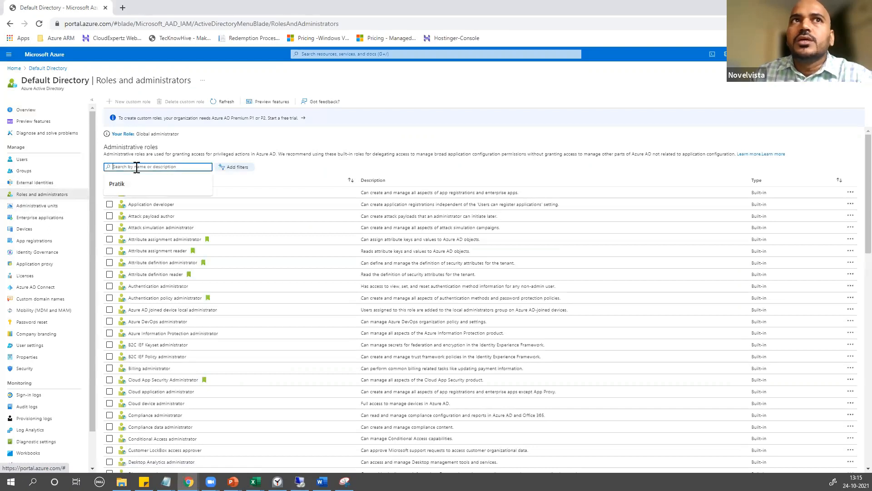
pyautogui.write('gloa')
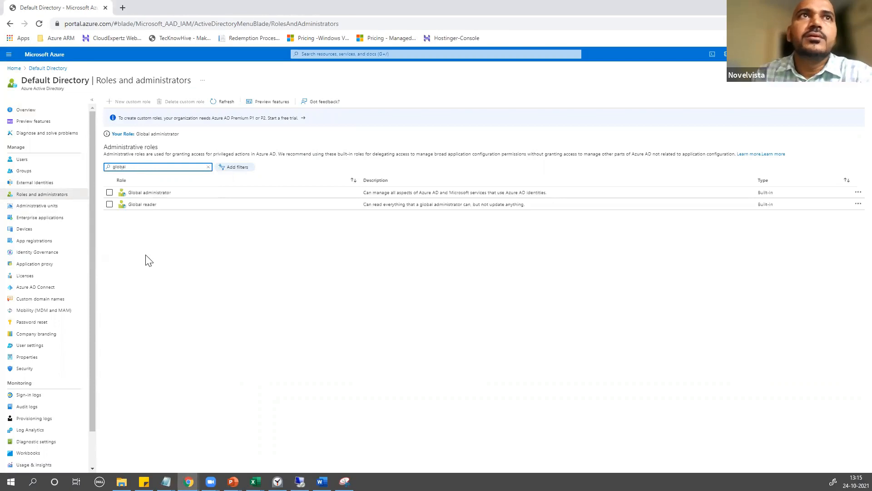
pyautogui.click(138, 192)
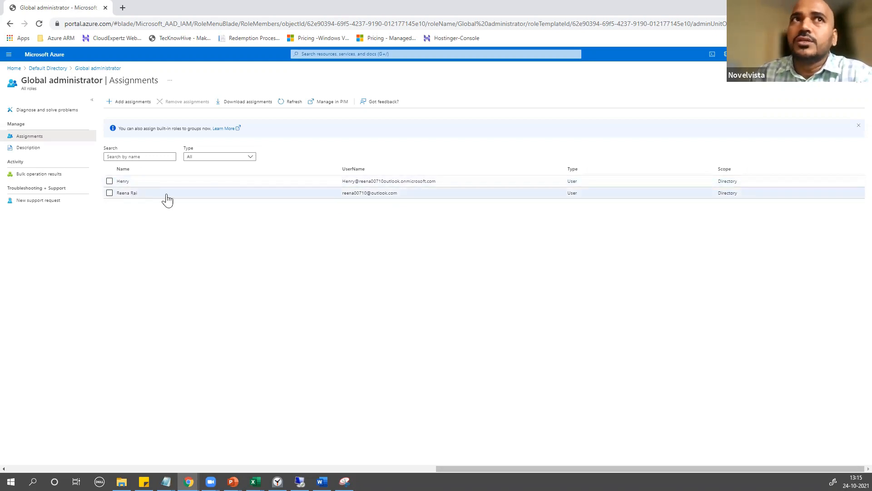
# Step: Assign the Global administrator role to the last two unassigned users in the list, and switch back to the Notepad notes
pyautogui.click(132, 103)
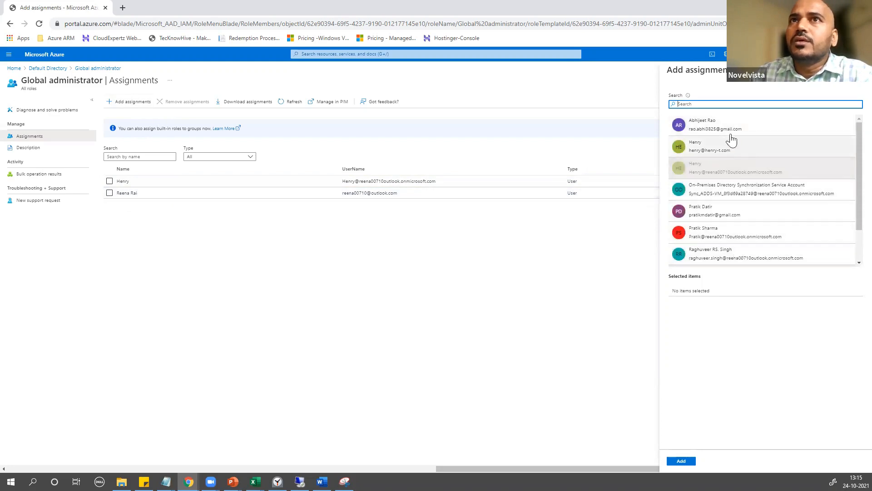
pyautogui.scroll(-2, 735, 191)
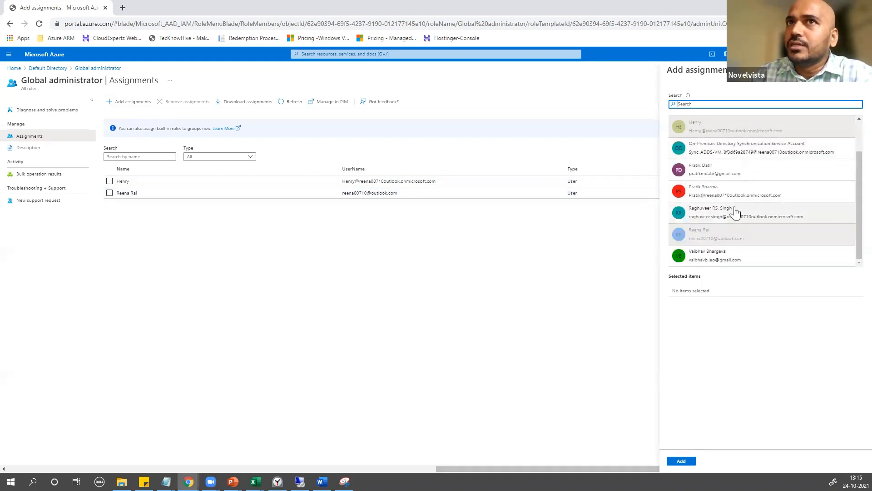
pyautogui.scroll(2, 732, 216)
pyautogui.scroll(-1, 729, 222)
pyautogui.scroll(-1, 729, 224)
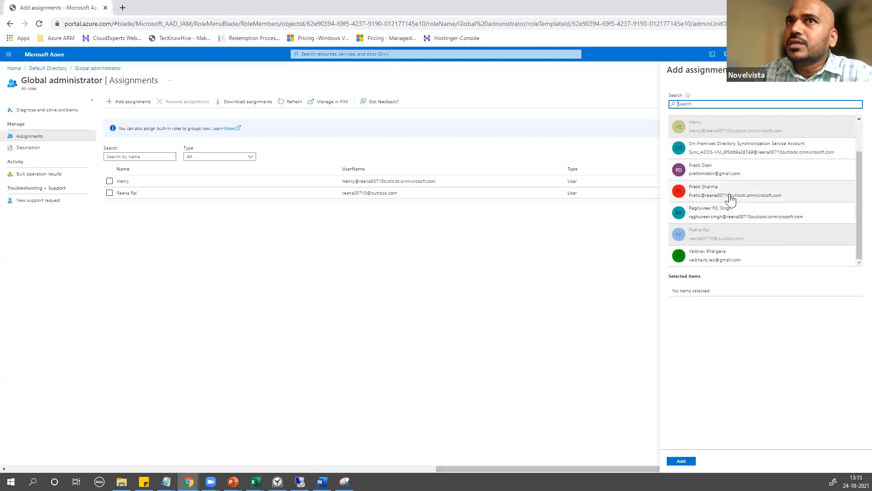
pyautogui.click(729, 220)
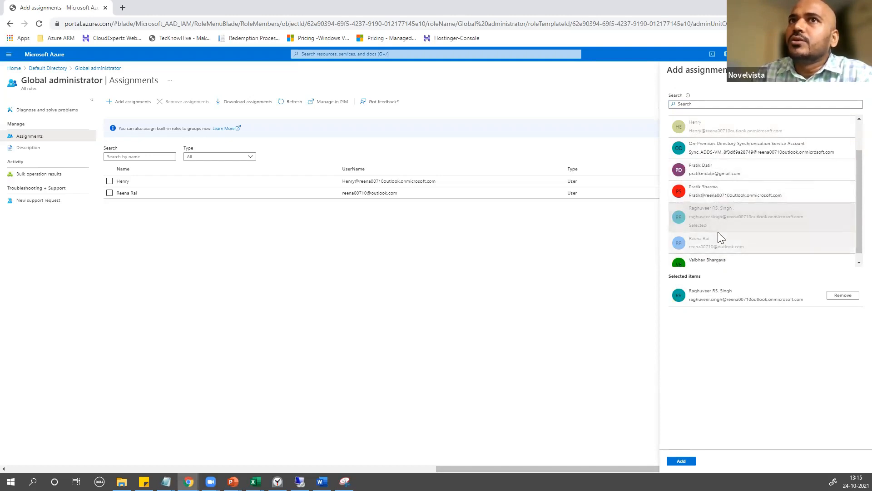
pyautogui.scroll(-1, 718, 231)
pyautogui.click(717, 260)
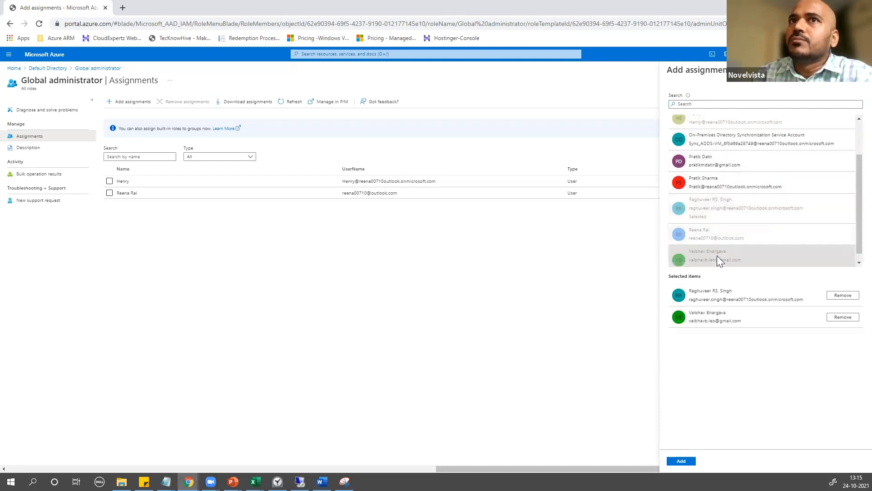
pyautogui.click(678, 460)
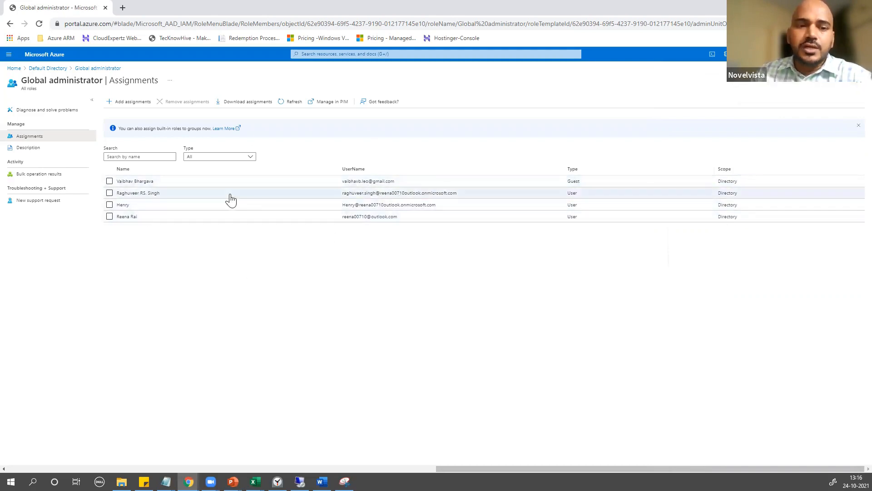
pyautogui.hotkey('alt', 'Tab')
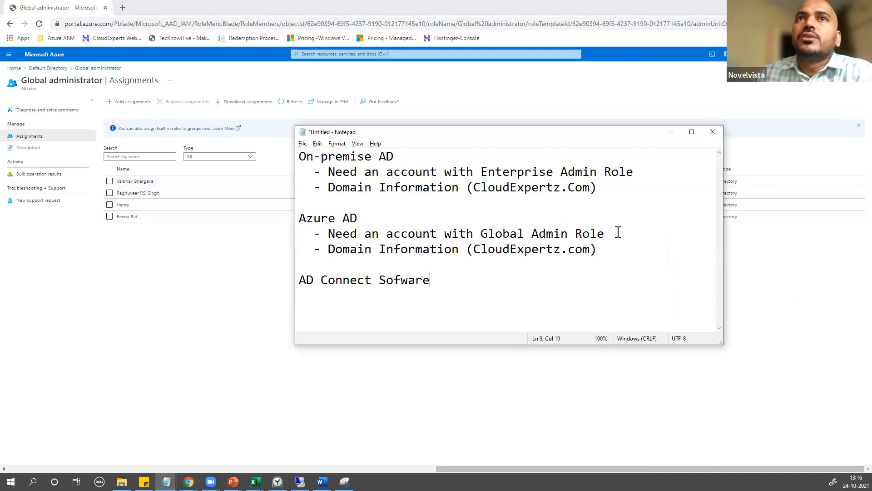
# Step: Highlight the Azure AD domain line in the notes, switch to the Azure portal, and check the primary domain in the Azure Active Directory overview
pyautogui.moveTo(609, 233); pyautogui.dragTo(620, 253)
pyautogui.click(265, 280)
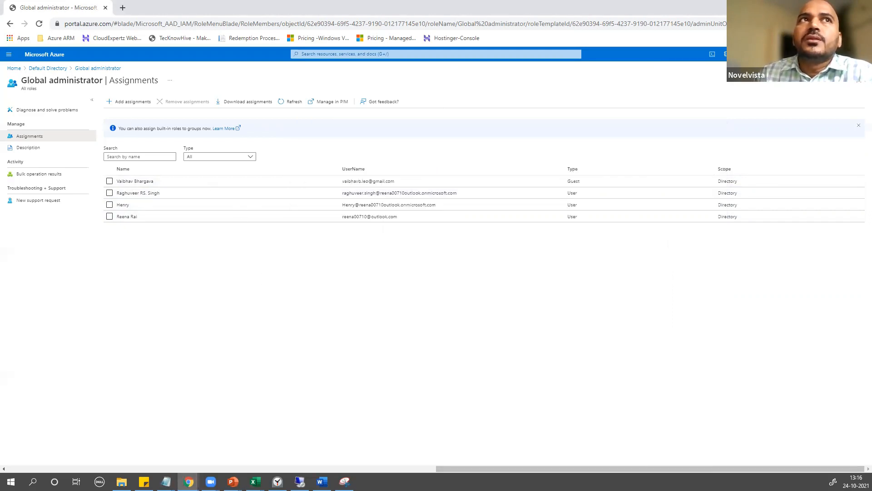
pyautogui.click(14, 68)
pyautogui.click(302, 121)
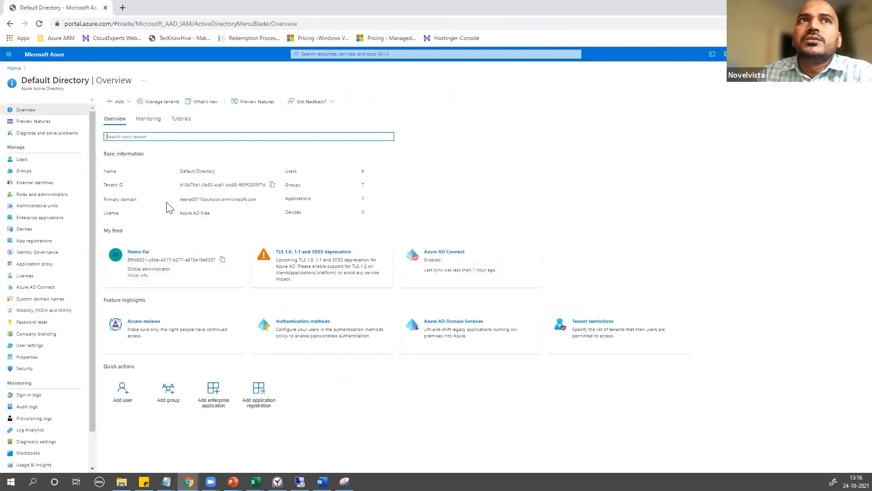
pyautogui.moveTo(181, 199); pyautogui.dragTo(204, 199)
pyautogui.moveTo(247, 200); pyautogui.dragTo(260, 199)
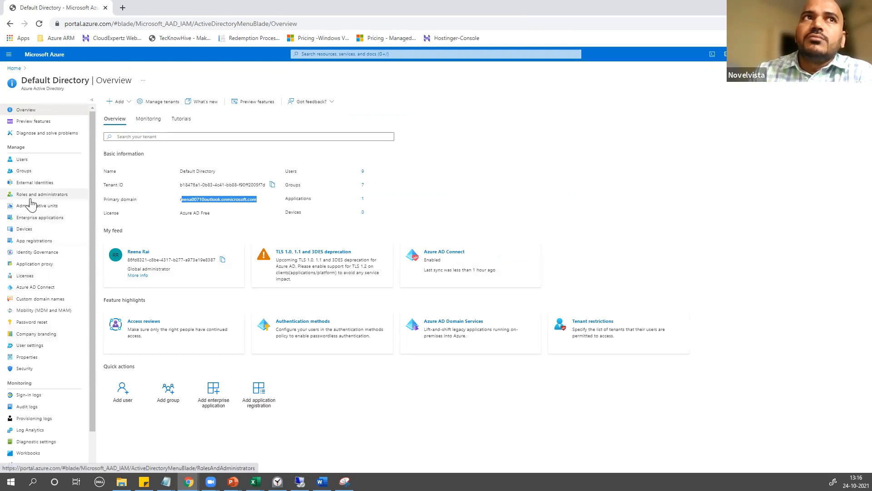
# Step: View the directory's custom domain names and the form for adding one, and return to the Azure home page
pyautogui.click(32, 303)
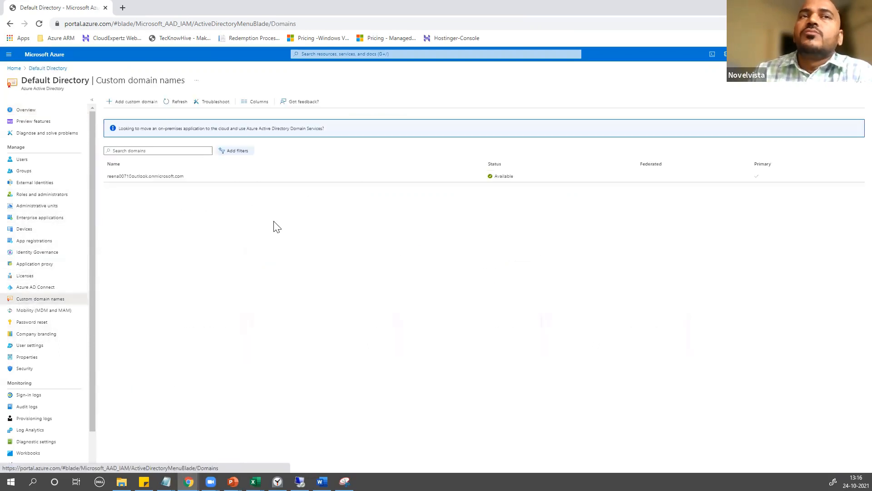
pyautogui.click(131, 103)
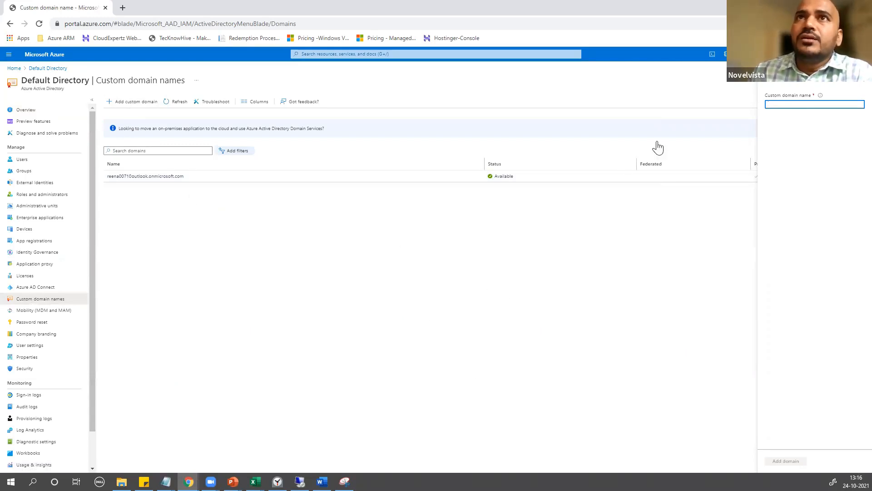
pyautogui.click(860, 70)
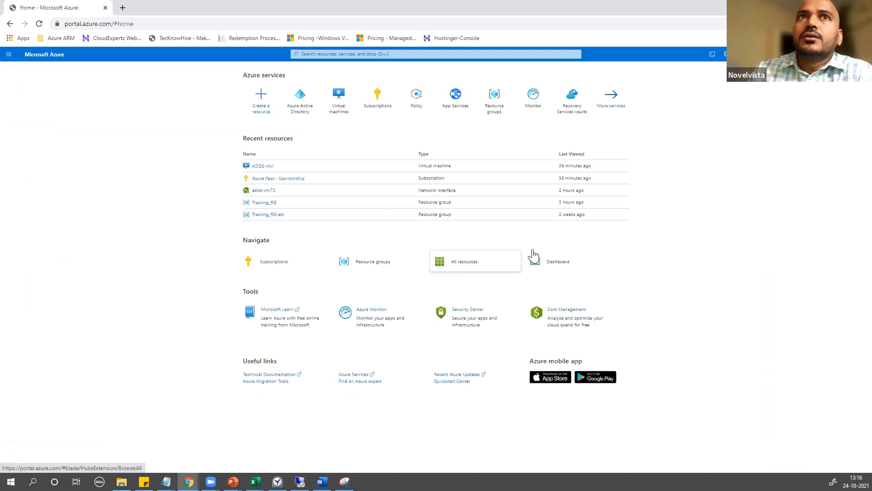
# Step: Switch to the Notepad notes, highlight the on-premise domain name CloudExpertz.Com, and return to the Azure portal
pyautogui.hotkey('alt', 'Tab')
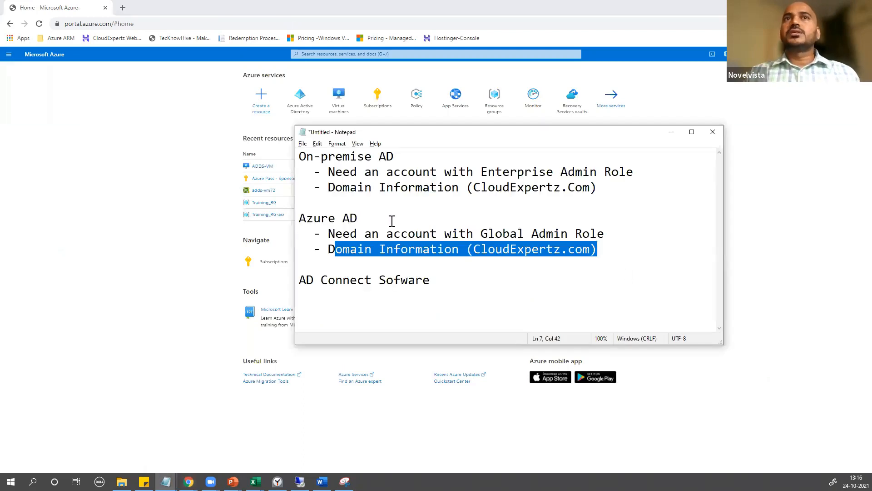
pyautogui.moveTo(477, 191); pyautogui.dragTo(551, 193)
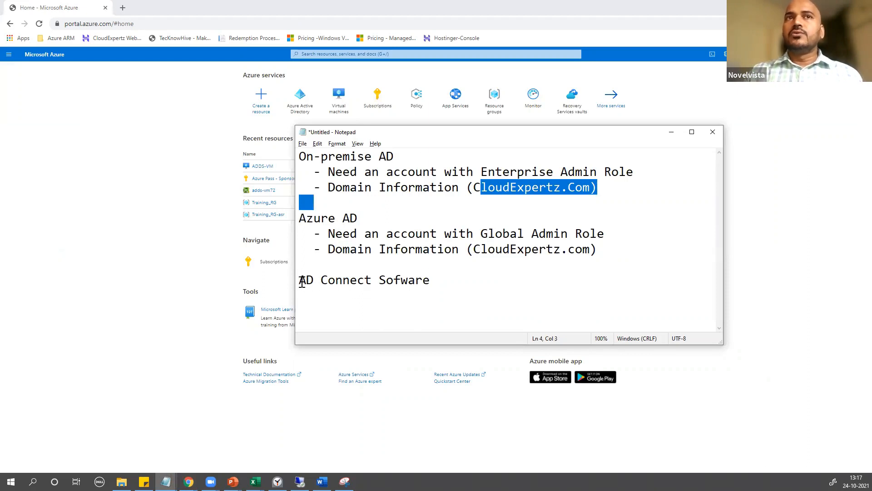
pyautogui.click(148, 250)
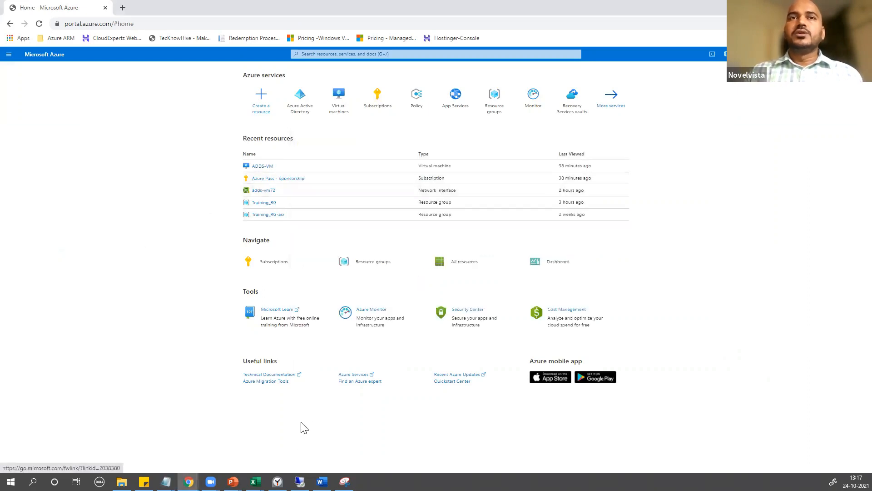
# Step: Minimize Active Directory Users and Computers in the remote server session, open Internet Explorer there, and return to the Azure portal
pyautogui.moveTo(342, 327)
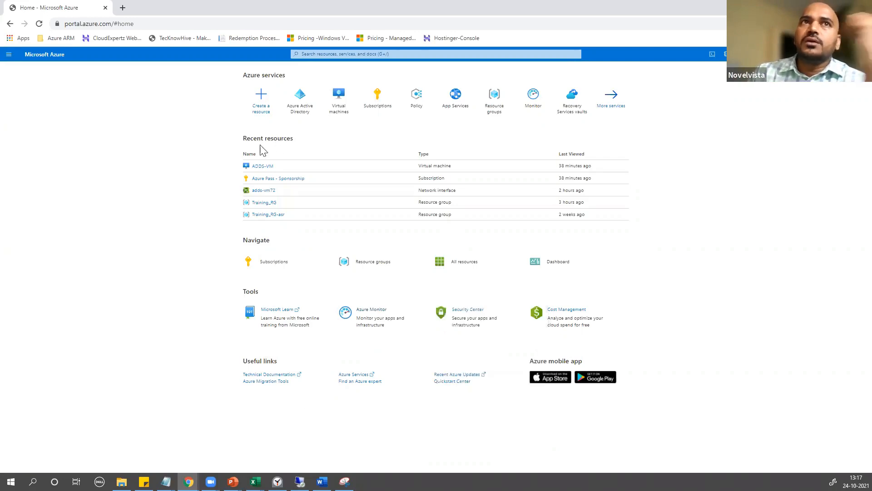
pyautogui.click(299, 481)
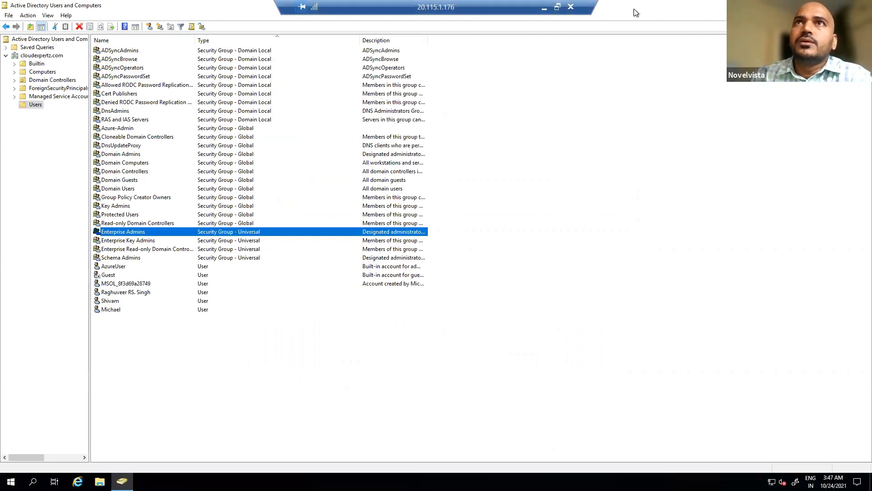
pyautogui.click(819, 5)
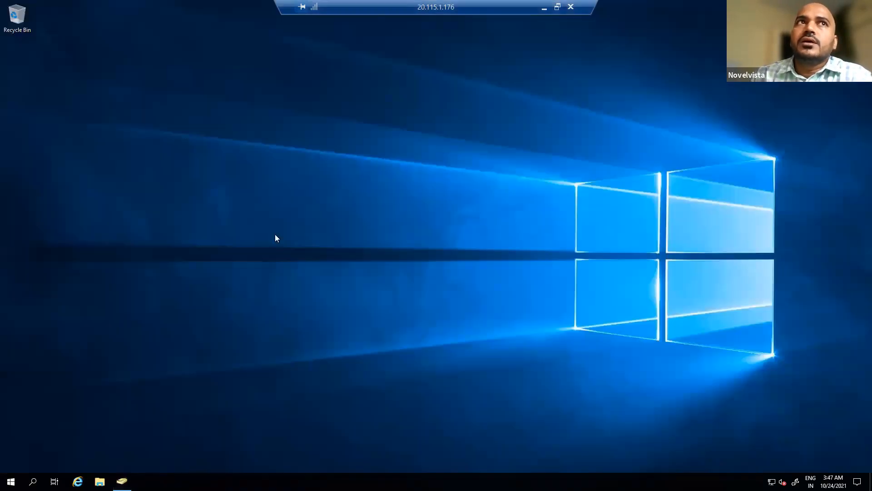
pyautogui.click(77, 482)
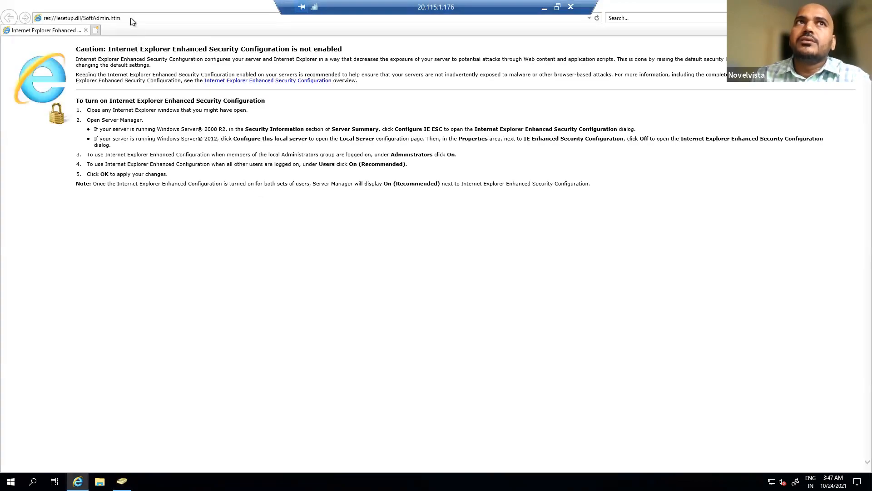
pyautogui.click(131, 18)
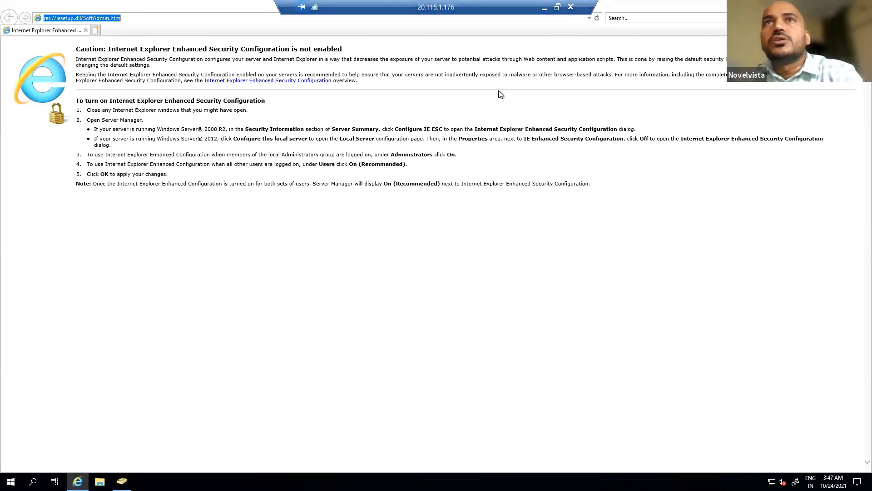
pyautogui.click(544, 7)
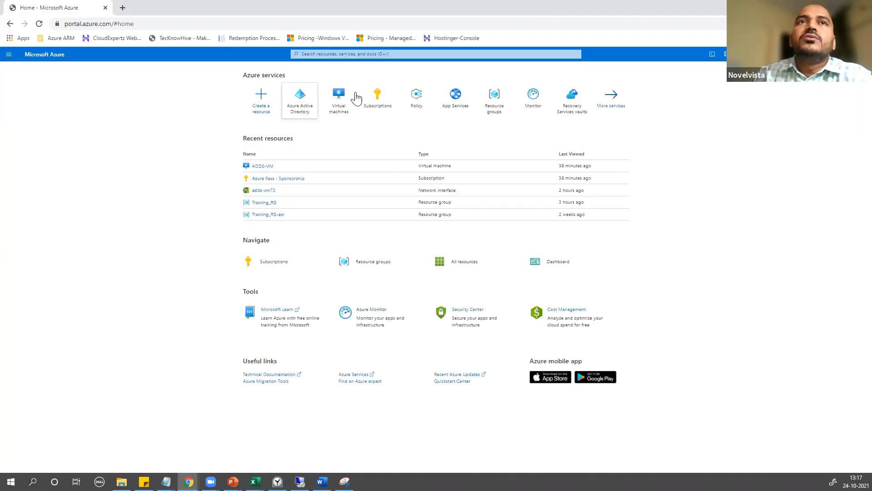
# Step: Open Azure AD Connect from the Azure Active Directory overview, review its sync and sign-in details, and glance at the remote session
pyautogui.click(300, 95)
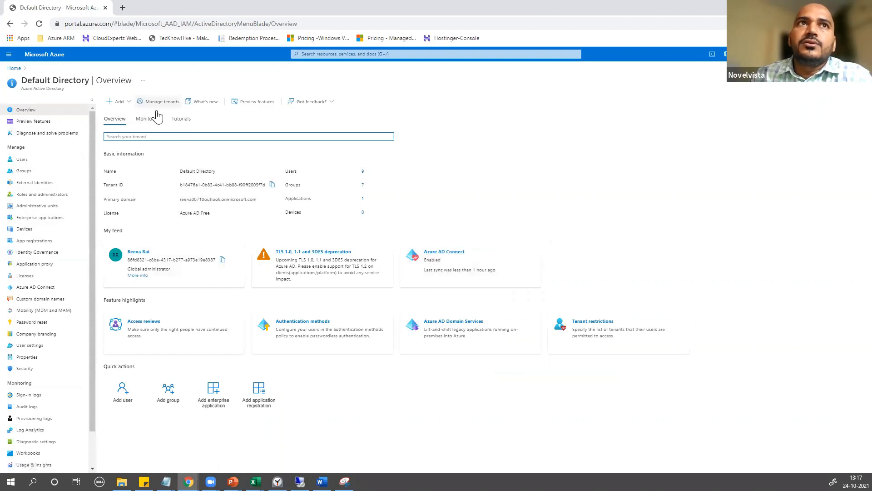
pyautogui.click(445, 254)
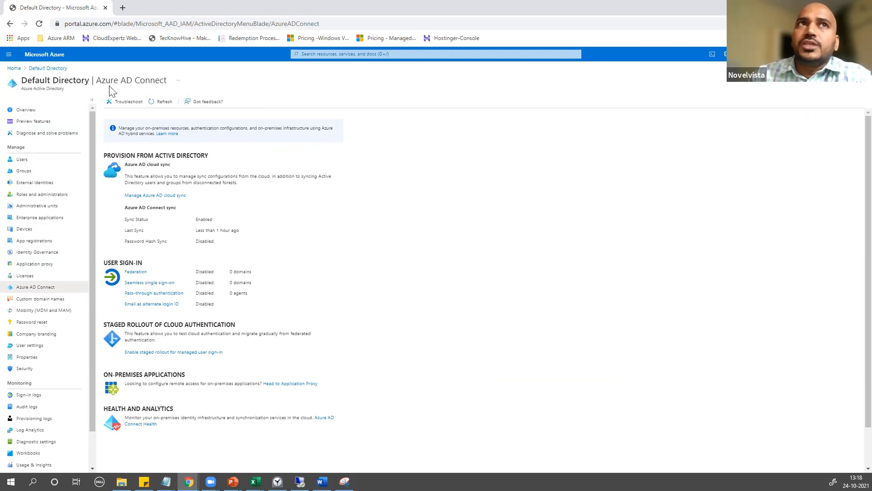
pyautogui.click(39, 24)
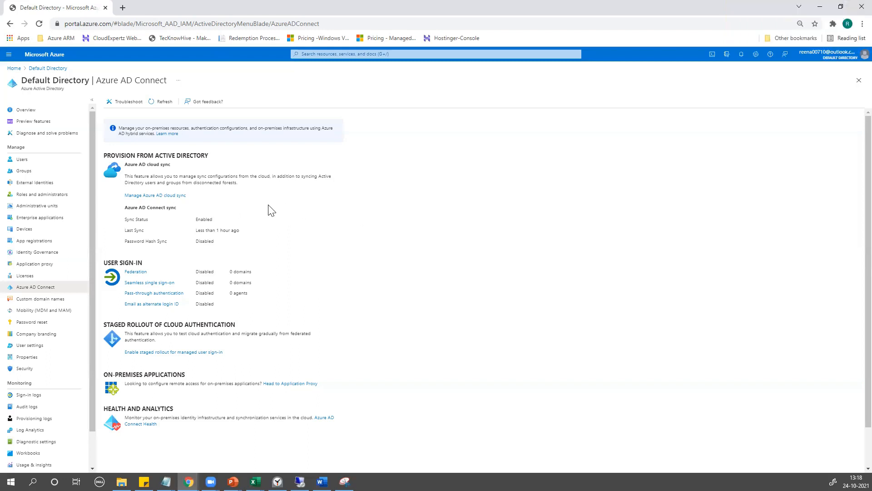
pyautogui.click(299, 481)
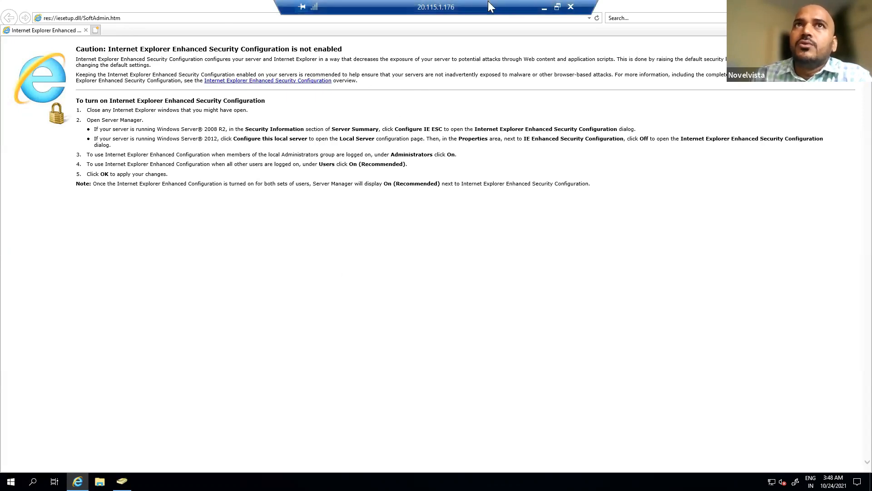
pyautogui.click(544, 7)
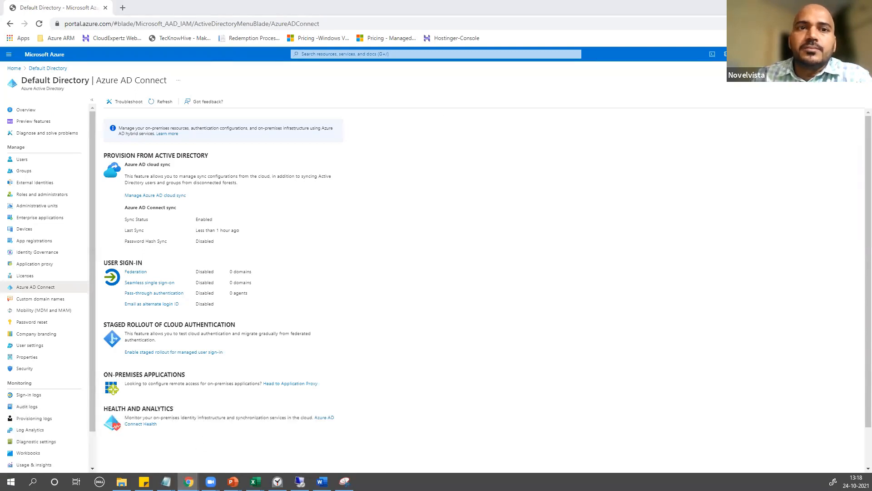
# Step: Copy the Microsoft Azure Active Directory Connect download page's address, view that page in Internet Explorer on the remote server, and close the browser
pyautogui.hotkey('alt', 'Tab')
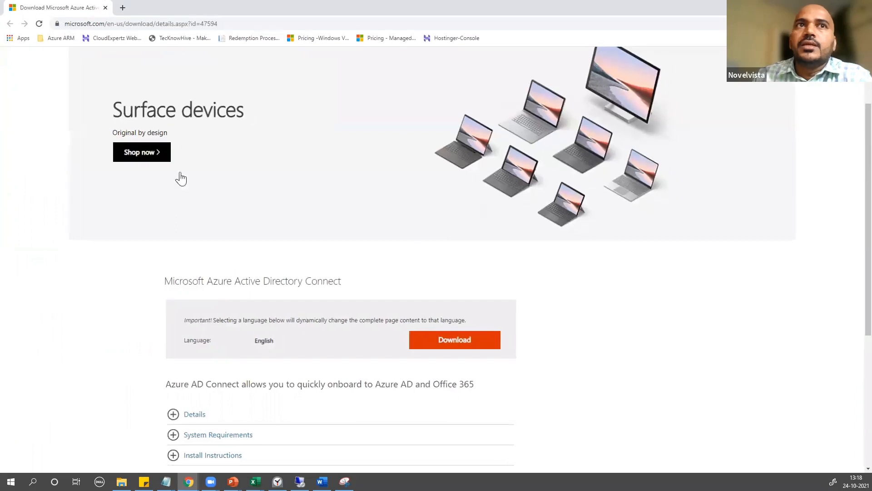
pyautogui.click(234, 25)
pyautogui.hotkey('ctrl', 'c')
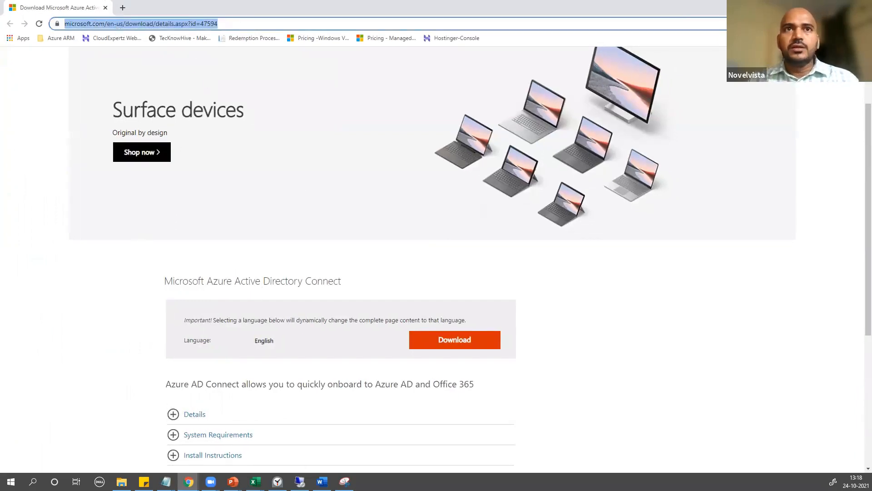
pyautogui.click(300, 481)
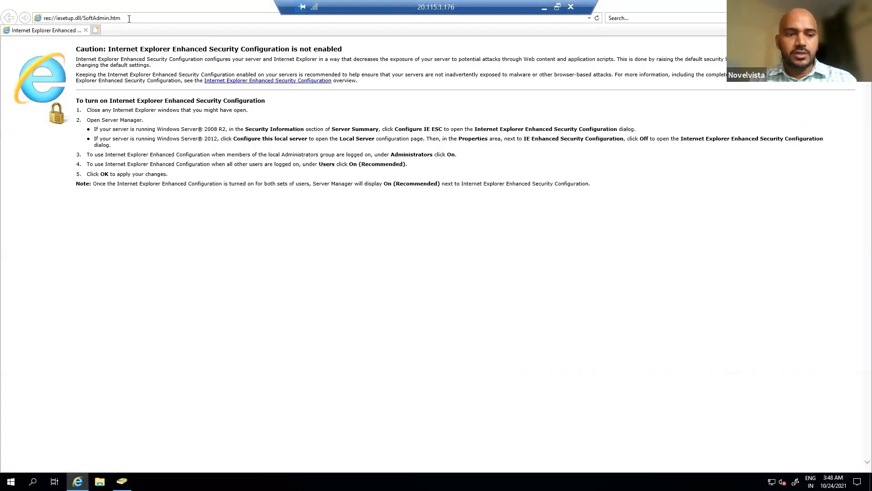
pyautogui.click(129, 18)
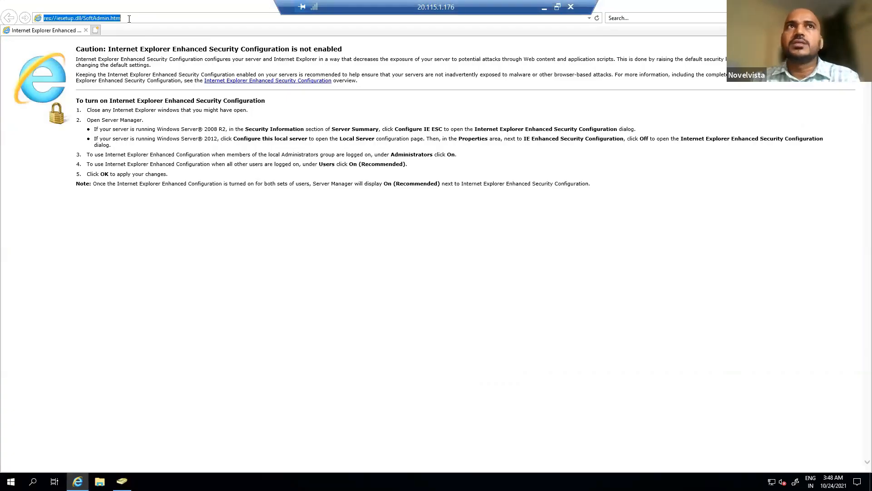
pyautogui.hotkey('ctrl', 'v')
pyautogui.press('Return')
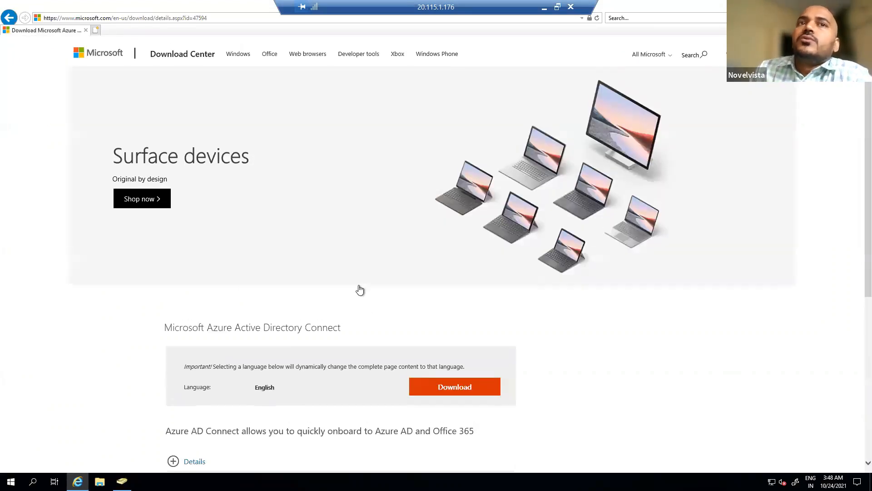
pyautogui.scroll(-4, 432, 170)
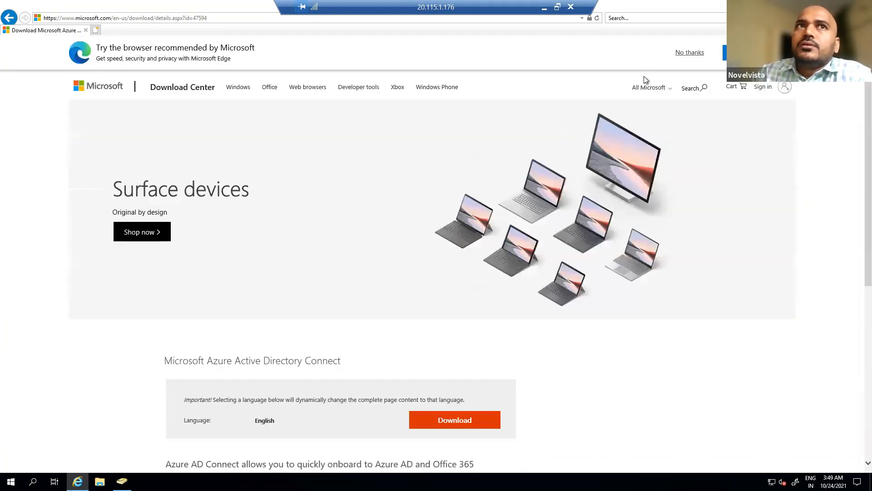
pyautogui.hotkey('alt', 'F4')
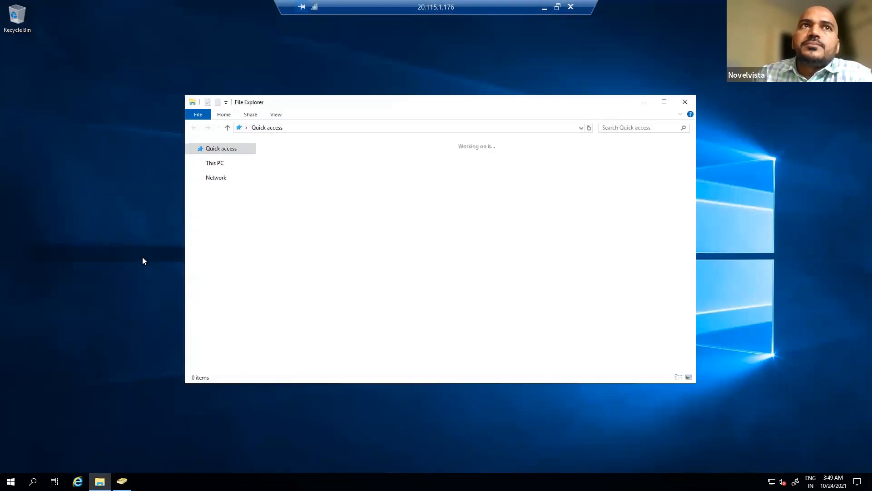
# Step: Run the AzureADConnect installer from the remote server's Downloads folder, maximize the folder window, and bring the installer forward
pyautogui.click(227, 180)
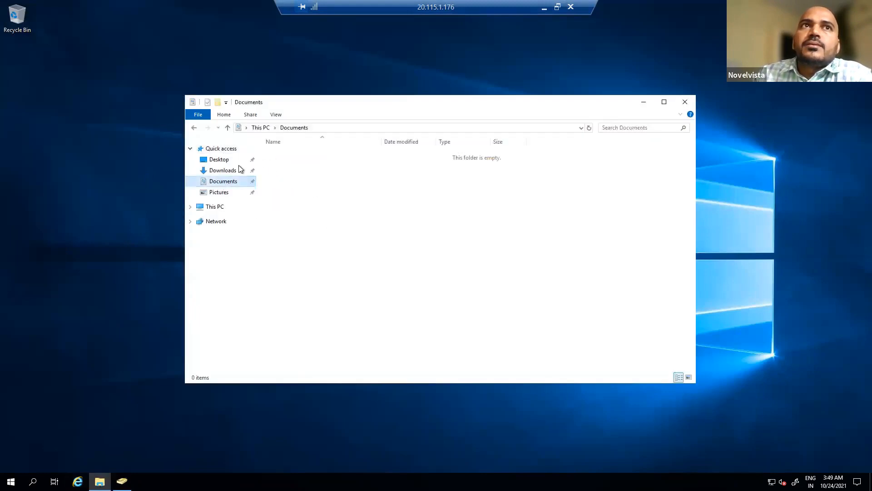
pyautogui.click(222, 170)
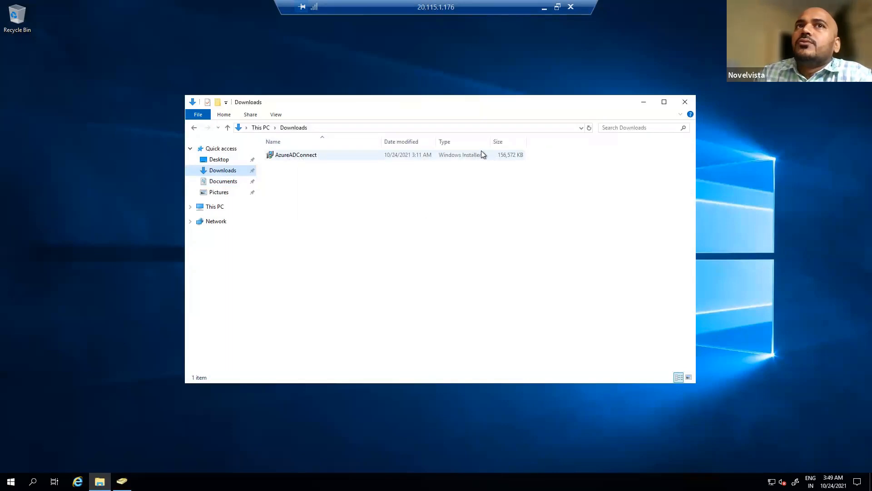
pyautogui.doubleClick(315, 156)
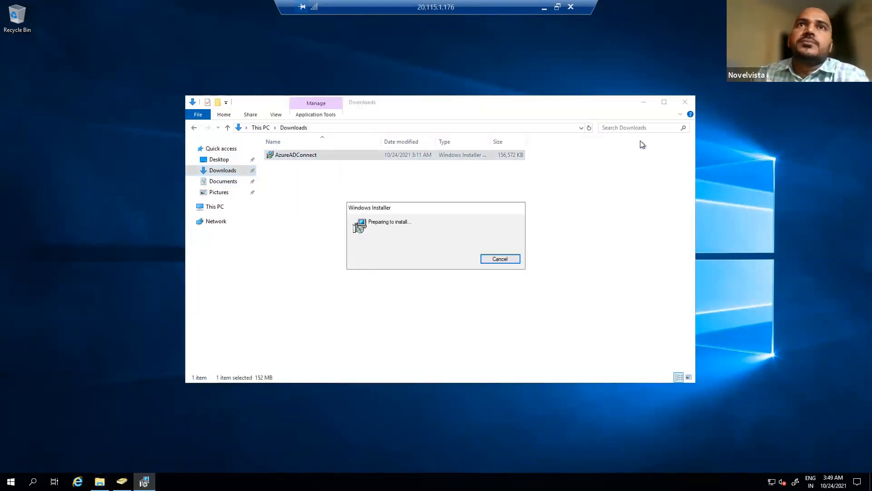
pyautogui.click(664, 103)
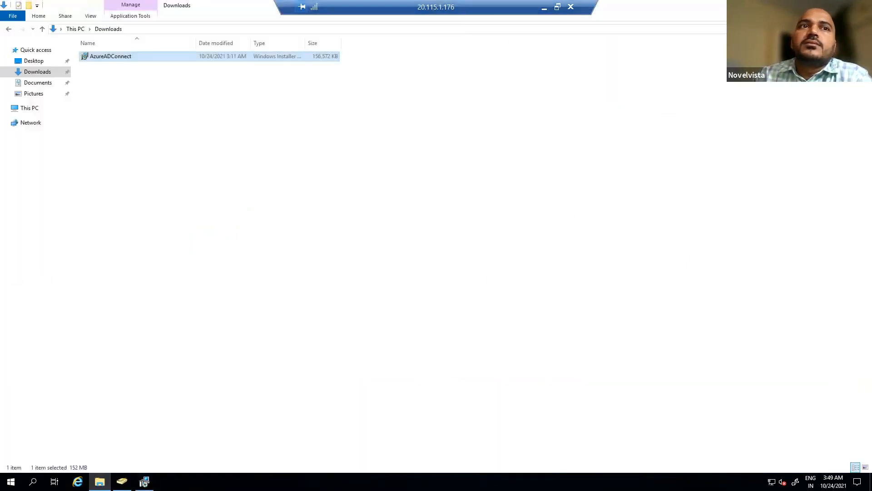
pyautogui.click(144, 482)
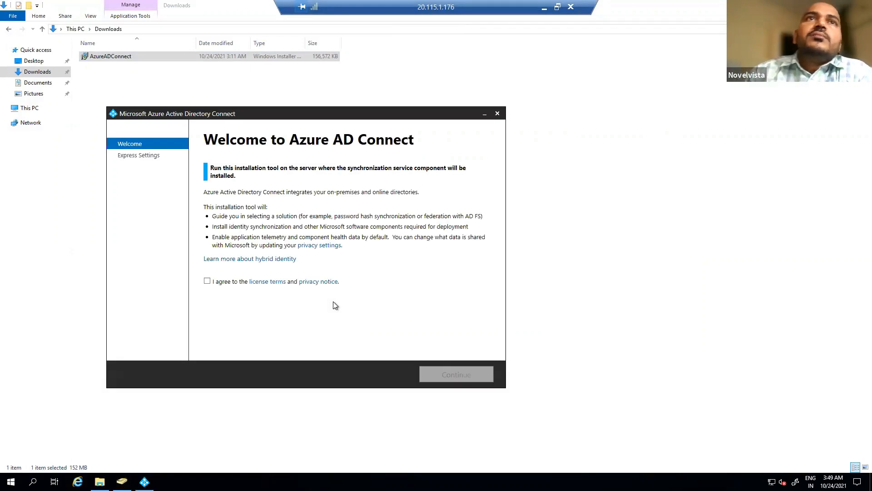
# Step: Reposition the Azure AD Connect wizard, agree to the license terms and privacy notice, and continue to Express Settings
pyautogui.moveTo(304, 118); pyautogui.dragTo(454, 90)
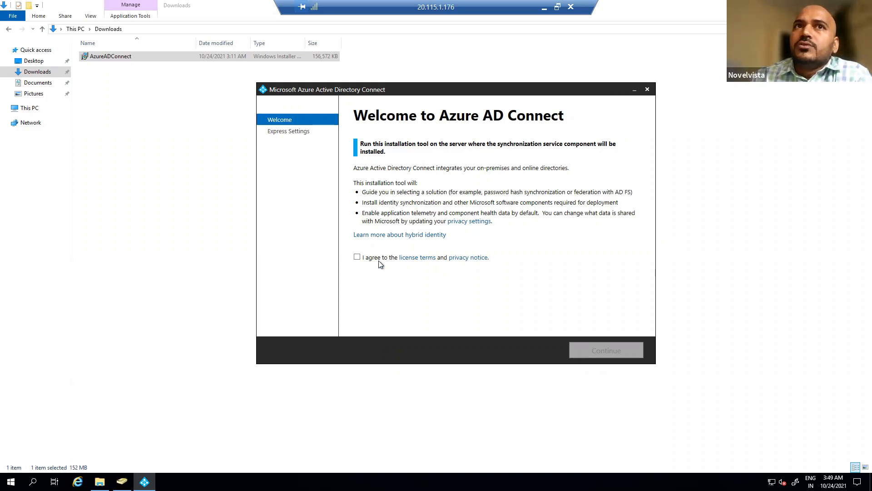
pyautogui.click(356, 258)
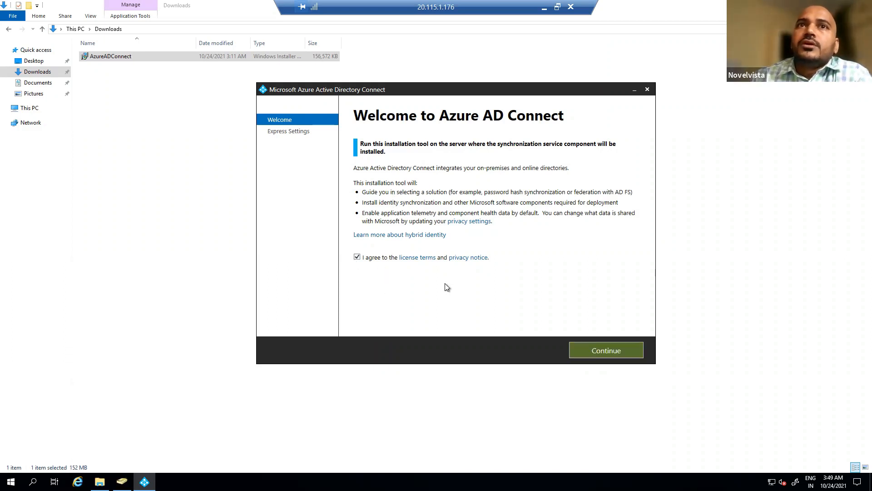
pyautogui.click(611, 350)
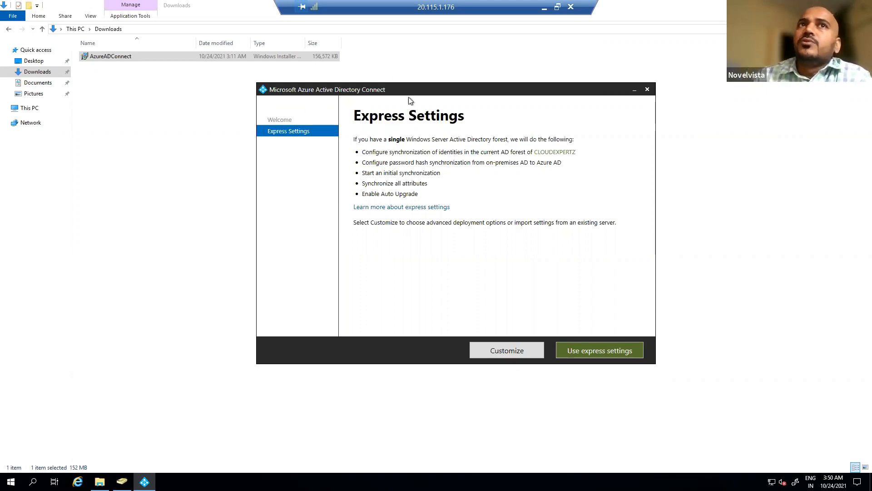
# Step: Move the Azure AD Connect wizard aside and continue with express settings
pyautogui.moveTo(419, 86); pyautogui.dragTo(398, 88)
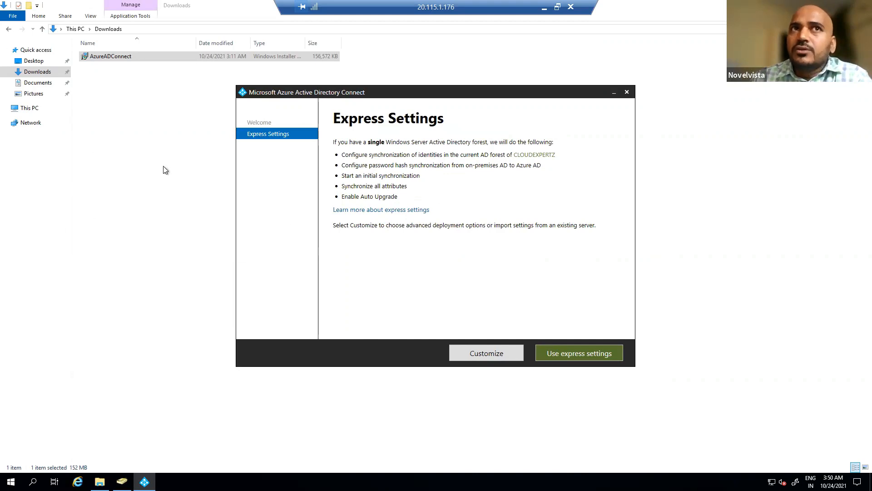
pyautogui.moveTo(450, 95); pyautogui.dragTo(427, 98)
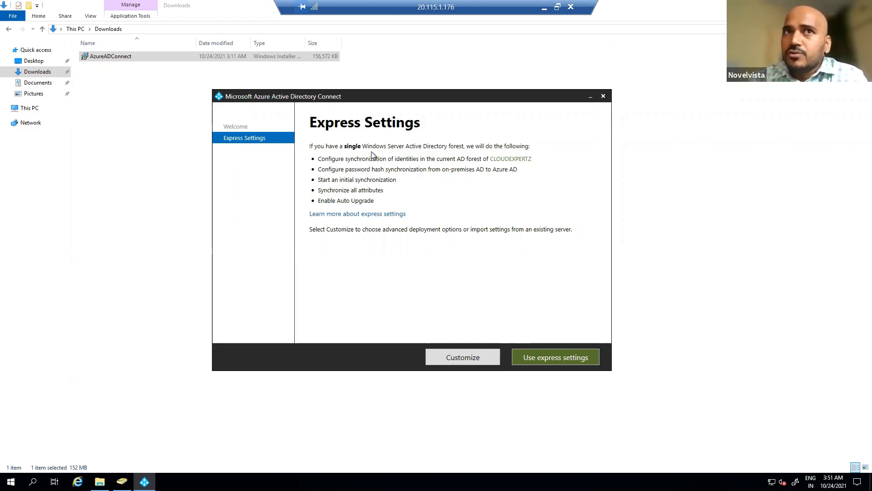
pyautogui.click(554, 358)
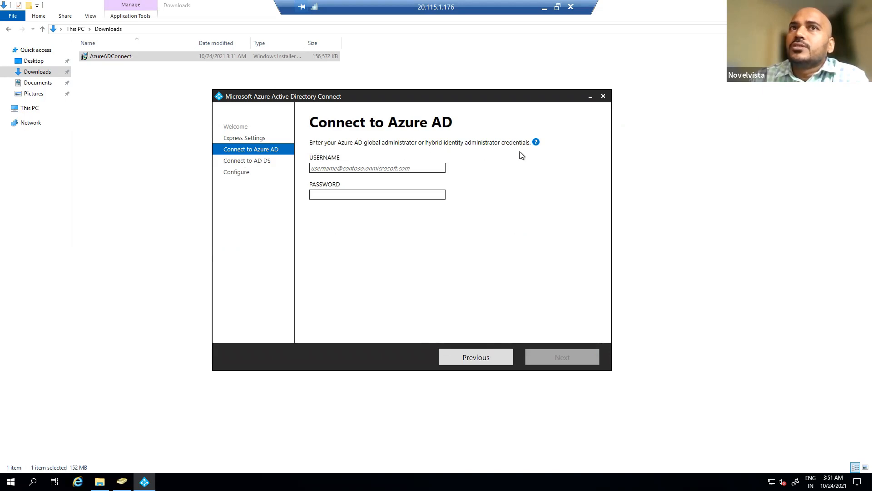
# Step: Switch to the Azure portal, search Azure Active Directory's roles and administrators for "global", and open the Global administrator role's assignments
pyautogui.click(351, 172)
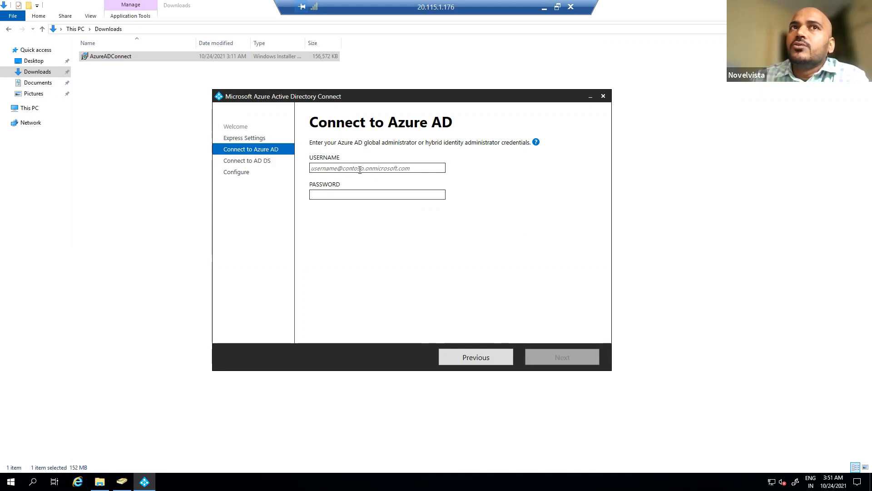
pyautogui.click(545, 7)
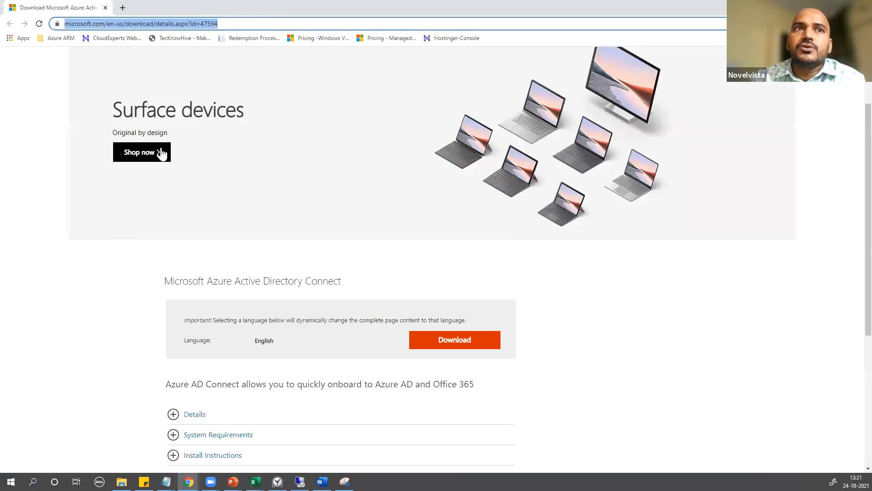
pyautogui.click(188, 482)
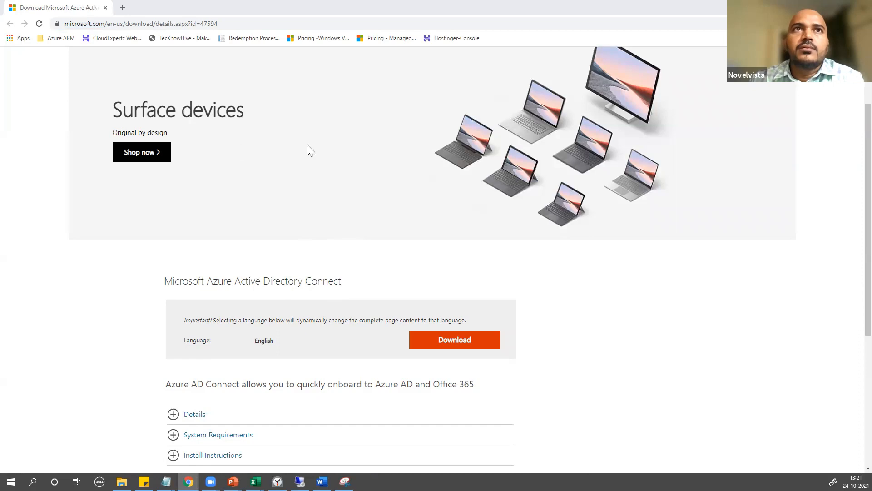
pyautogui.hotkey('alt', 'Tab')
pyautogui.click(344, 56)
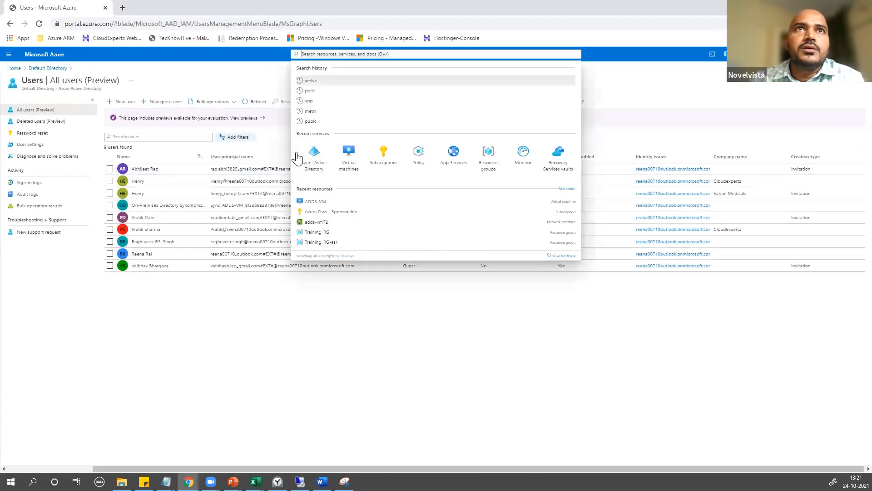
pyautogui.click(313, 162)
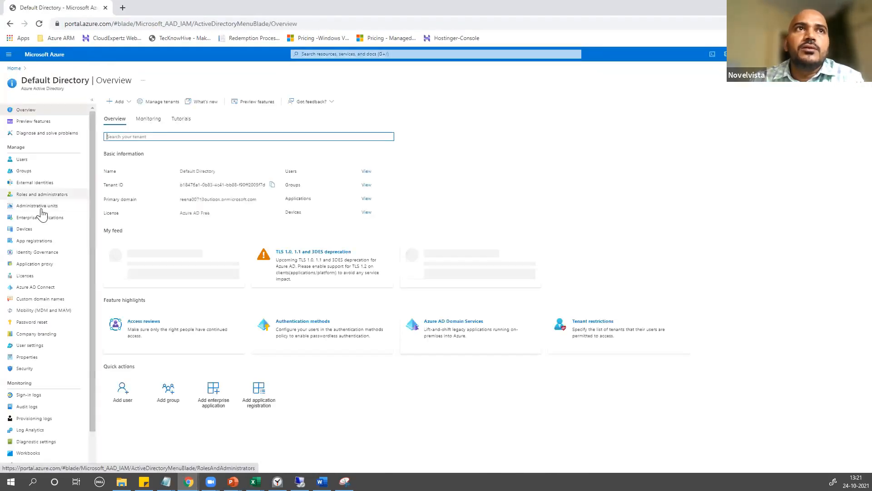
pyautogui.click(36, 194)
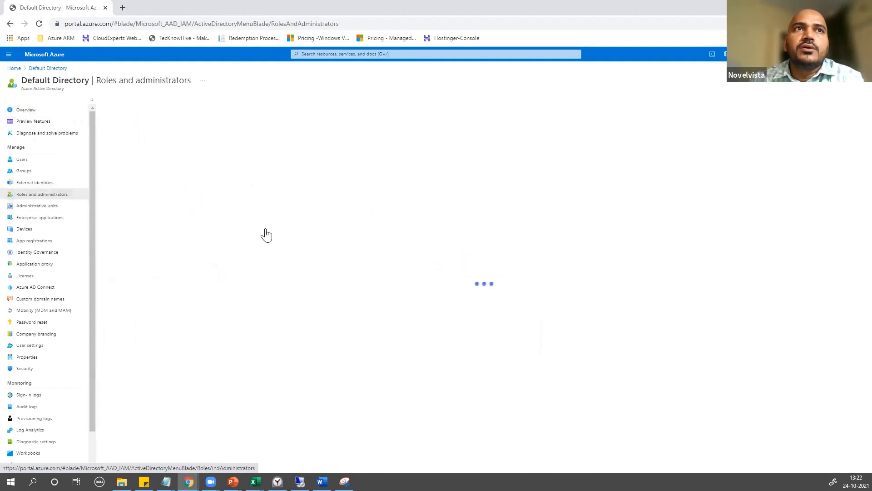
pyautogui.click(157, 167)
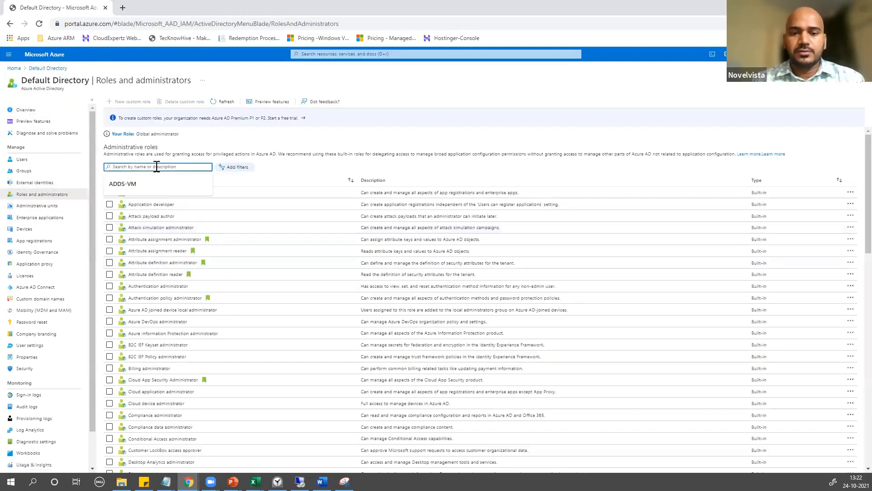
pyautogui.write('global')
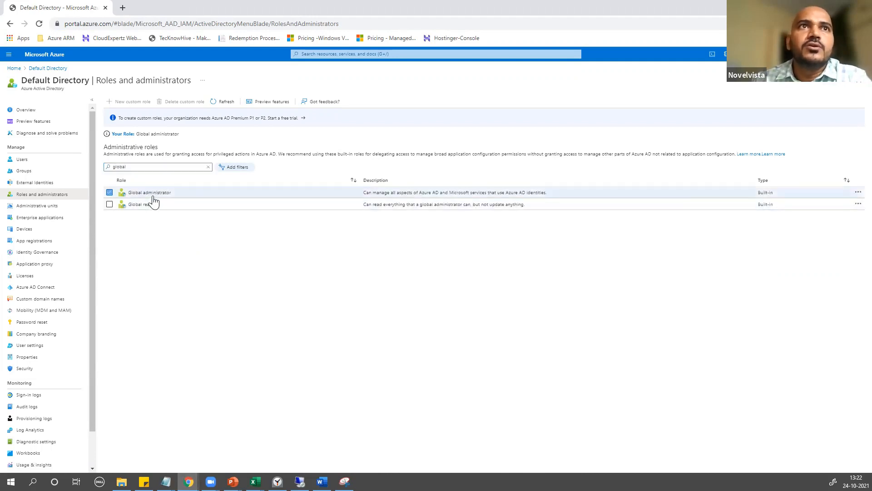
pyautogui.click(152, 193)
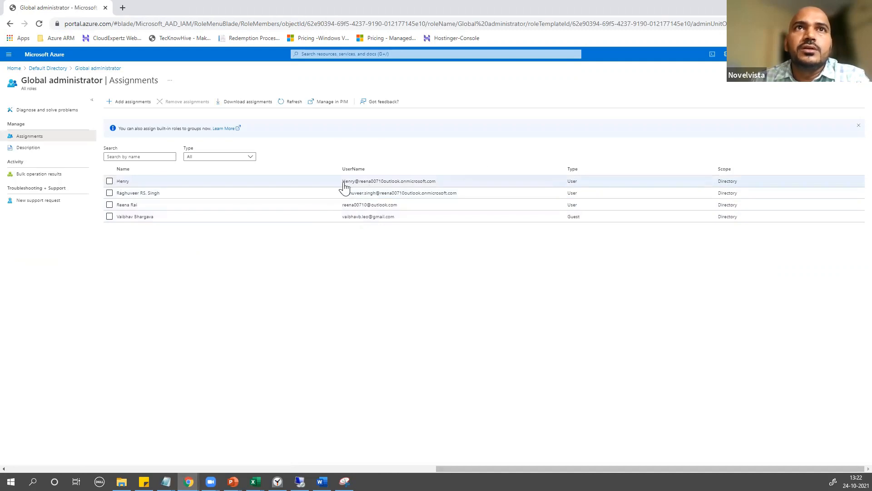
# Step: Copy the first listed global administrator's username into the remote wizard's Azure AD credentials, enter the account password, and continue
pyautogui.moveTo(343, 182); pyautogui.dragTo(446, 184)
pyautogui.hotkey('ctrl', 'c')
pyautogui.hotkey('alt', 'Tab')
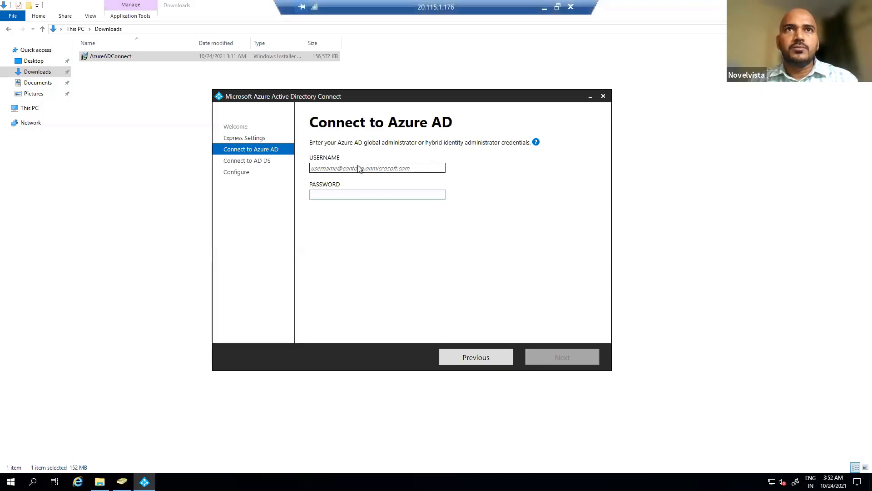
pyautogui.hotkey('ctrl', 'v')
pyautogui.click(352, 193)
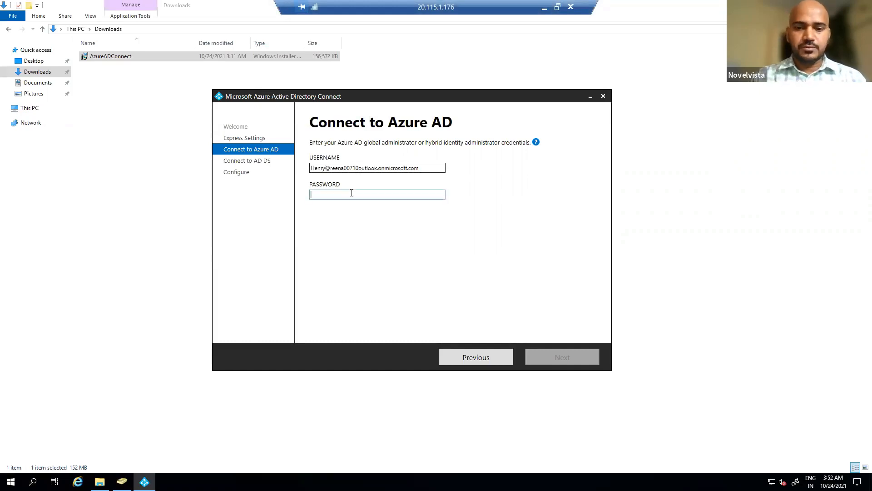
pyautogui.write('p')
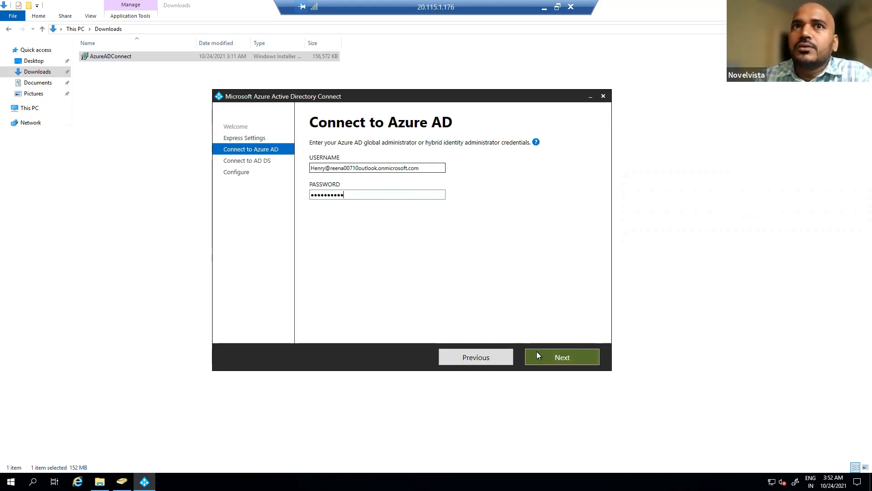
pyautogui.click(549, 356)
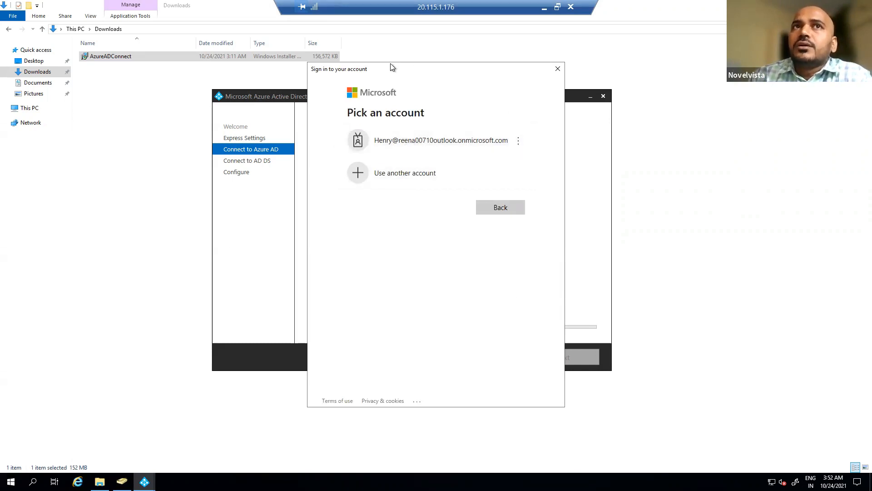
# Step: Move the Microsoft sign-in window aside, pick the global administrator account, and try to sign in with its password
pyautogui.moveTo(390, 64); pyautogui.dragTo(497, 70)
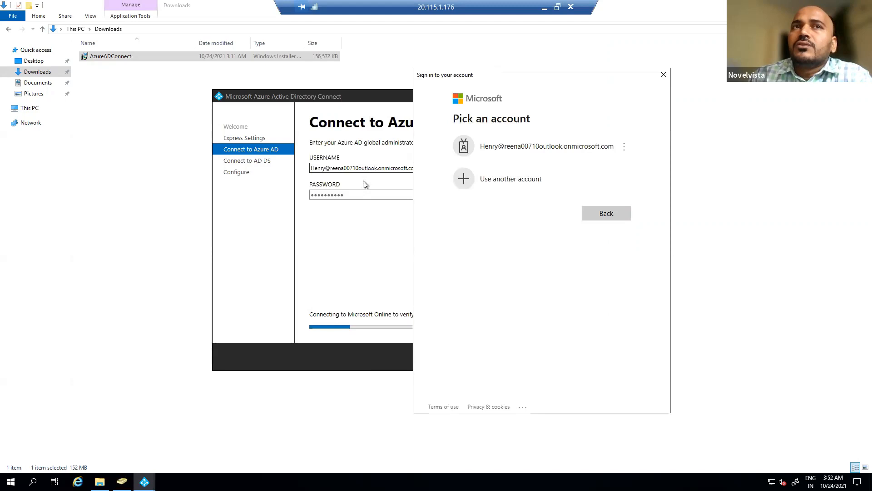
pyautogui.click(511, 145)
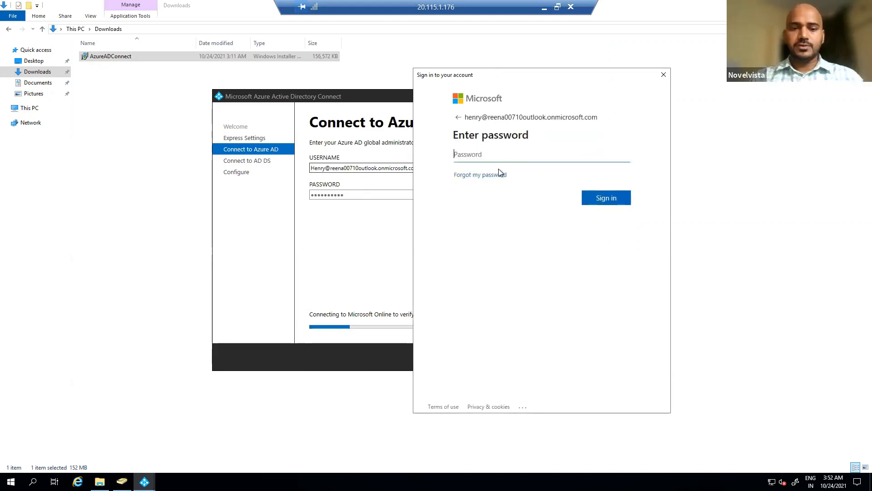
pyautogui.write('••')
pyautogui.press('BackSpace')
pyautogui.press('BackSpace')
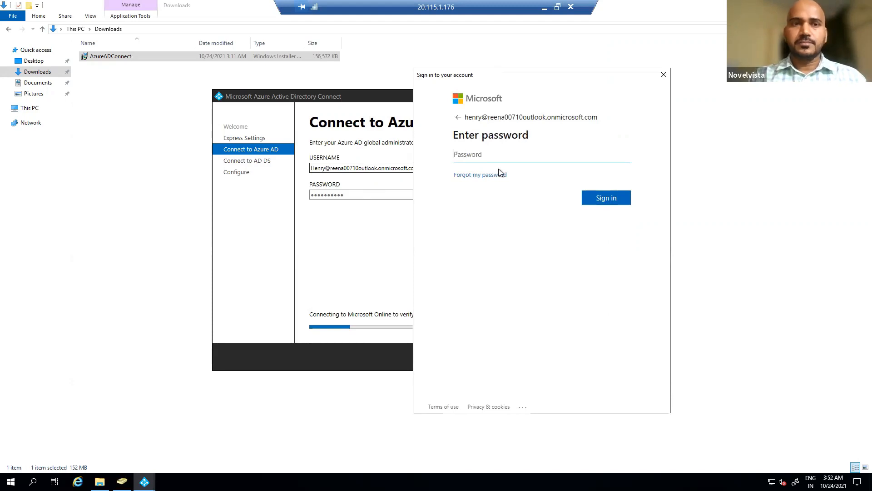
pyautogui.write('••••')
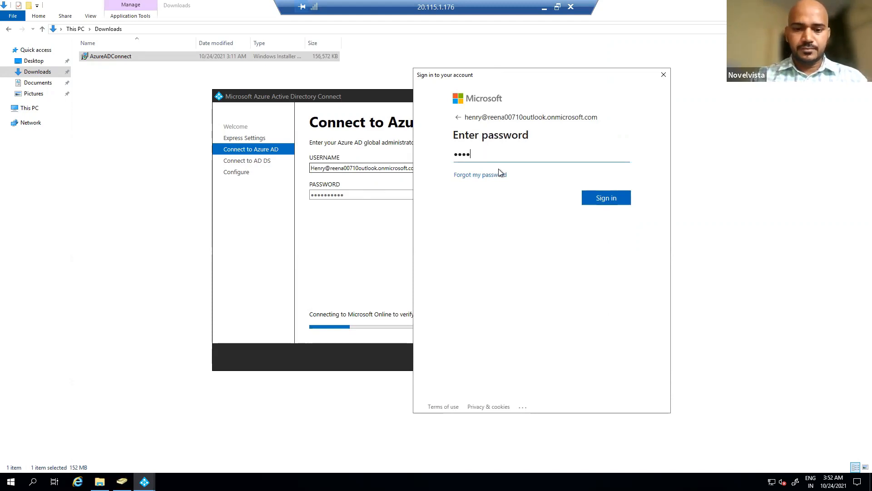
pyautogui.write('••••••')
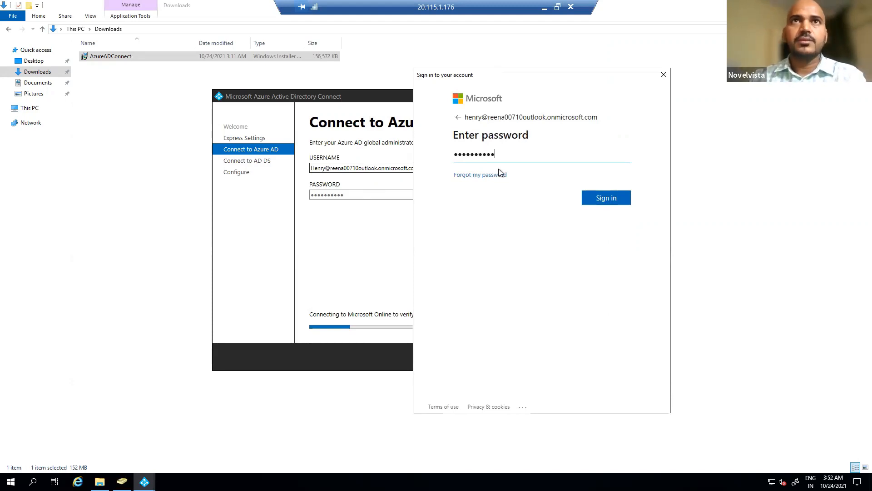
pyautogui.click(603, 198)
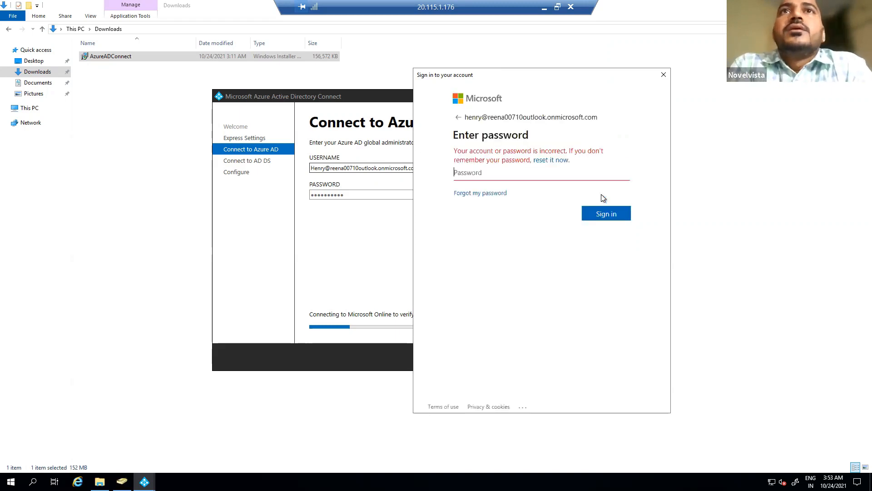
# Step: Try twice more to sign in by re-entering the global administrator's account password
pyautogui.write('••••••')
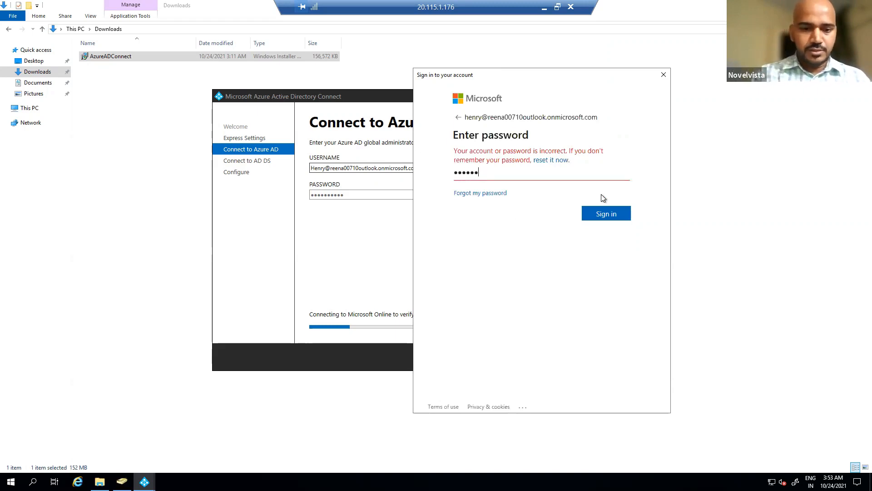
pyautogui.write('••••')
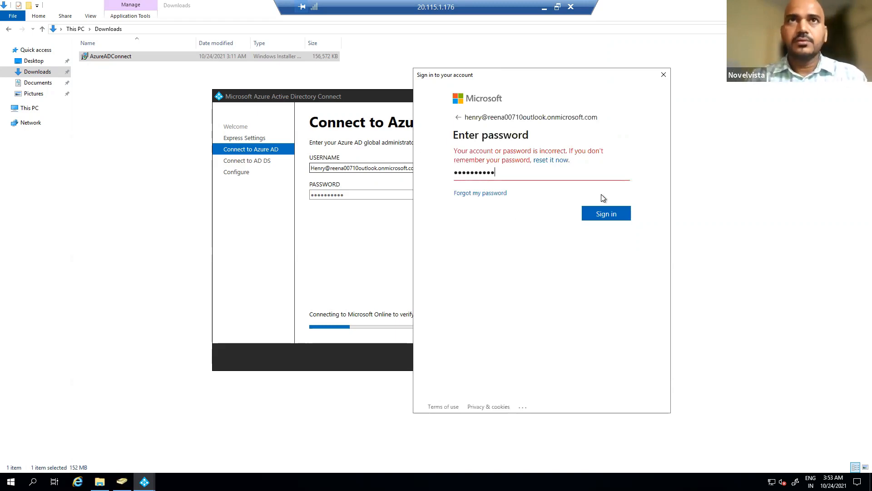
pyautogui.press('Return')
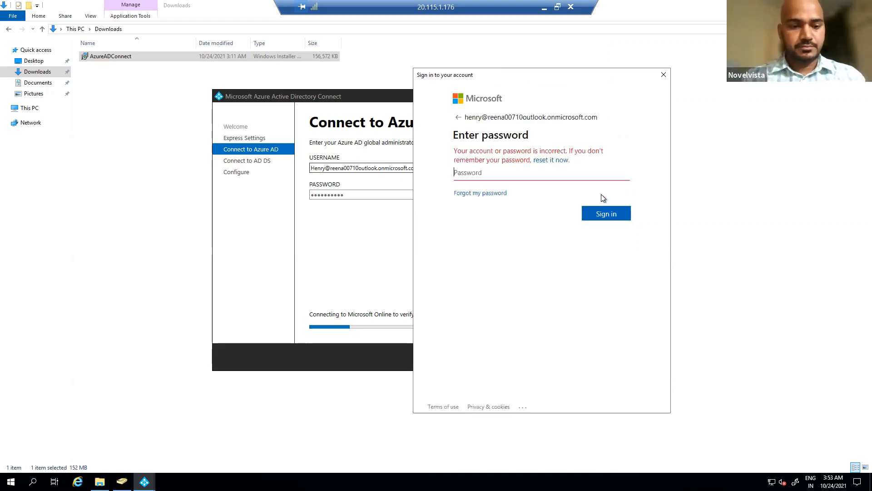
pyautogui.write('••••••')
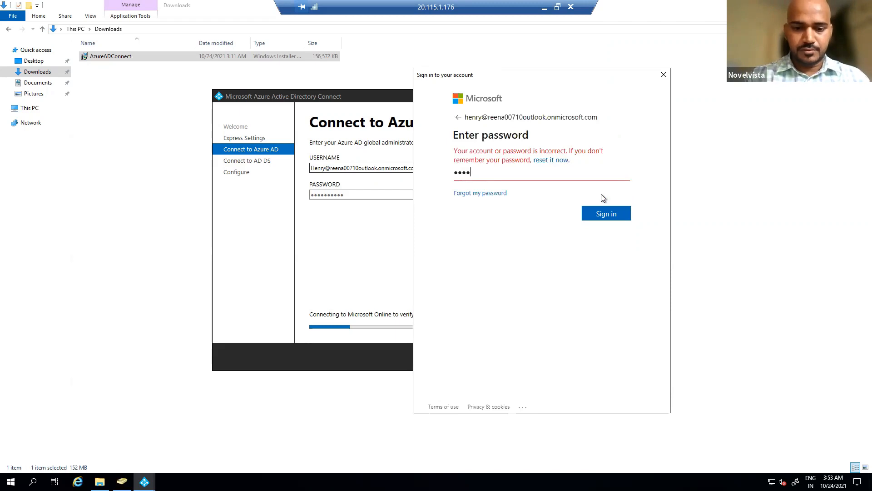
pyautogui.write('••••')
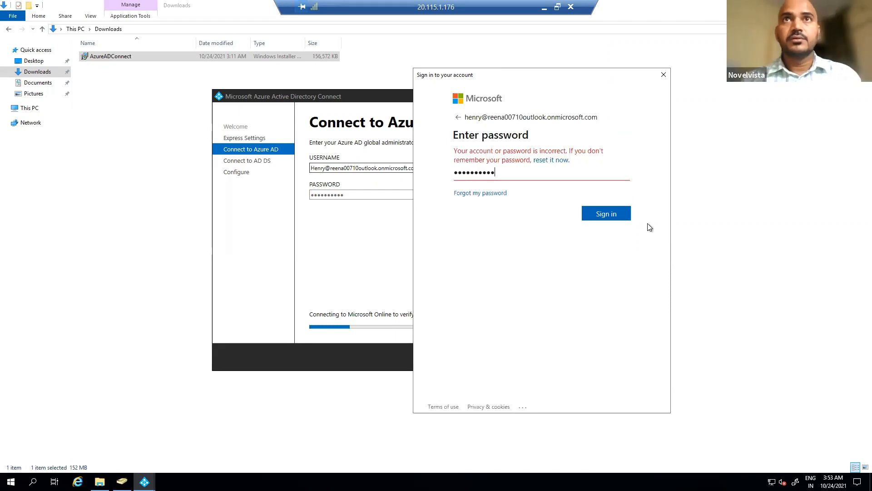
pyautogui.click(595, 217)
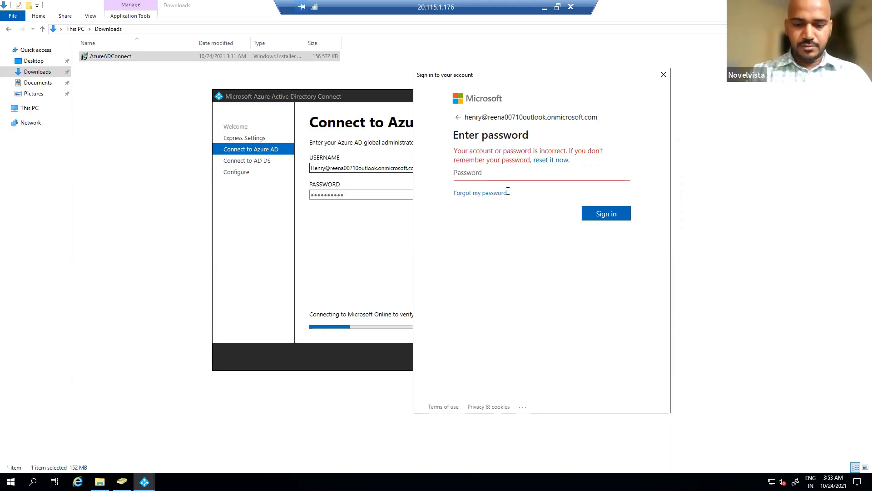
# Step: Sign in with the global administrator's correct account password and skip the security defaults setup for now
pyautogui.write('••••••')
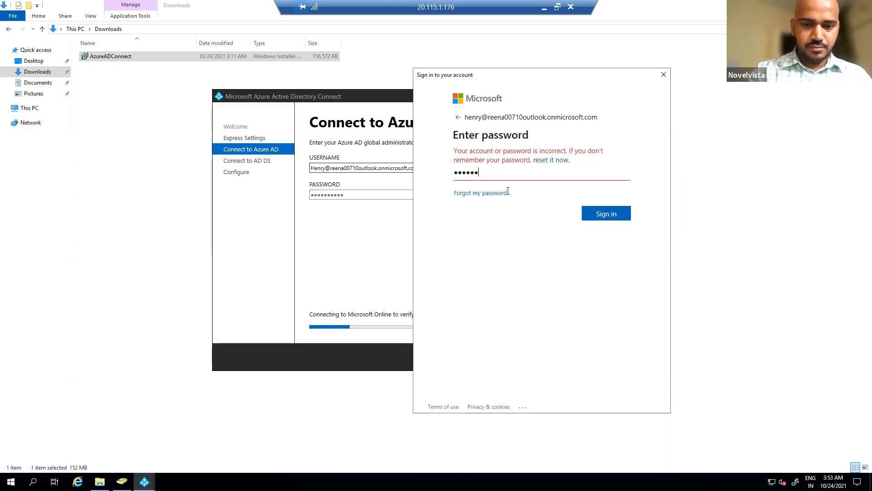
pyautogui.write('•••••')
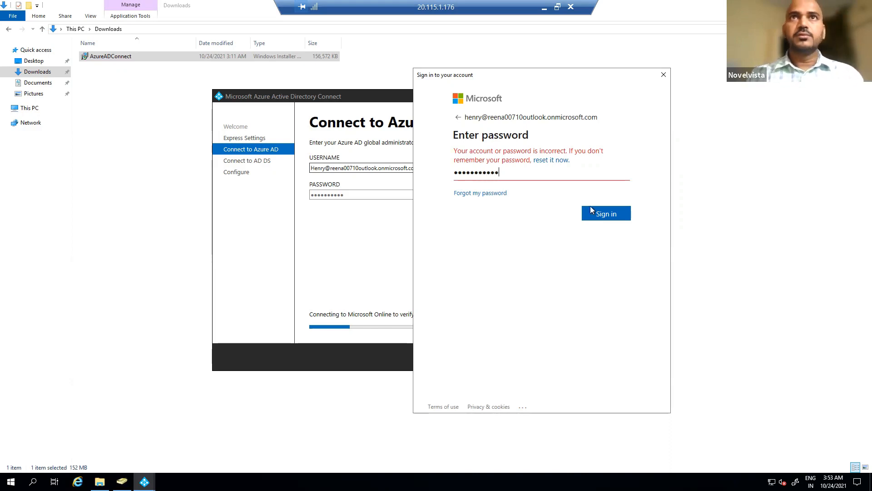
pyautogui.click(604, 213)
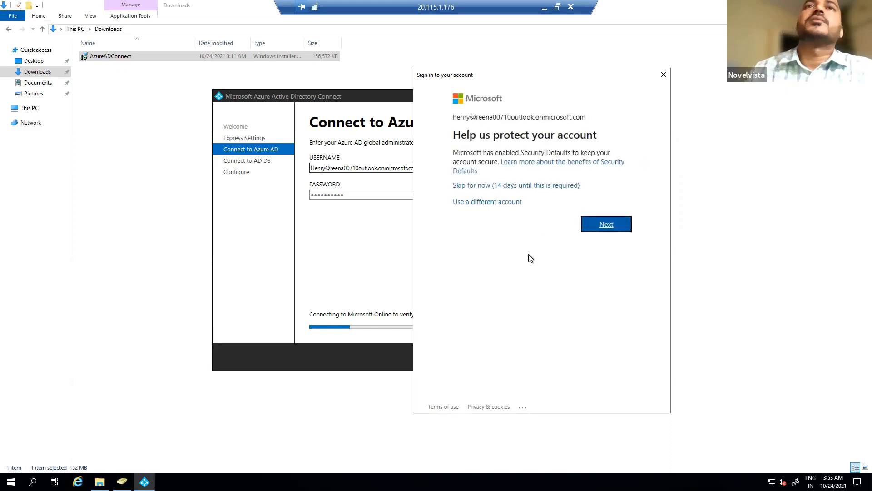
pyautogui.click(534, 187)
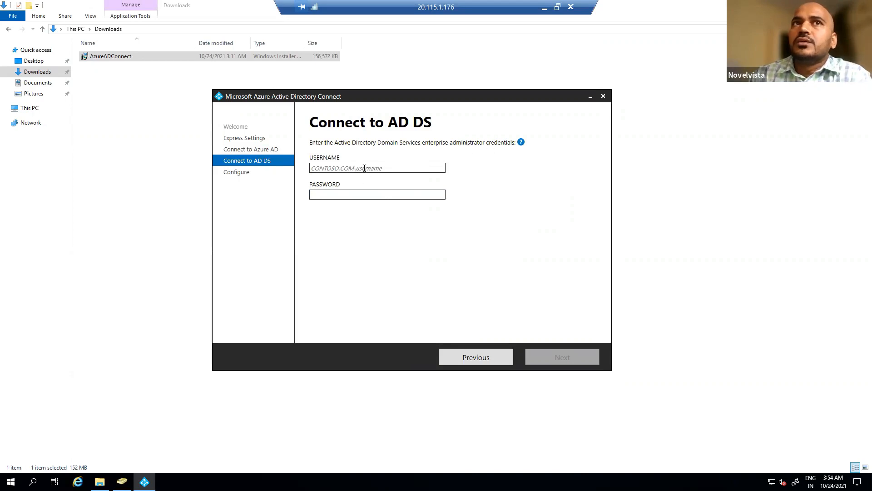
# Step: Enter CLOUDEXPERTZ.COM\AzureUser as the enterprise administrator username for connecting to AD DS
pyautogui.write('clou')
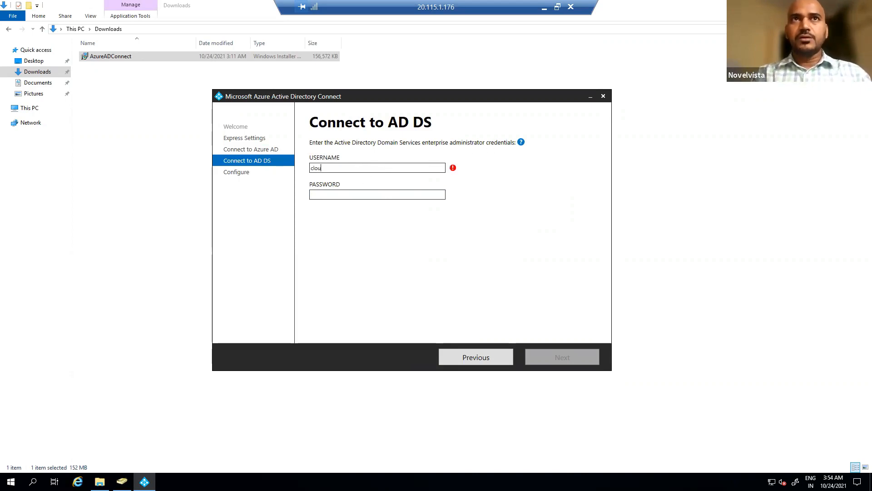
pyautogui.write('dexpertz.com')
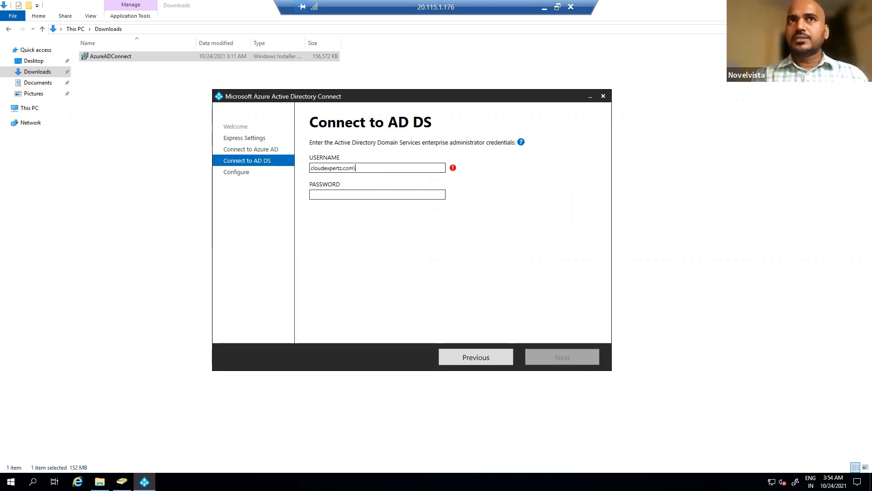
pyautogui.write('\\AzurUser')
pyautogui.press('BackSpace')
pyautogui.press('BackSpace')
pyautogui.press('BackSpace')
pyautogui.press('BackSpace')
pyautogui.press('BackSpace')
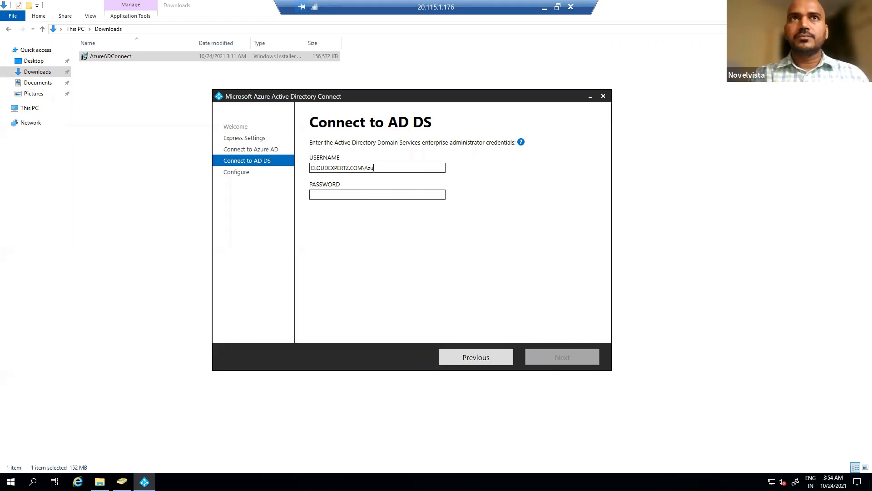
pyautogui.write('reser')
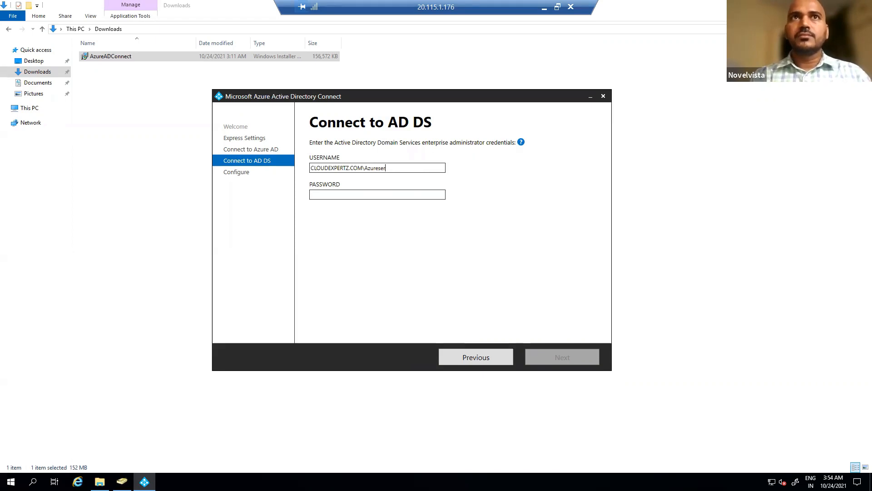
pyautogui.press('BackSpace')
pyautogui.press('BackSpace')
pyautogui.press('BackSpace')
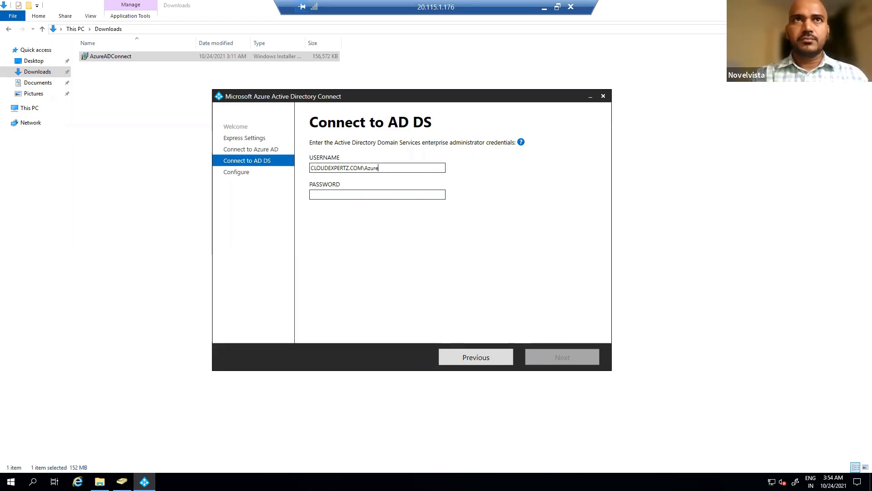
pyautogui.write('User')
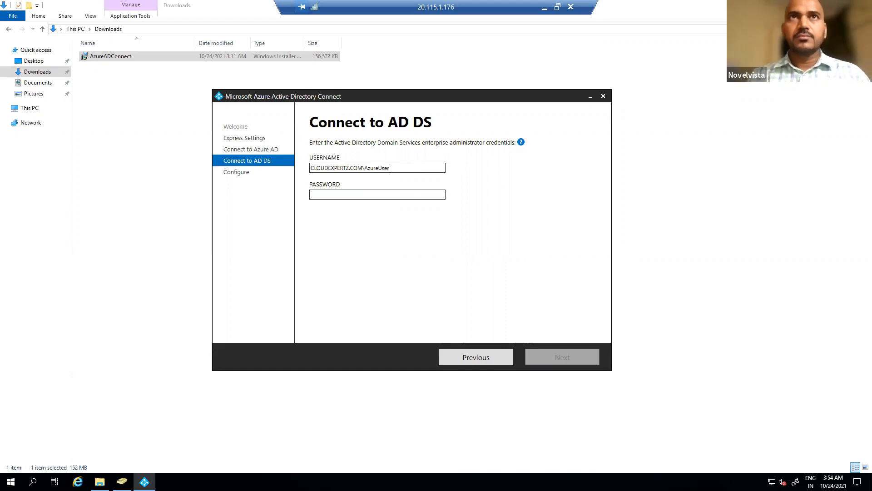
# Step: Enter the enterprise administrator's account password and continue to the Azure AD sign-in configuration
pyautogui.click(378, 194)
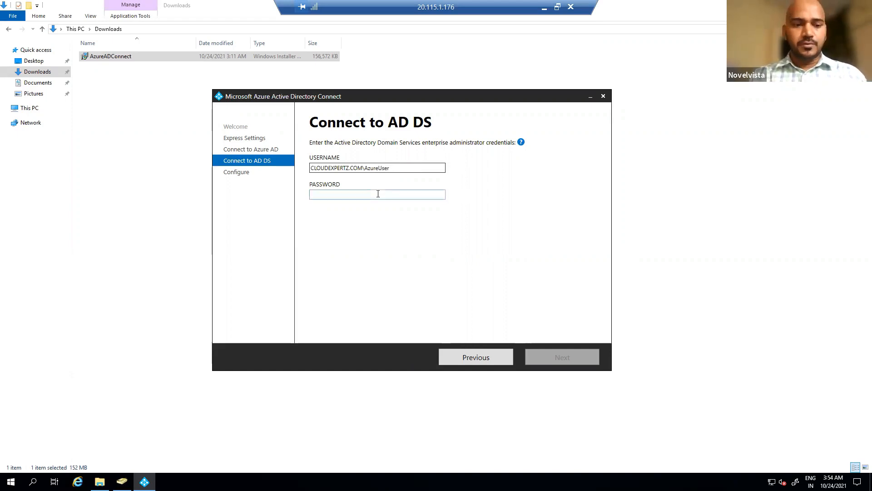
pyautogui.write('••••••')
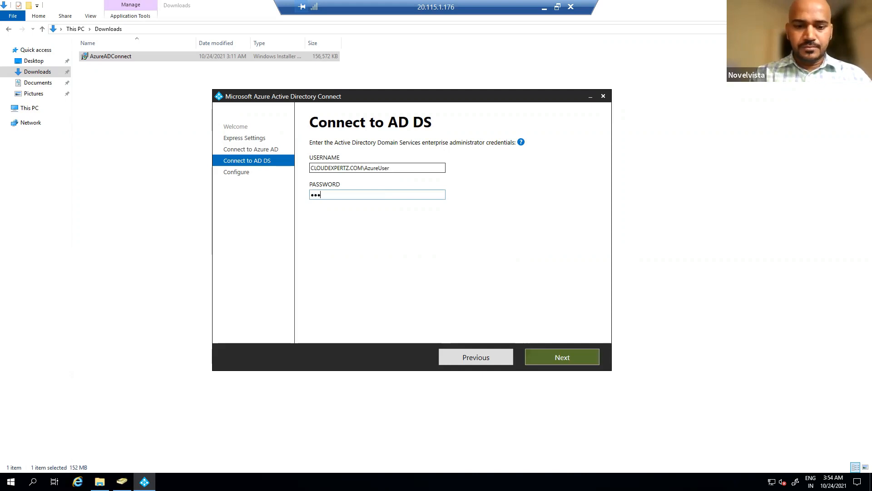
pyautogui.press('BackSpace')
pyautogui.press('BackSpace')
pyautogui.press('BackSpace')
pyautogui.press('BackSpace')
pyautogui.press('BackSpace')
pyautogui.press('BackSpace')
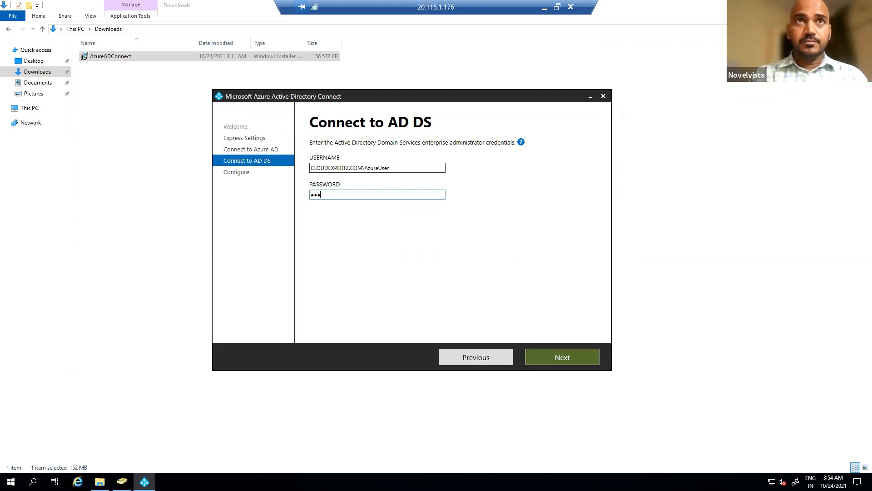
pyautogui.write('•••••')
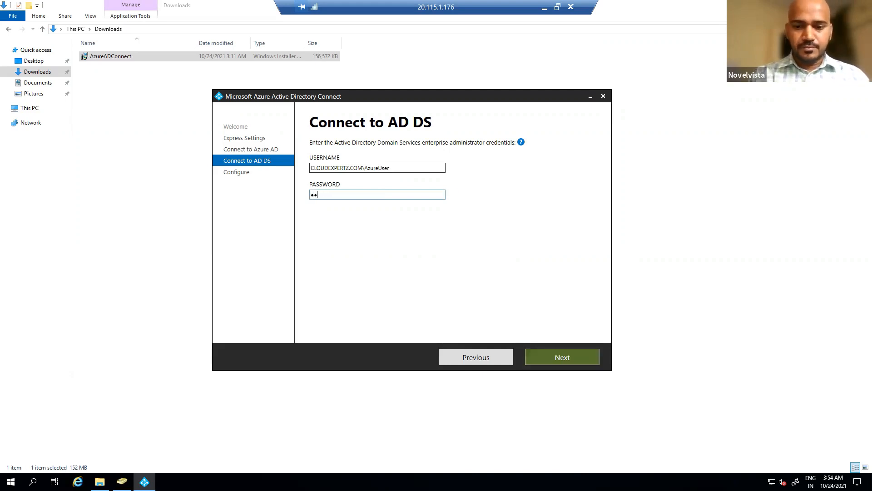
pyautogui.write('••••••••')
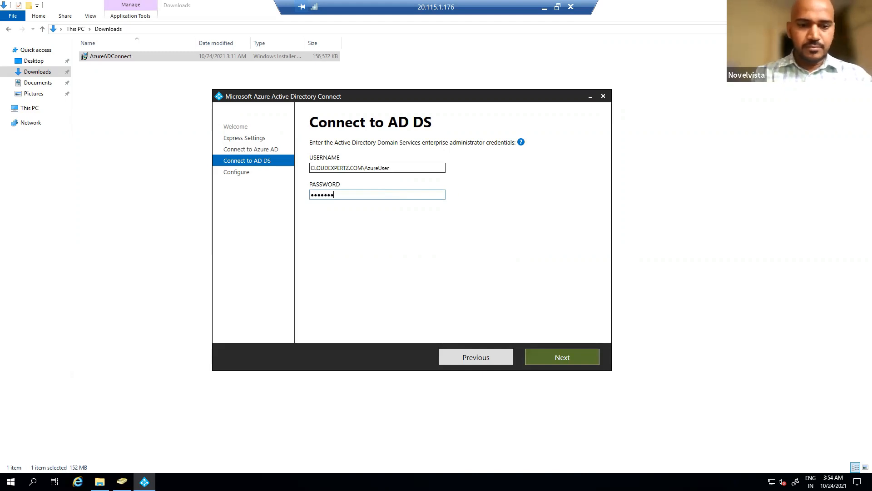
pyautogui.write('••')
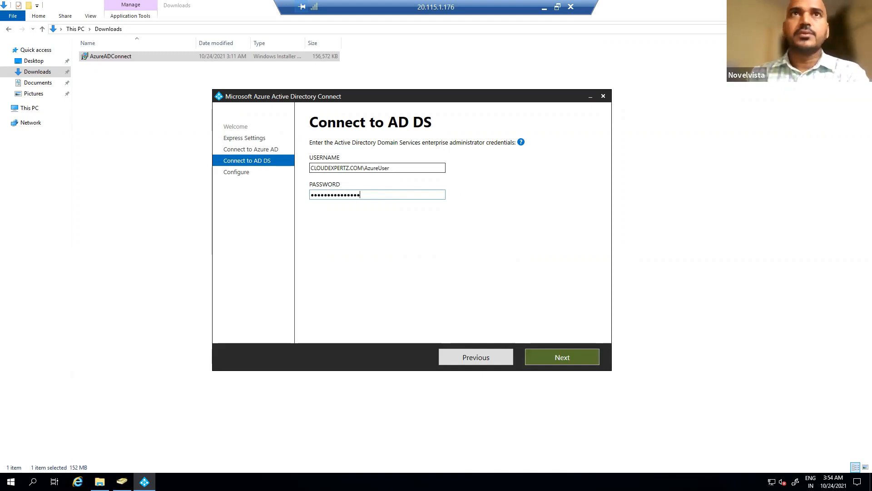
pyautogui.click(560, 358)
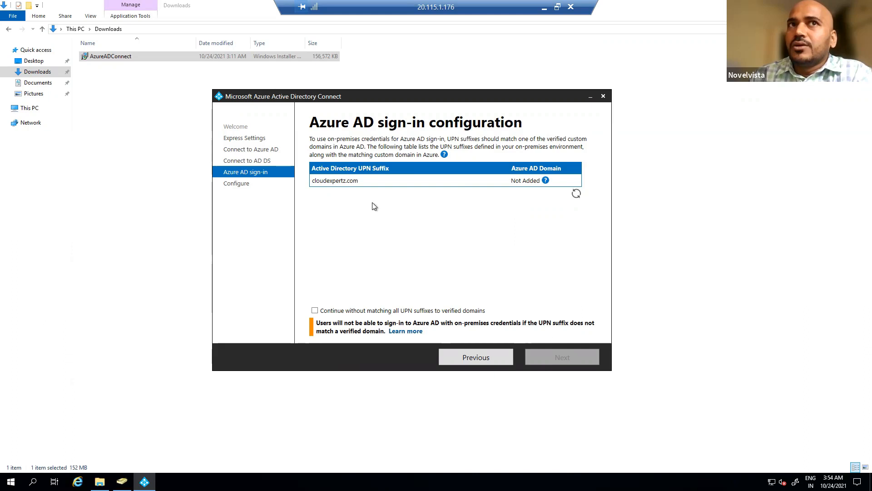
# Step: Check the Azure AD domain status of cloudexpertz.com and choose to continue without matching all UPN suffixes to verified domains
pyautogui.click(545, 180)
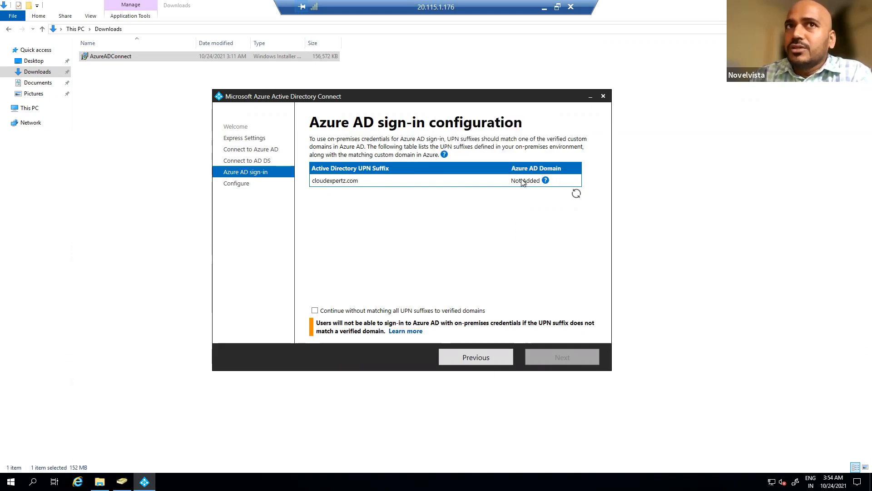
pyautogui.moveTo(547, 181)
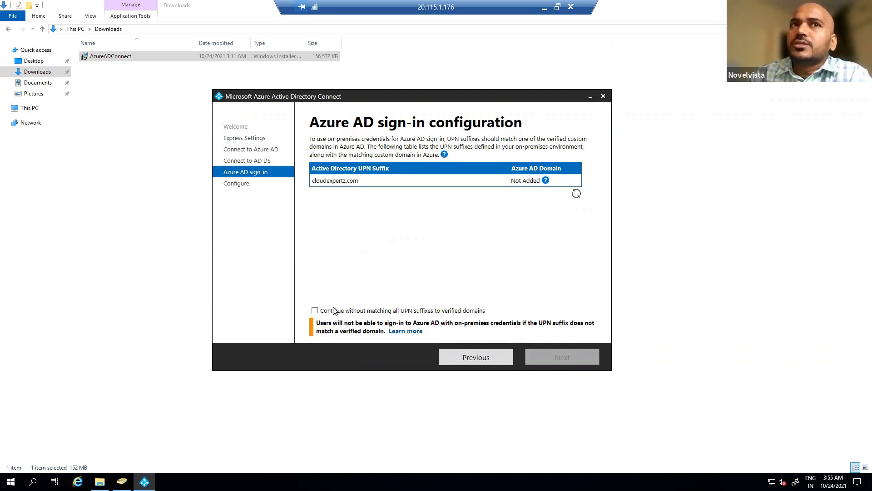
pyautogui.click(315, 311)
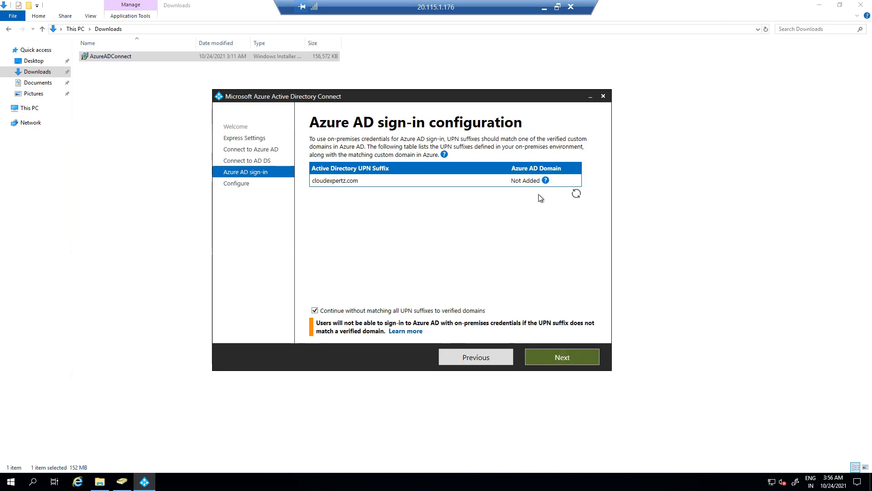
pyautogui.moveTo(545, 181)
# Step: Switch to the Azure portal in the local browser, open Azure Active Directory's custom domain names, and open the form for adding one
pyautogui.click(545, 7)
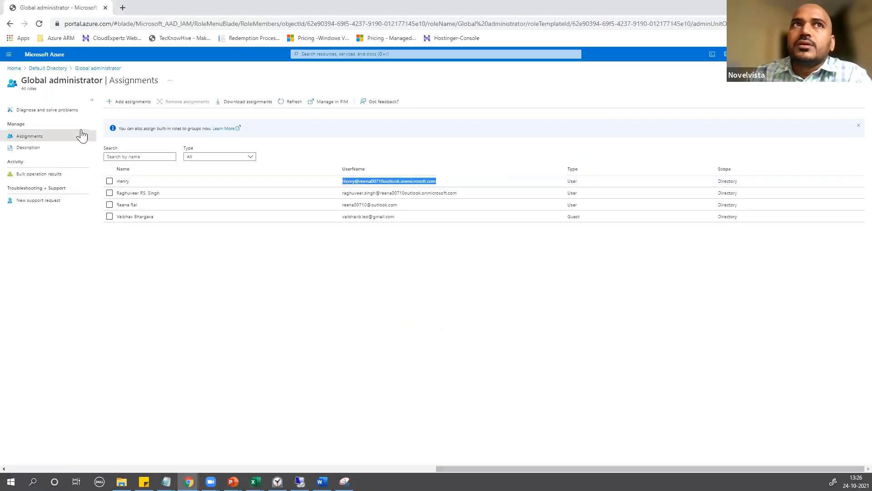
pyautogui.click(303, 55)
pyautogui.click(314, 160)
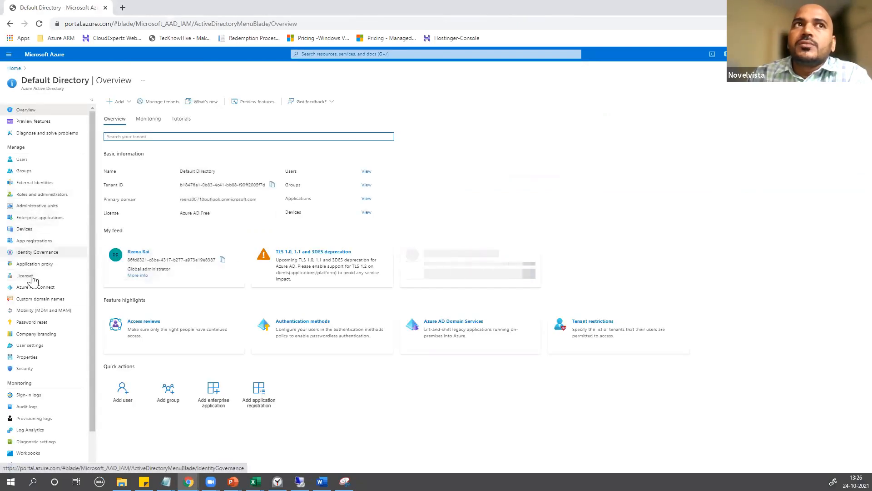
pyautogui.click(33, 299)
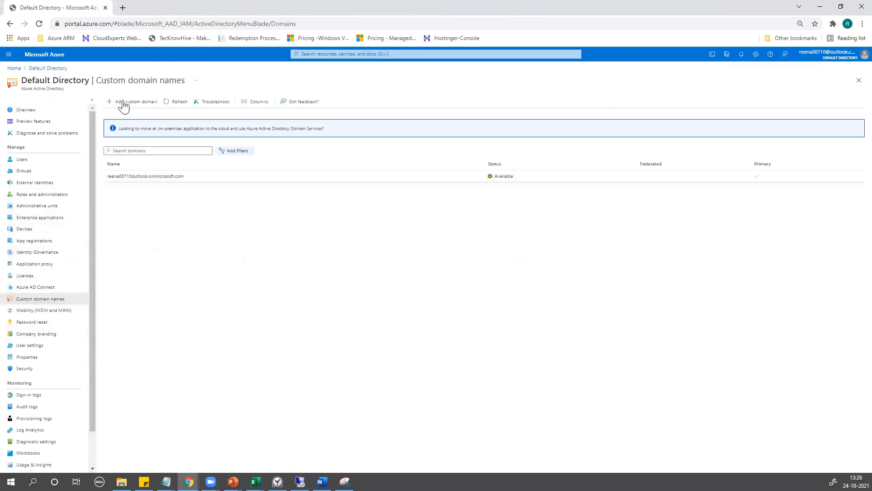
pyautogui.click(124, 104)
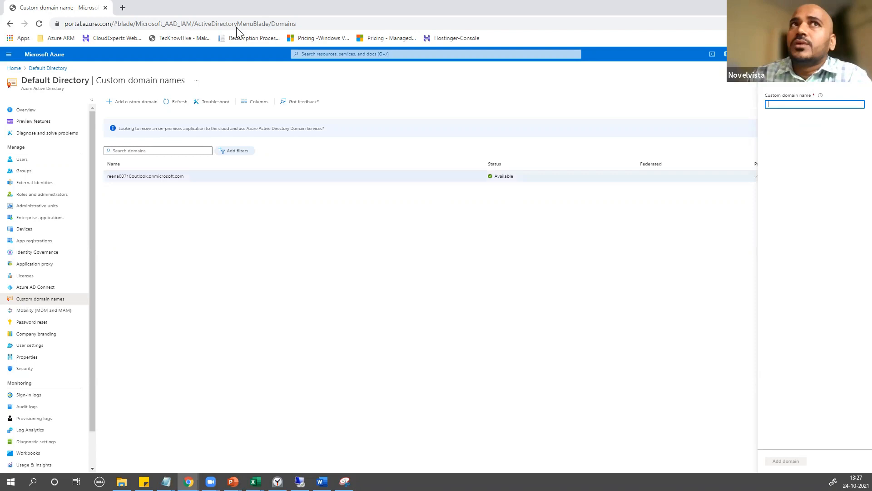
# Step: Search the web for cloudexpertz.com in a new browser tab and open the About page of CloudExpertz
pyautogui.click(123, 8)
pyautogui.write('clo')
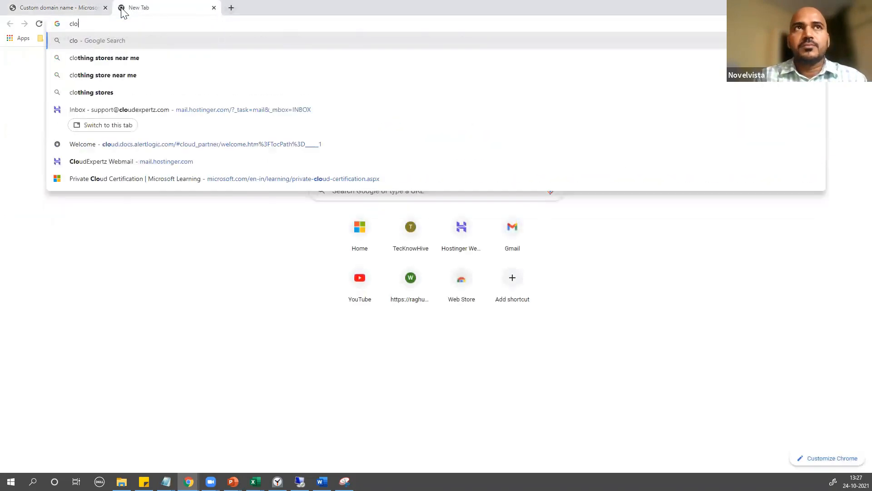
pyautogui.write('udex')
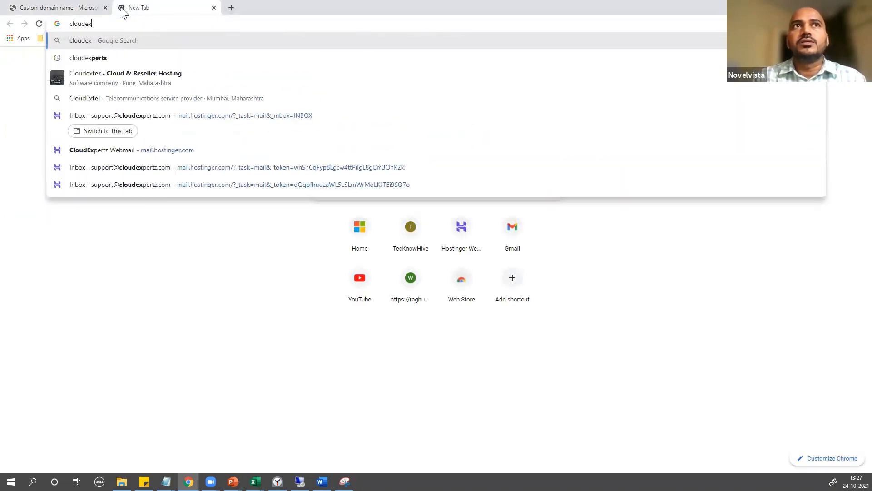
pyautogui.press('Down')
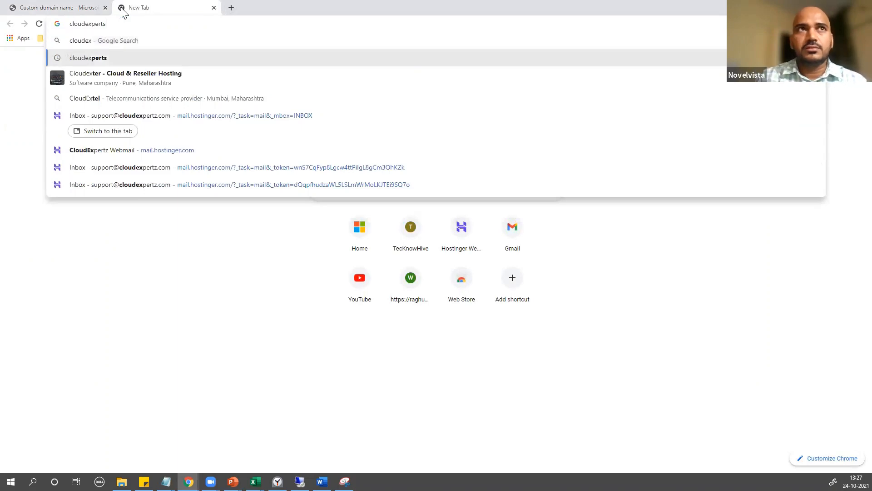
pyautogui.press('BackSpace')
pyautogui.write('z')
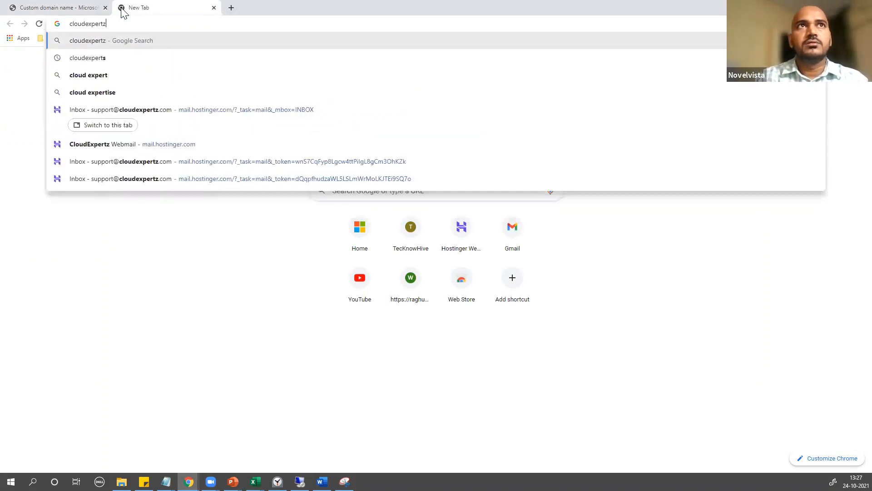
pyautogui.write('.com')
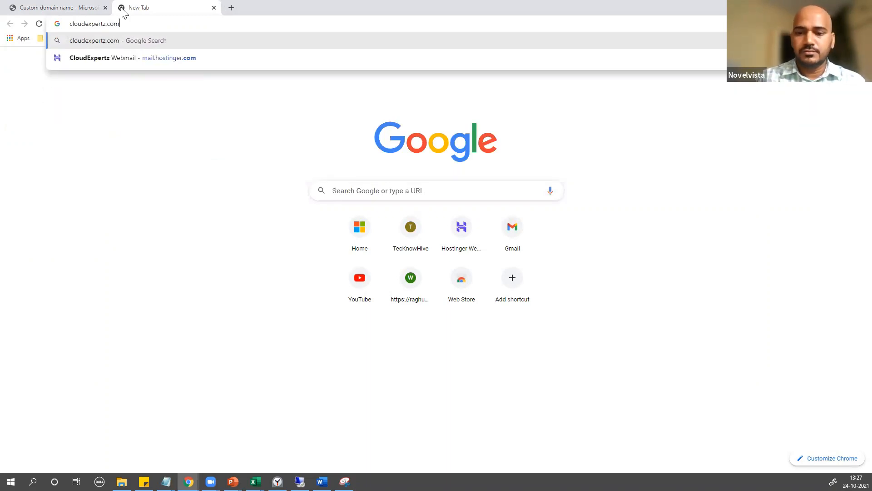
pyautogui.press('Return')
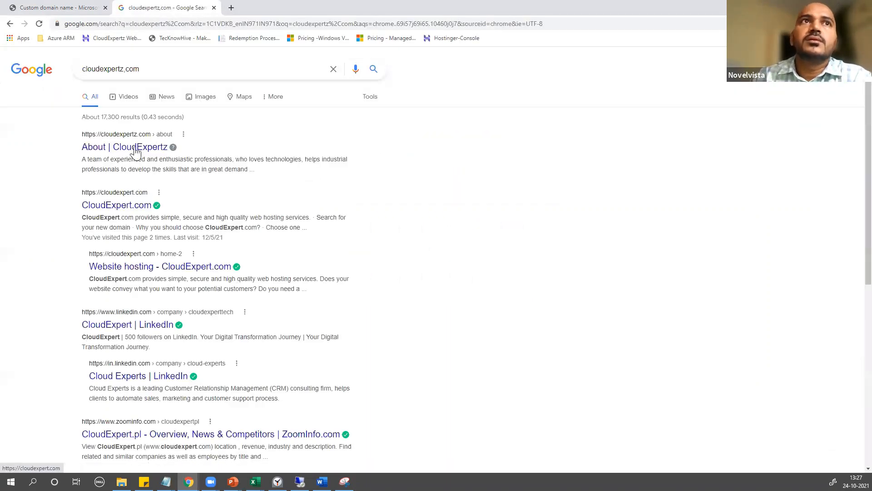
pyautogui.click(122, 150)
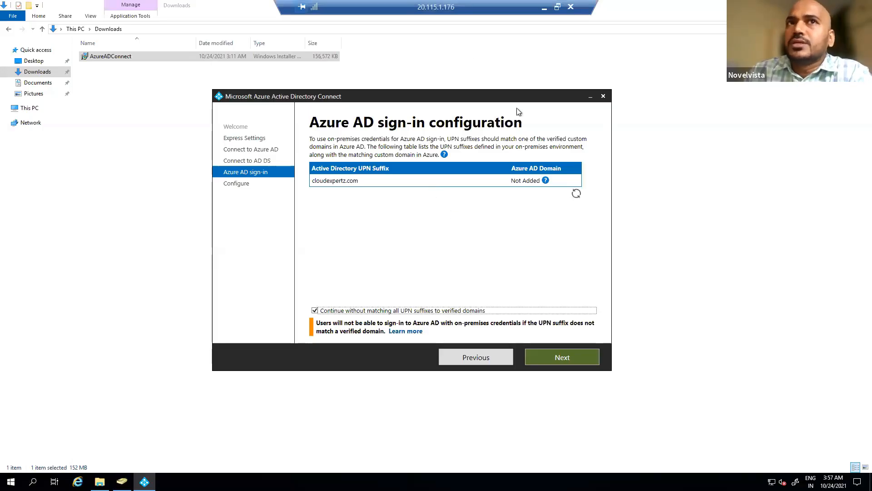
# Step: Continue past the remote wizard's Azure AD sign-in configuration and start the installation with synchronization set to begin when configuration completes
pyautogui.click(571, 358)
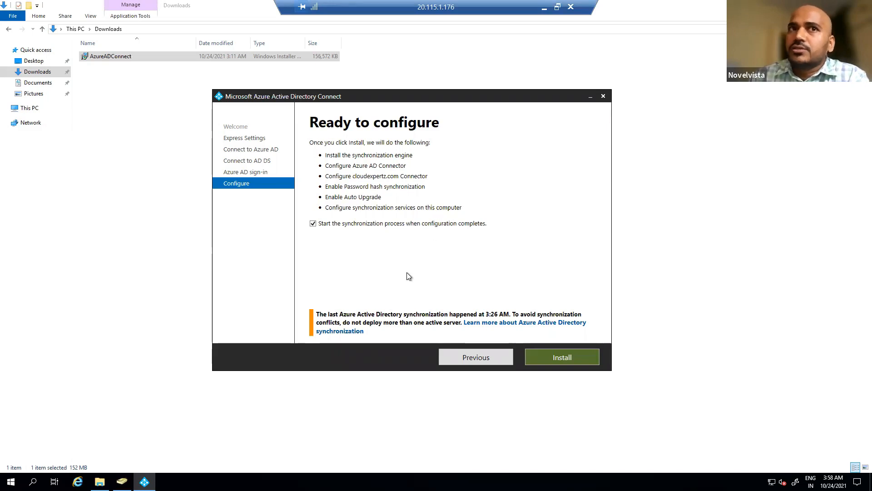
pyautogui.press('Return')
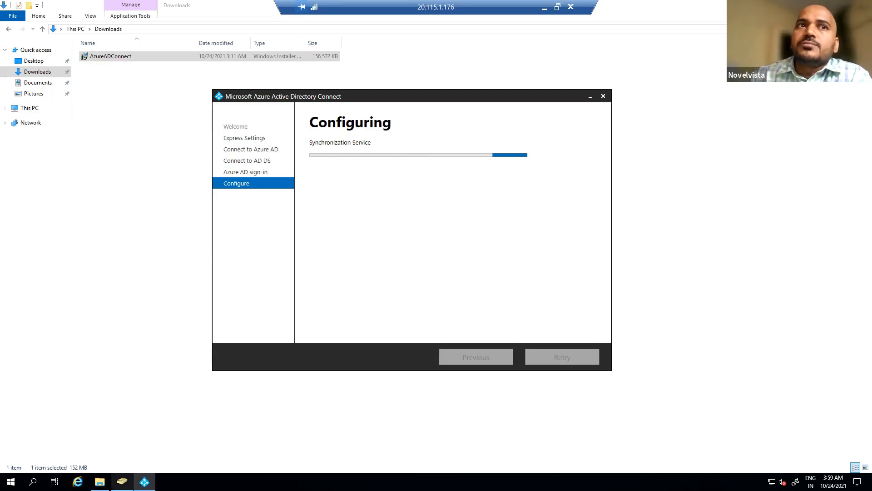
# Step: View the Users container in Active Directory Users and Computers, briefly checking the local browser before returning to the remote session
pyautogui.click(121, 482)
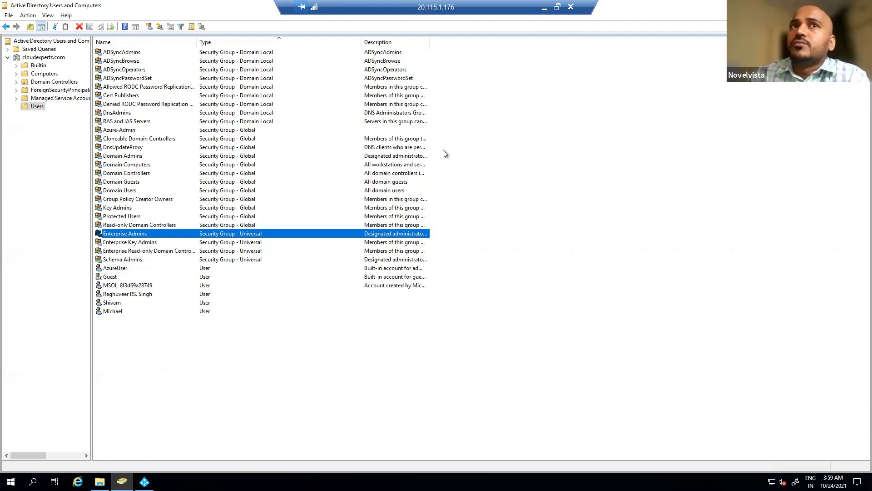
pyautogui.click(544, 8)
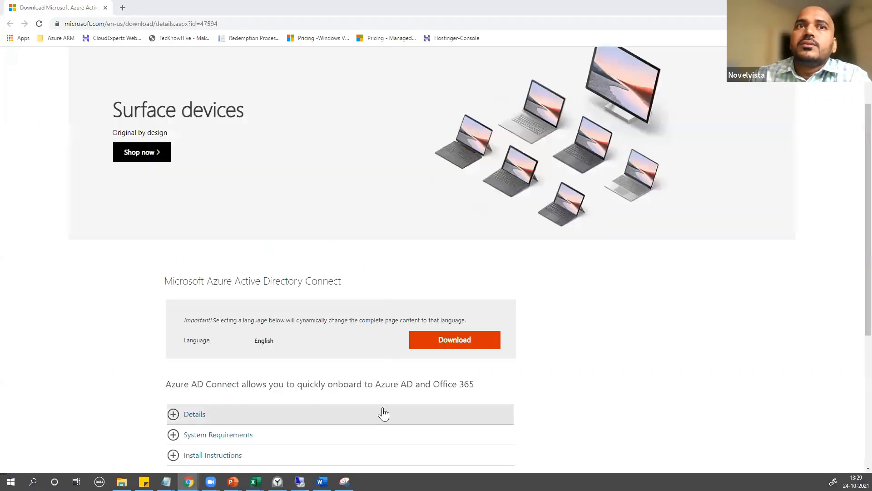
pyautogui.click(299, 482)
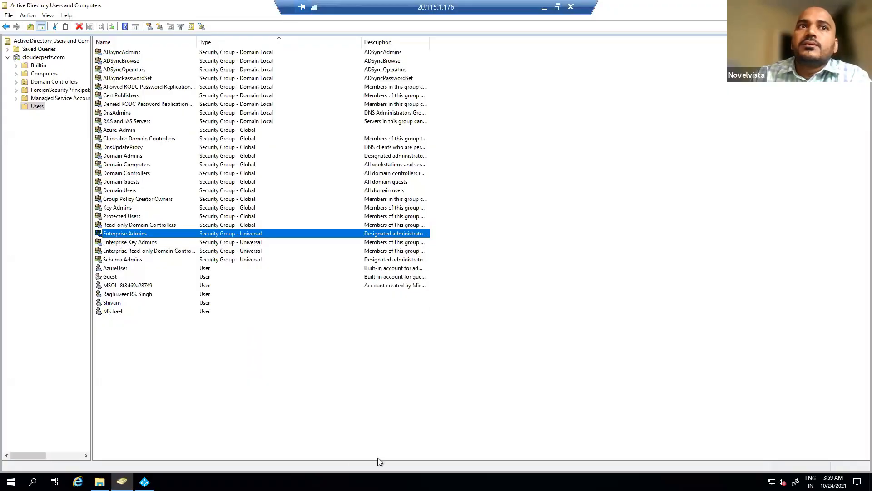
# Step: Exit the Azure AD Connect wizard once configuration completes and go to the Azure portal's home page in the local browser
pyautogui.click(145, 482)
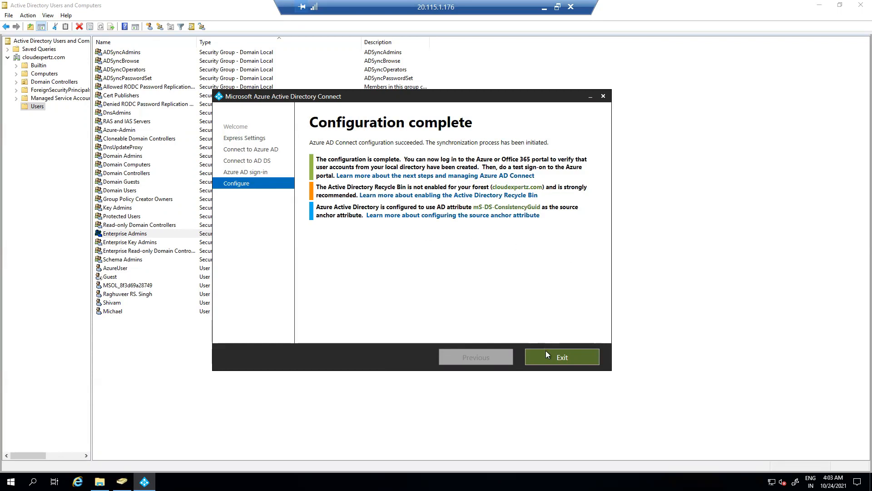
pyautogui.click(562, 358)
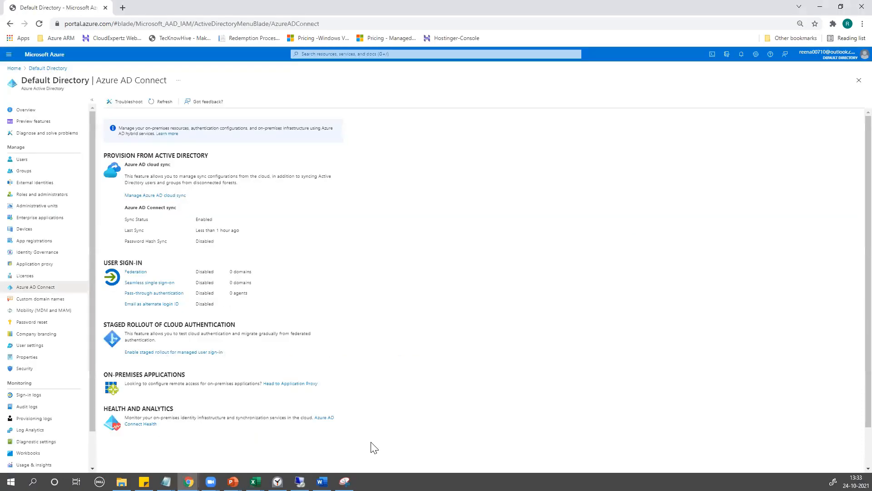
pyautogui.click(14, 68)
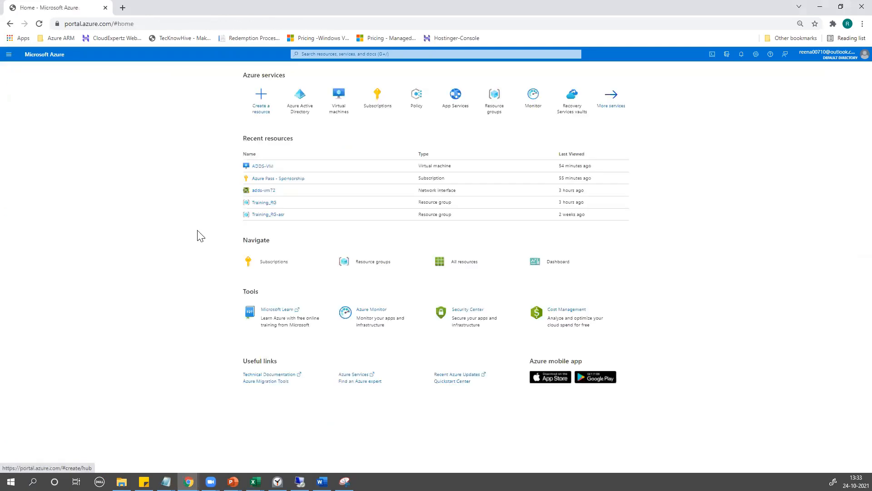
# Step: Open the Azure Active Directory overview in the portal at 110% page zoom and reload the page
pyautogui.hotkey('ctrl', '+')
pyautogui.hotkey('ctrl', '+')
pyautogui.hotkey('ctrl', '+')
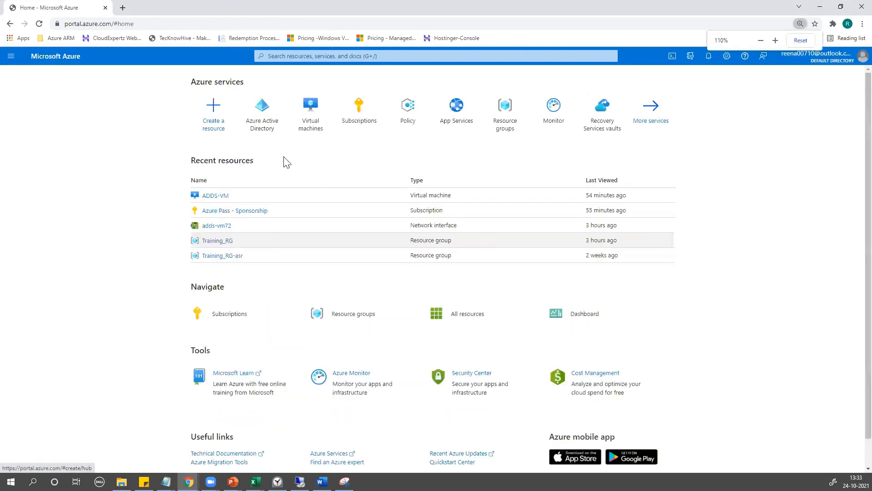
pyautogui.click(251, 124)
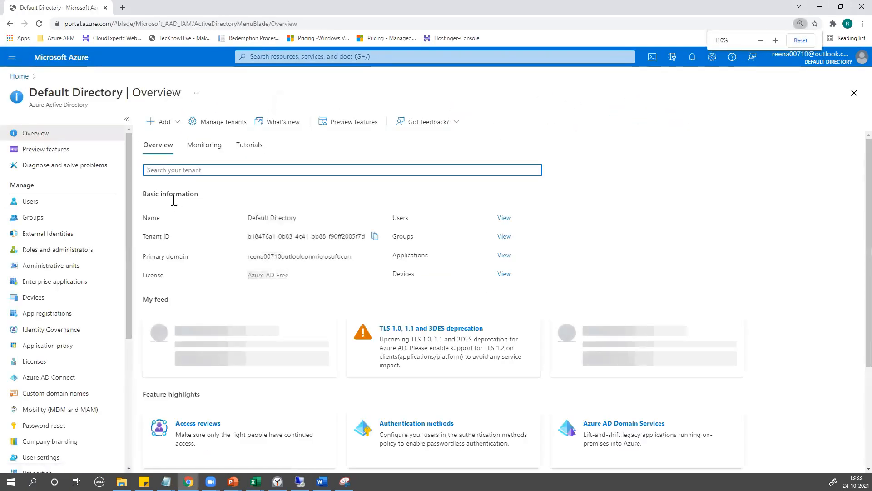
pyautogui.click(40, 24)
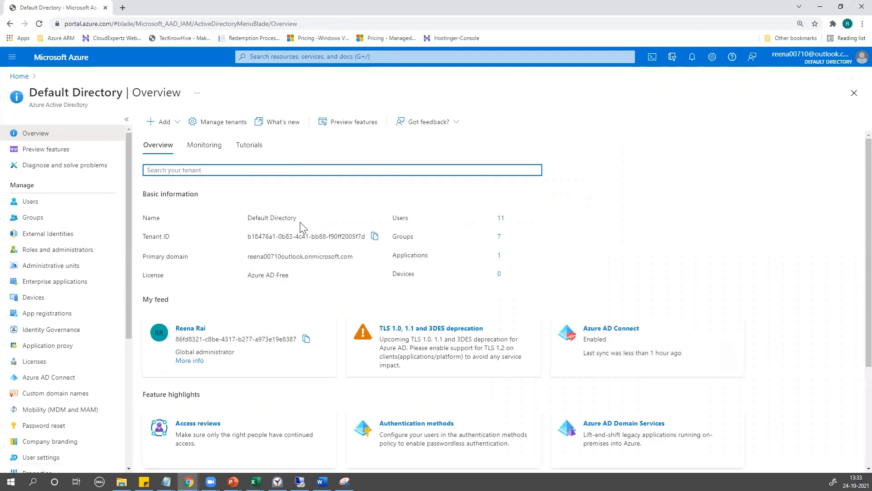
# Step: Check the Azure AD Connect card on the directory overview and list all users sorted by user principal name
pyautogui.scroll(-3, 300, 227)
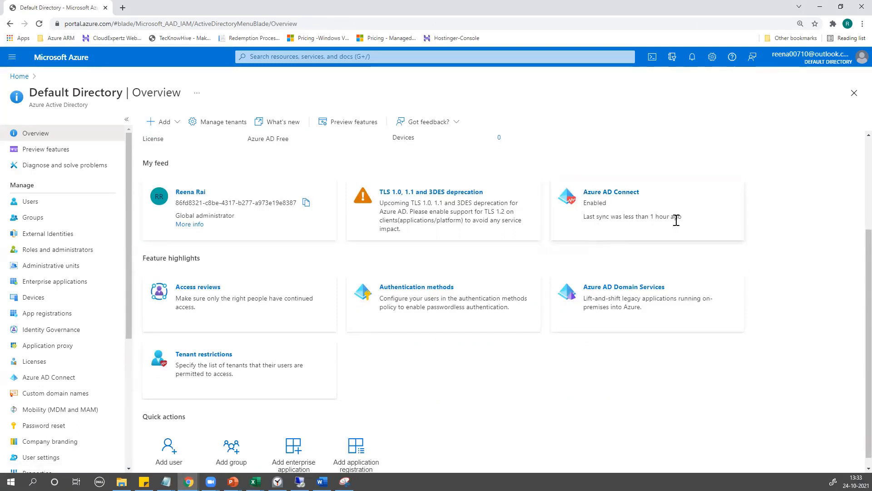
pyautogui.scroll(3, 673, 218)
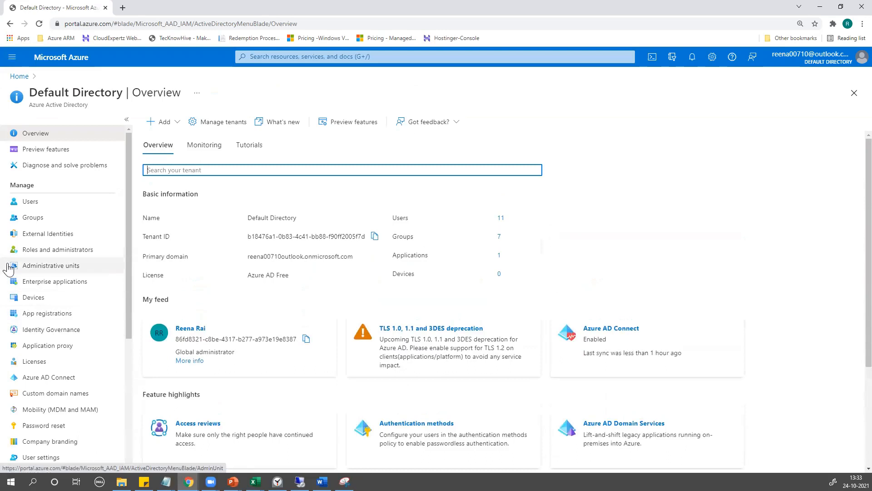
pyautogui.click(30, 201)
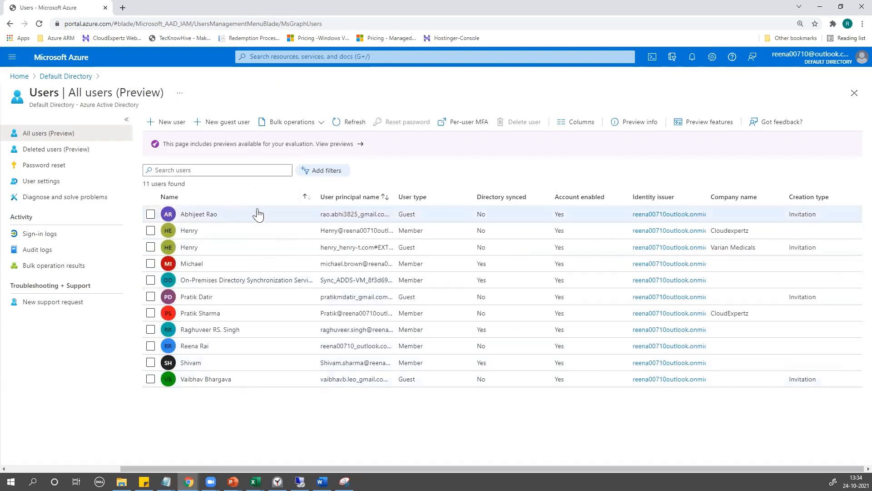
pyautogui.click(323, 199)
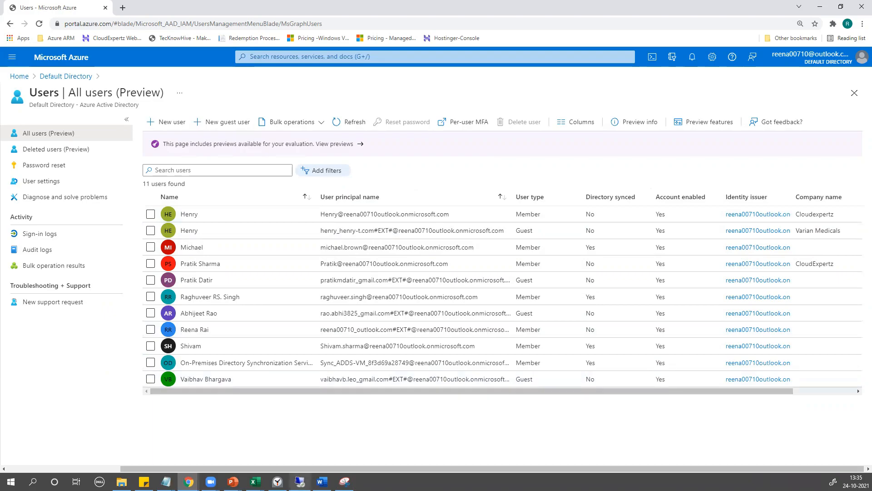
# Step: Switch to the remote domain controller, open the Services console maximized and widen the service name column
pyautogui.click(300, 481)
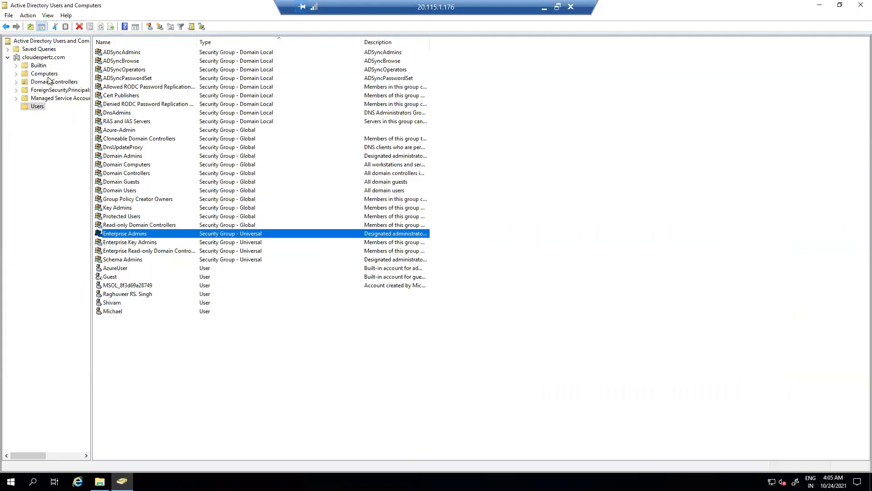
pyautogui.click(11, 481)
pyautogui.write('service')
pyautogui.click(66, 225)
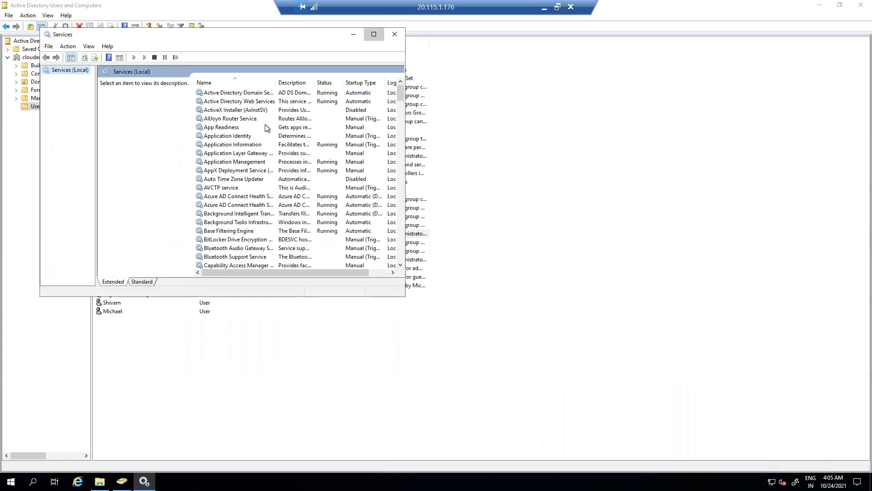
pyautogui.click(375, 35)
pyautogui.moveTo(412, 77); pyautogui.dragTo(411, 77)
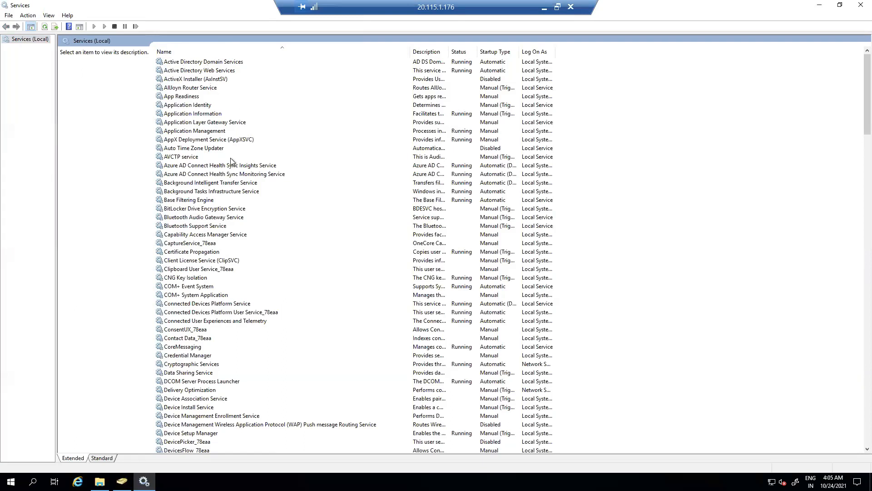
# Step: Find the Microsoft Azure AD Sync service and check its status, startup type and log-on account
pyautogui.scroll(-3, 230, 156)
pyautogui.scroll(-3, 230, 159)
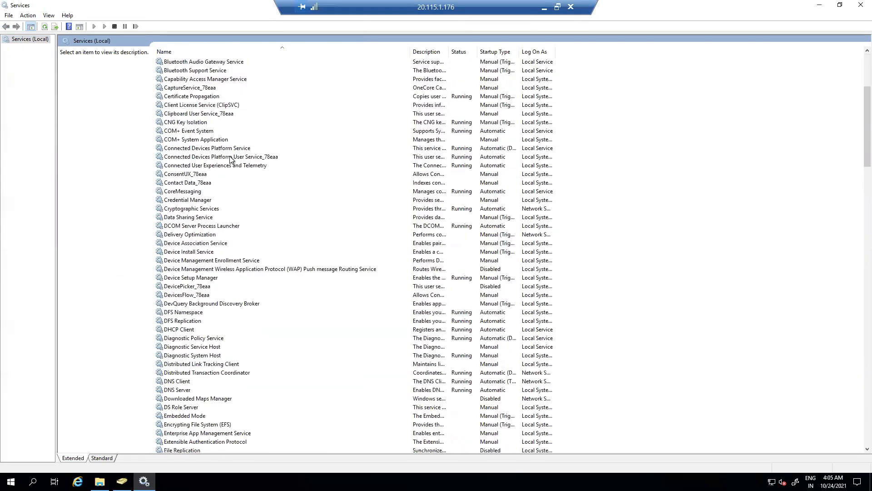
pyautogui.scroll(-14, 230, 159)
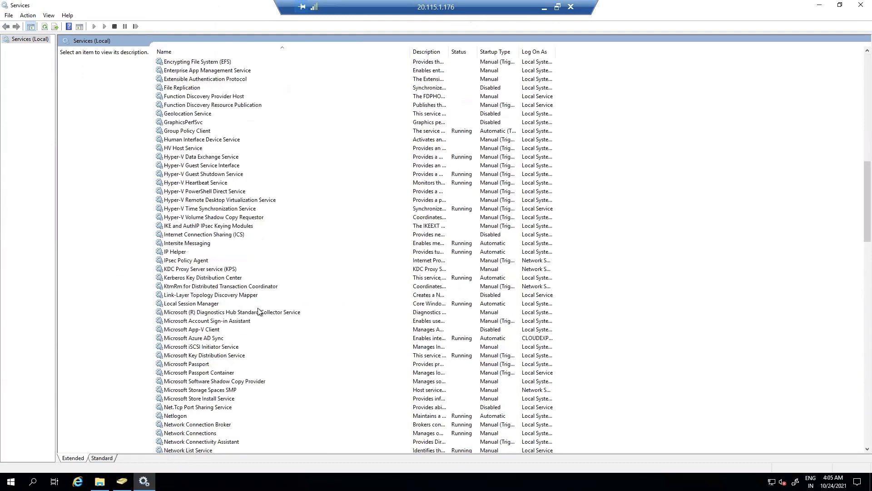
pyautogui.click(191, 339)
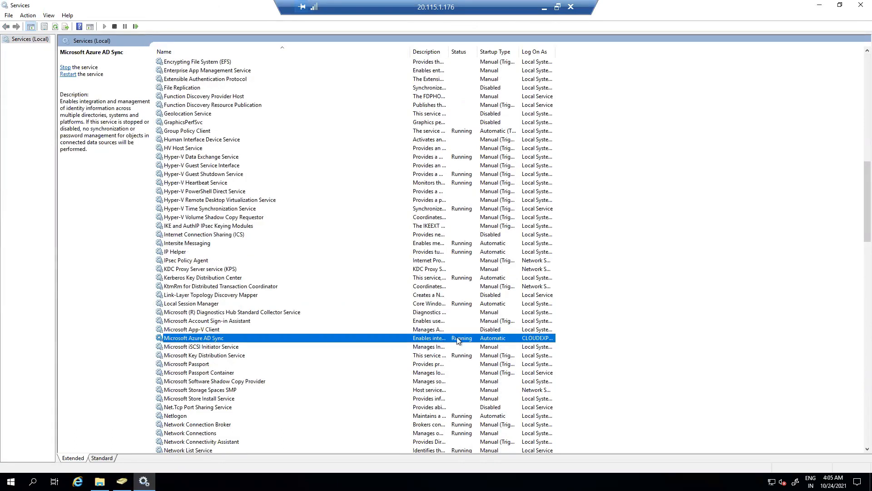
pyautogui.rightClick(380, 341)
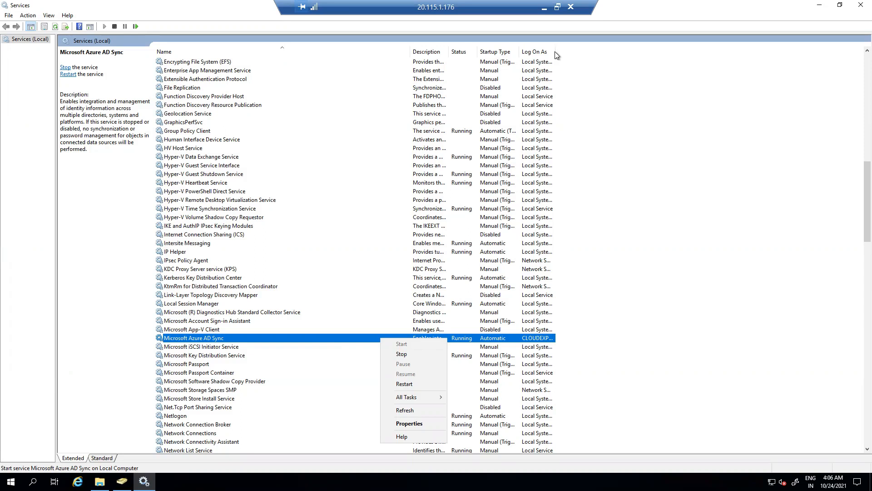
pyautogui.moveTo(556, 51); pyautogui.dragTo(567, 51)
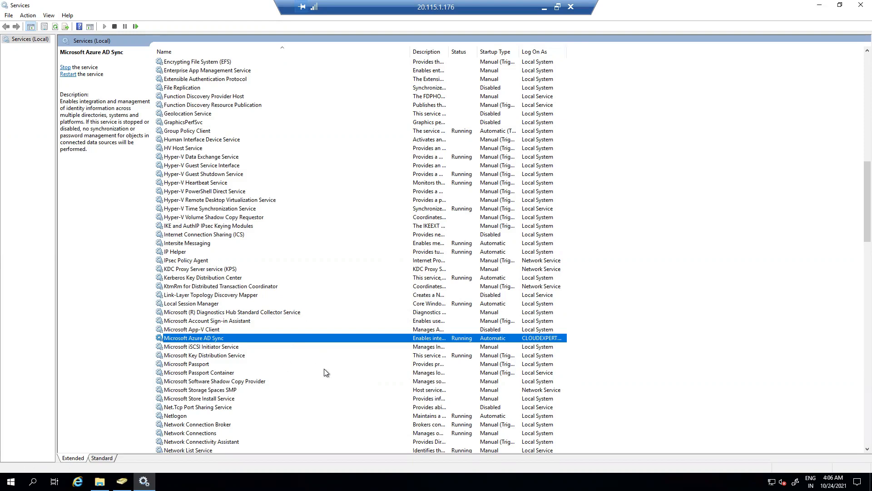
pyautogui.scroll(-2, 327, 373)
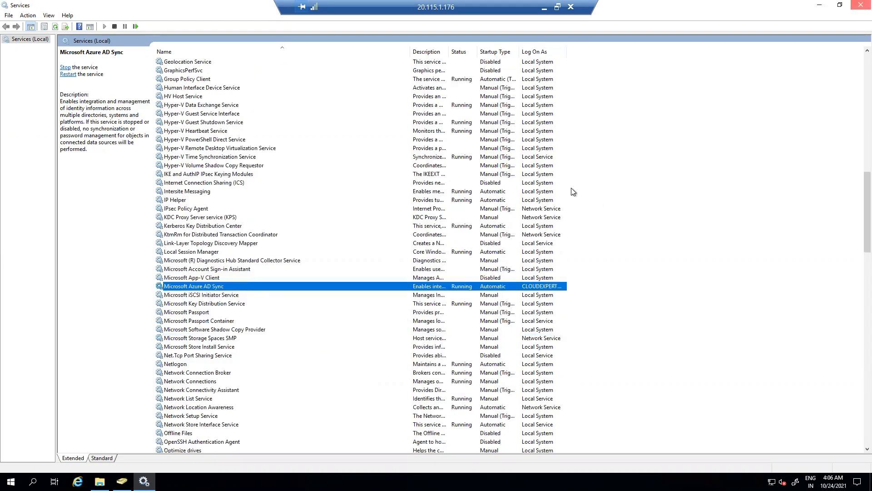
# Step: Close the Services and Active Directory Users and Computers consoles and return to the Azure portal in the local browser
pyautogui.click(861, 4)
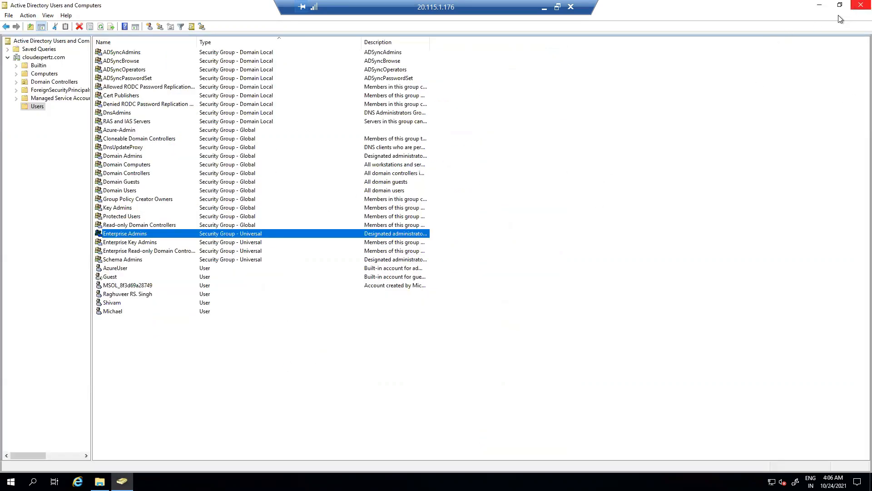
pyautogui.click(858, 6)
pyautogui.click(859, 5)
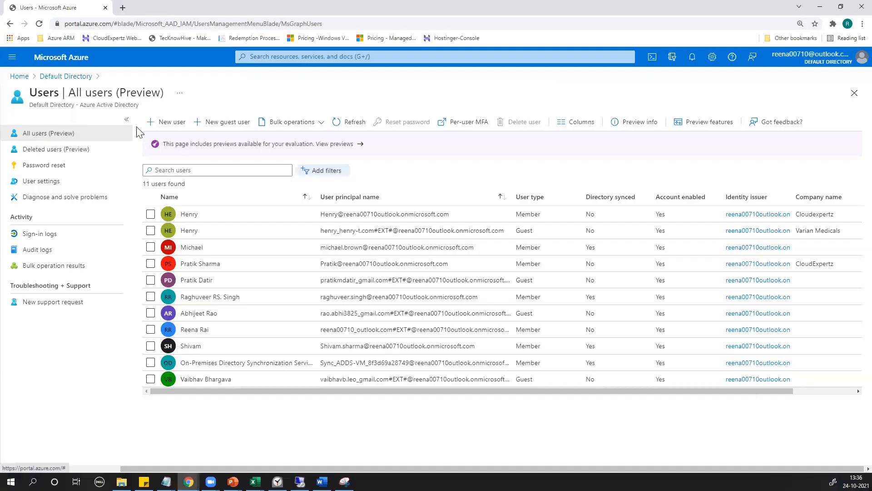
# Step: Open Azure AD Connect from the Default Directory overview and review its sync status, user sign-in and health sections
pyautogui.click(64, 77)
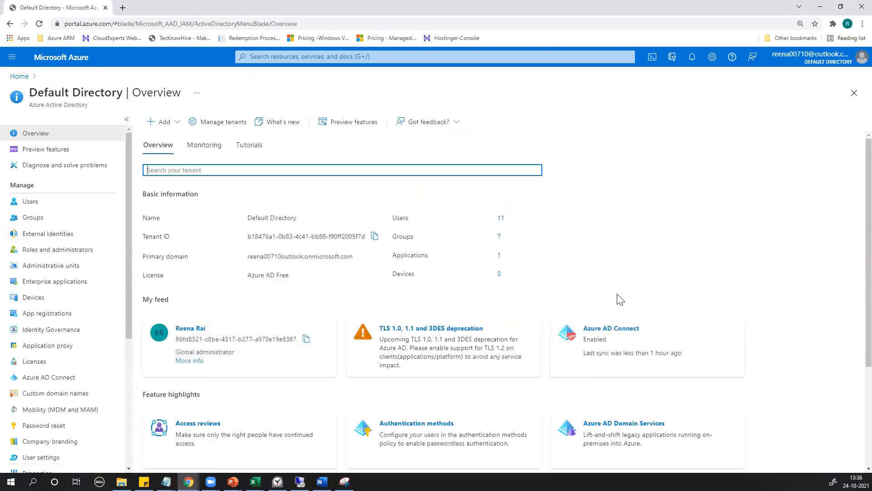
pyautogui.click(609, 333)
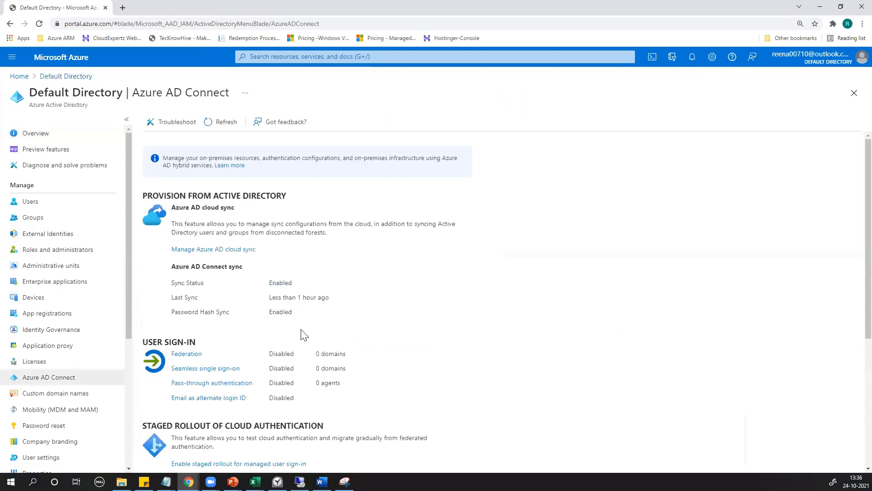
pyautogui.scroll(-2, 275, 323)
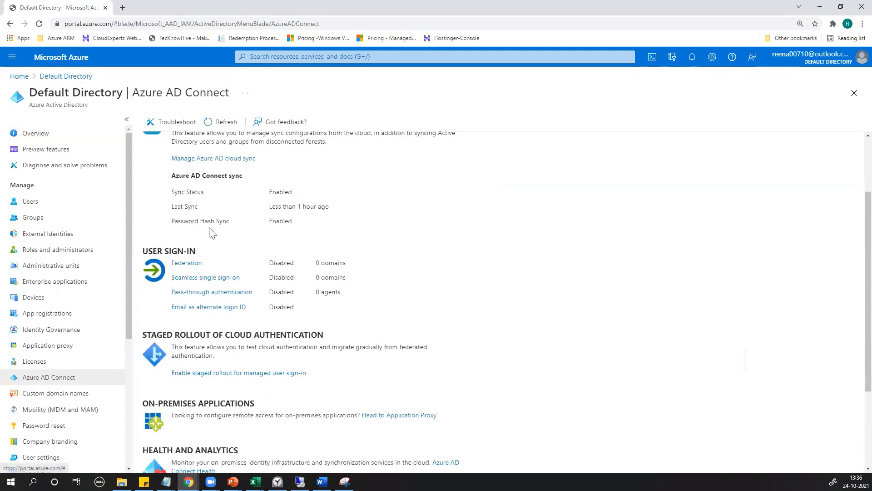
pyautogui.scroll(1, 186, 195)
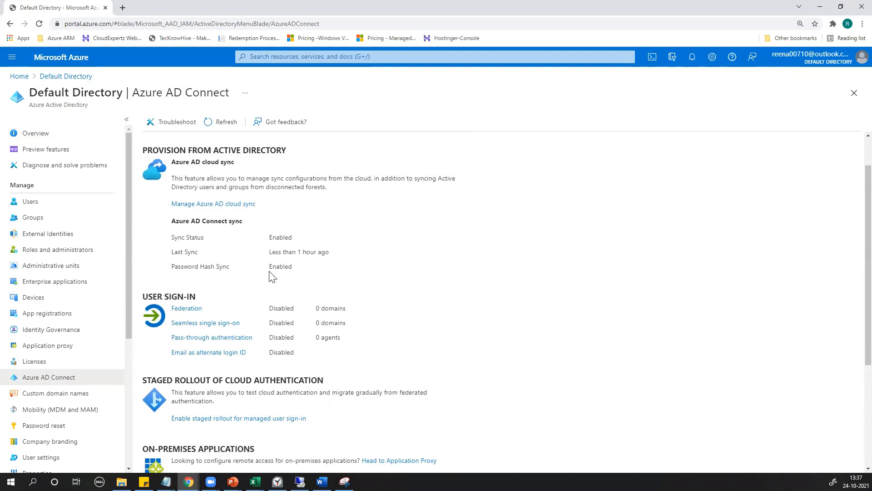
pyautogui.scroll(-4, 302, 311)
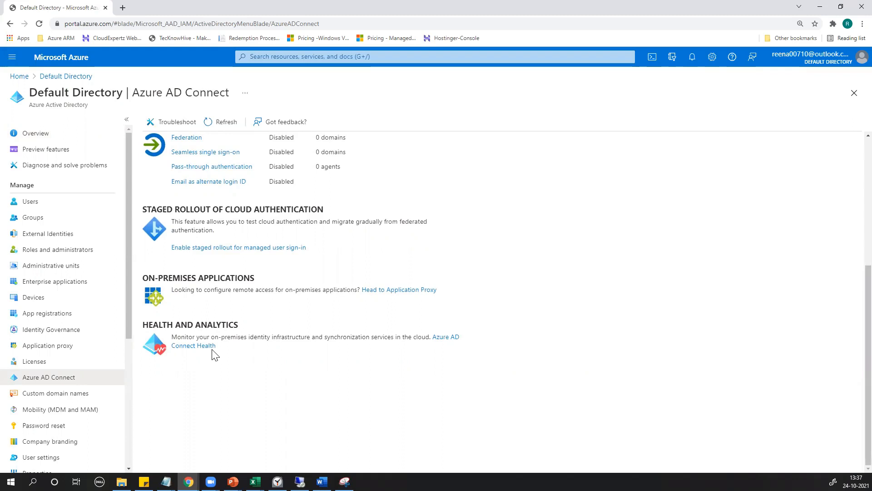
# Step: Review the sync errors, sync services and AD DS services in Azure AD Connect Health, and return to the Azure AD Connect page
pyautogui.click(190, 348)
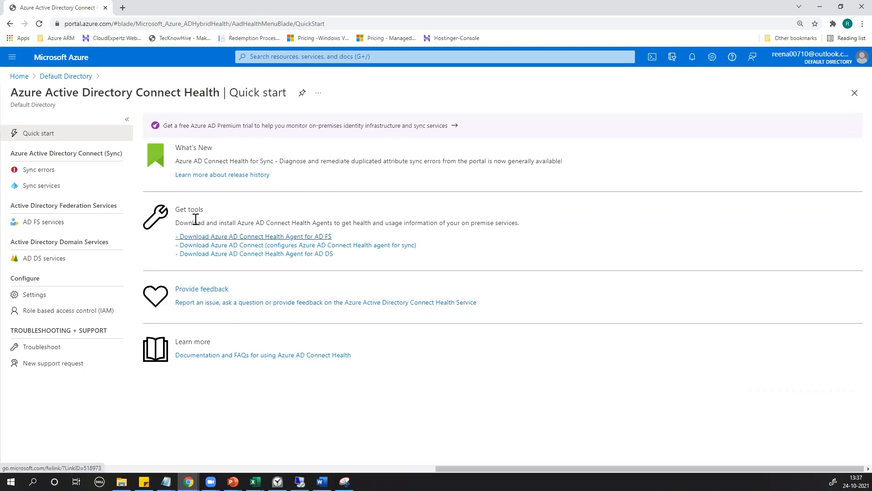
pyautogui.click(39, 174)
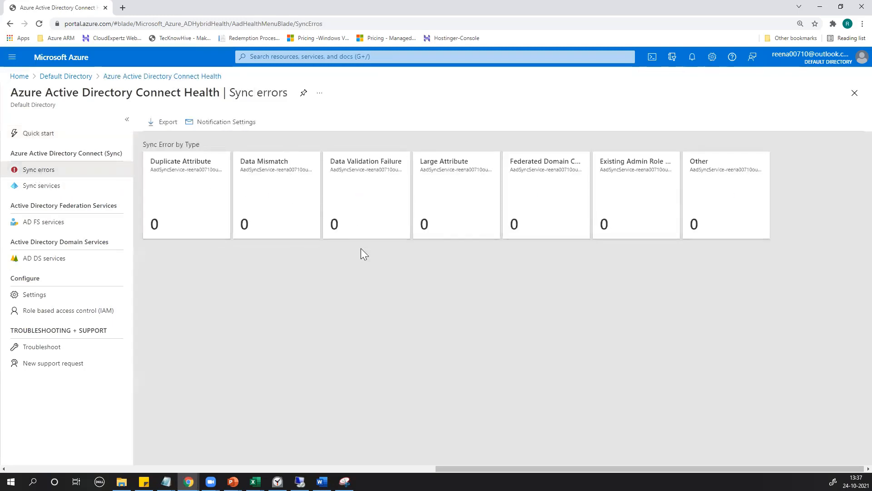
pyautogui.click(48, 186)
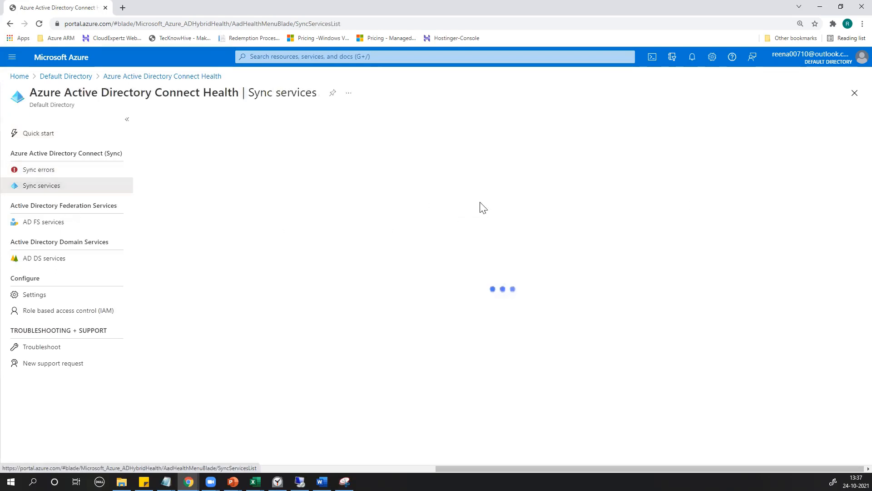
pyautogui.click(39, 171)
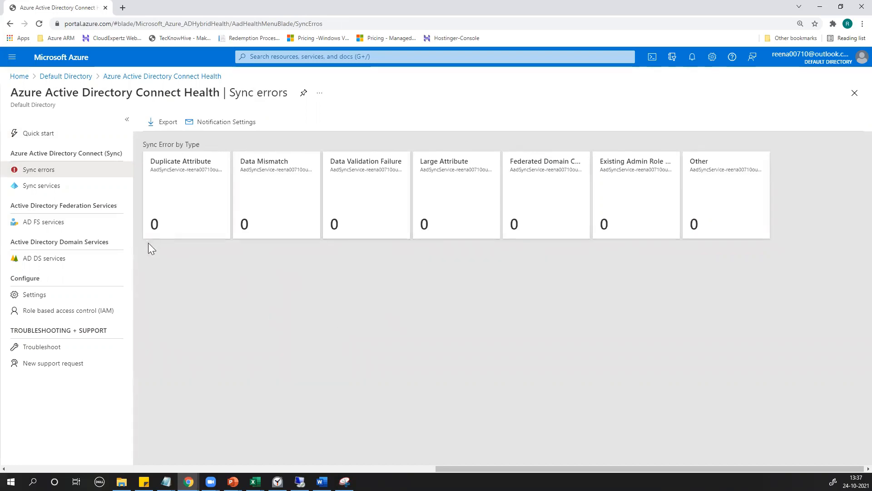
pyautogui.click(47, 258)
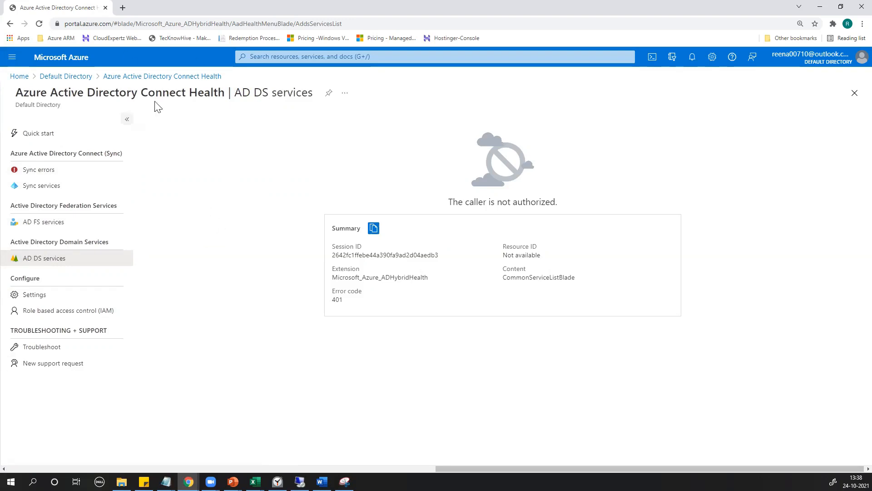
pyautogui.click(63, 77)
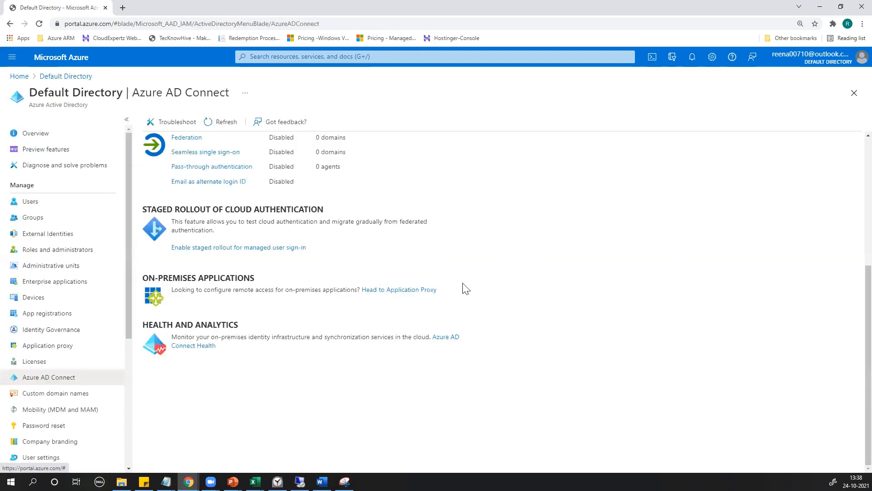
pyautogui.scroll(10, 463, 288)
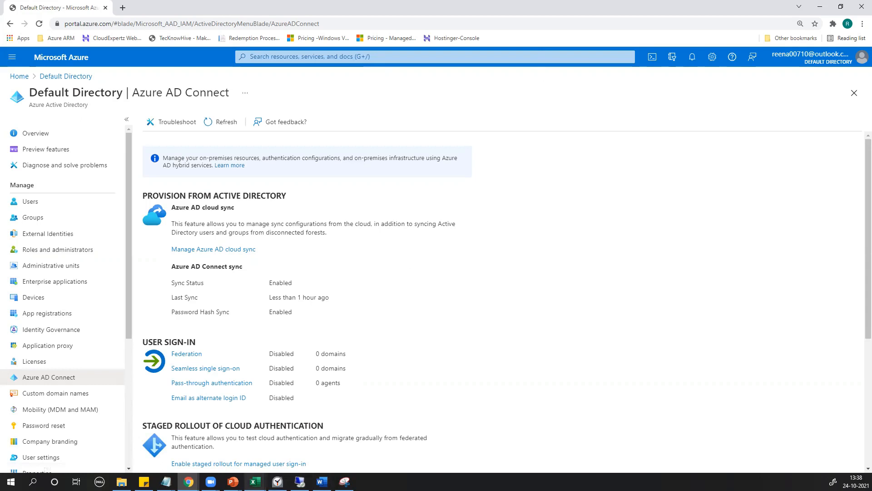
# Step: Switch to the Notepad notes on AD Connect prerequisites and add a separator line of equals signs below "AD Connect Sofware"
pyautogui.click(166, 482)
pyautogui.click(246, 447)
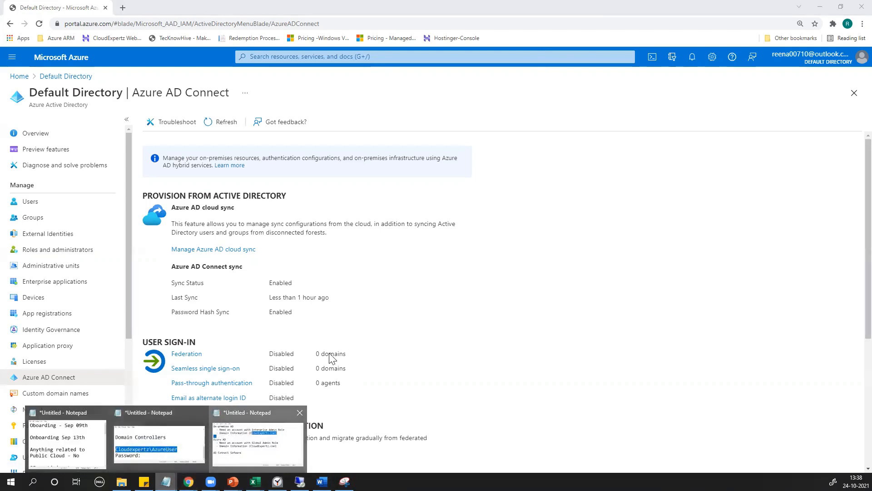
pyautogui.click(454, 280)
pyautogui.press('Return')
pyautogui.press('Return')
pyautogui.write('=========================')
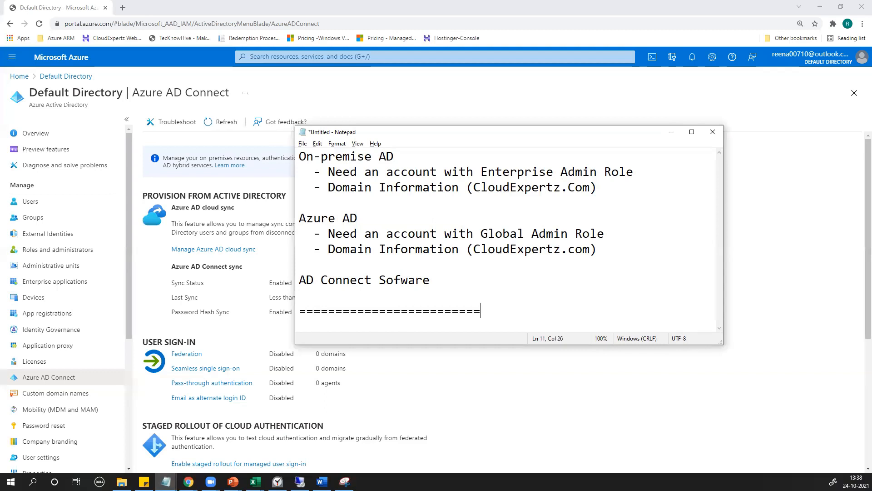
# Step: Add the heading "Role based Access Control (RBAC)" below the separator line in the notes
pyautogui.press('Return')
pyautogui.press('Return')
pyautogui.write('Rol')
pyautogui.write('e back')
pyautogui.press('BackSpace')
pyautogui.press('BackSpace')
pyautogui.write('sed Access Cot')
pyautogui.press('BackSpace')
pyautogui.write('ntrol')
pyautogui.press('Return')
pyautogui.press('Return')
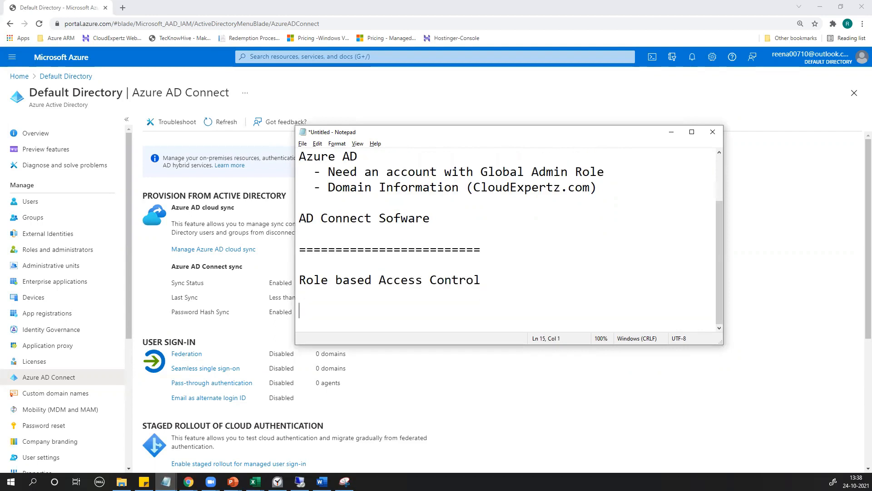
pyautogui.press('BackSpace')
pyautogui.press('BackSpace')
pyautogui.press('BackSpace')
pyautogui.write('l (RBAC)')
pyautogui.press('Return')
pyautogui.press('Return')
pyautogui.click(451, 281)
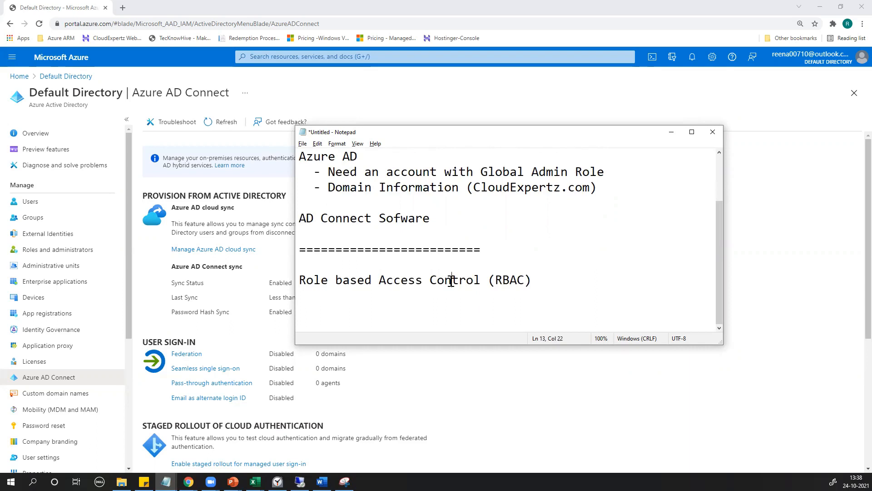
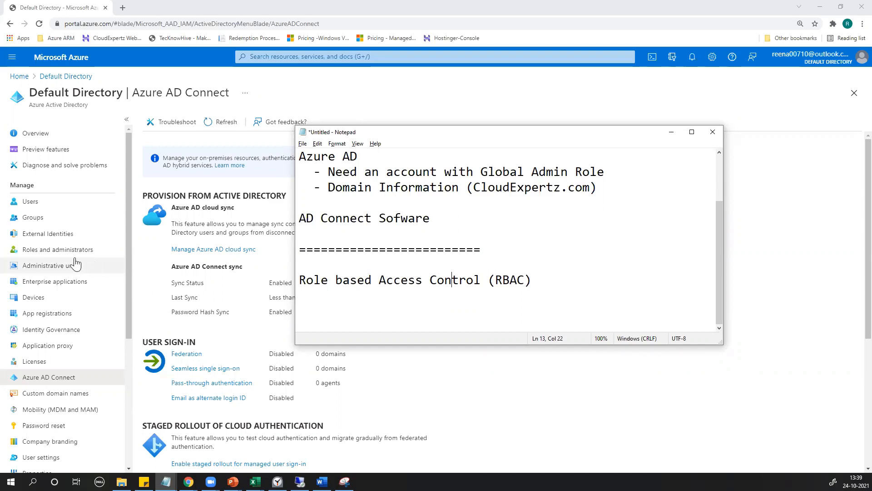
# Step: View the Azure AD administrative roles, and open the roles list in access control (IAM) of the Azure Pass - Sponsorship subscription
pyautogui.click(53, 249)
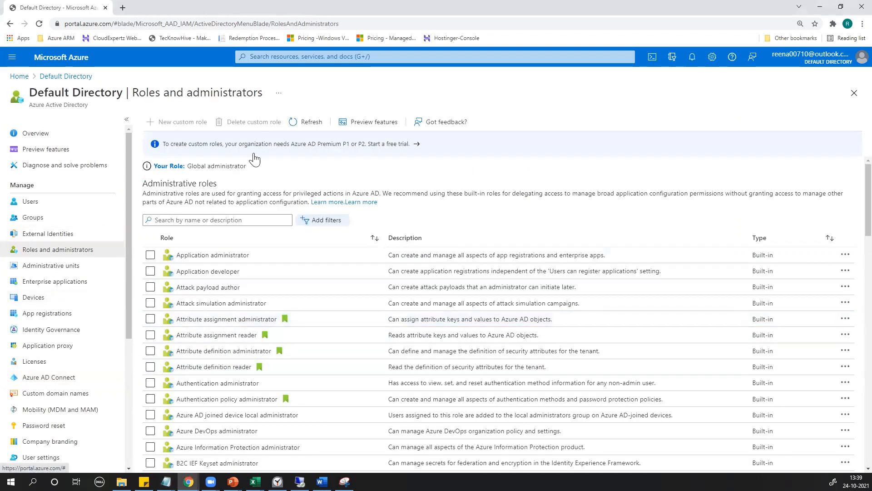
pyautogui.click(373, 56)
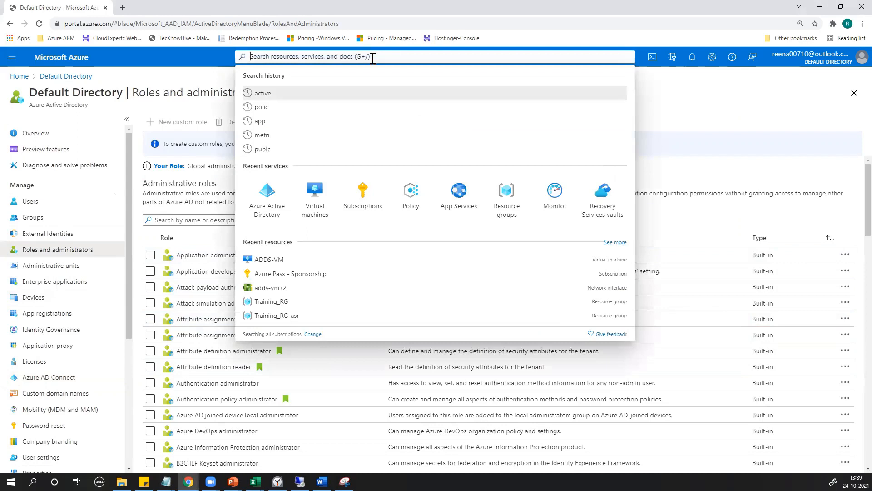
pyautogui.click(361, 204)
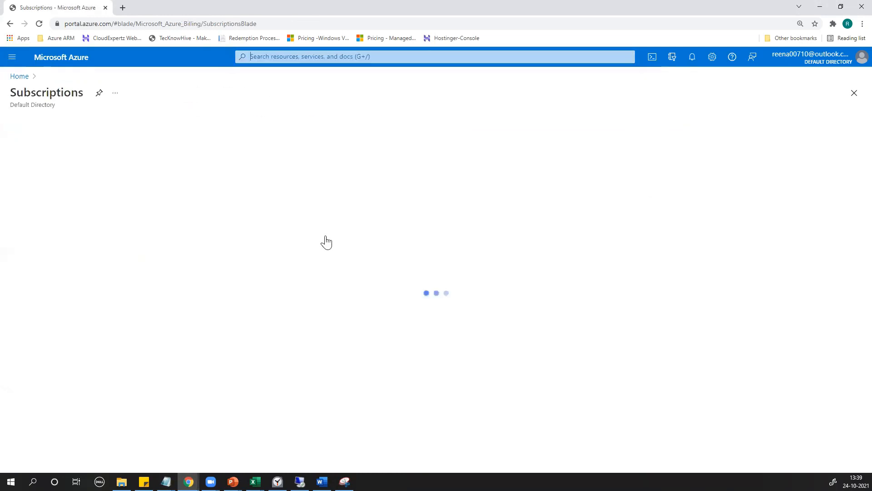
pyautogui.click(88, 246)
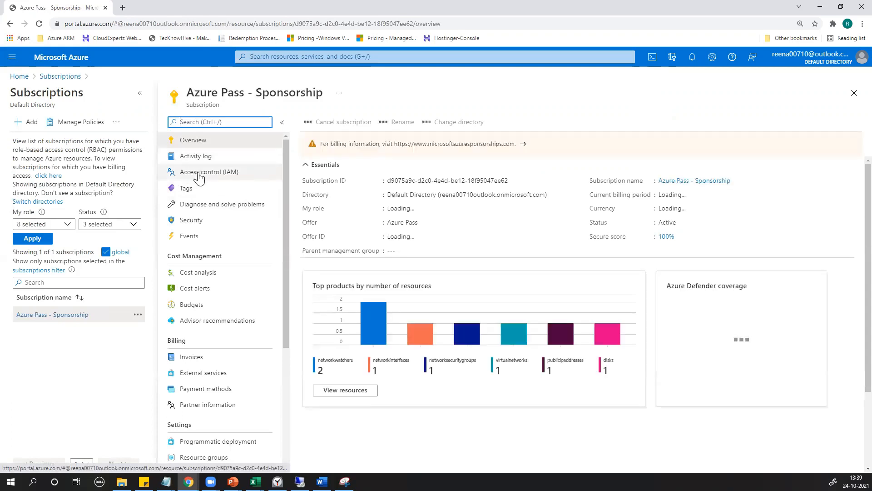
pyautogui.click(200, 177)
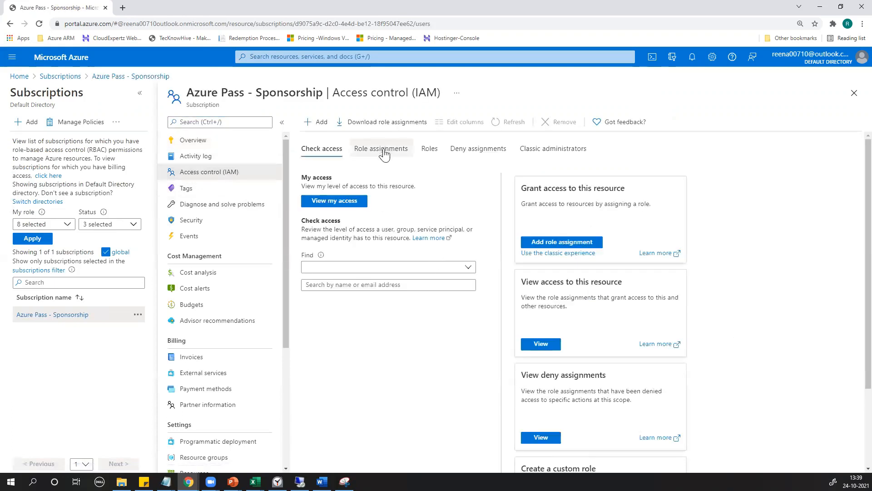
pyautogui.click(430, 151)
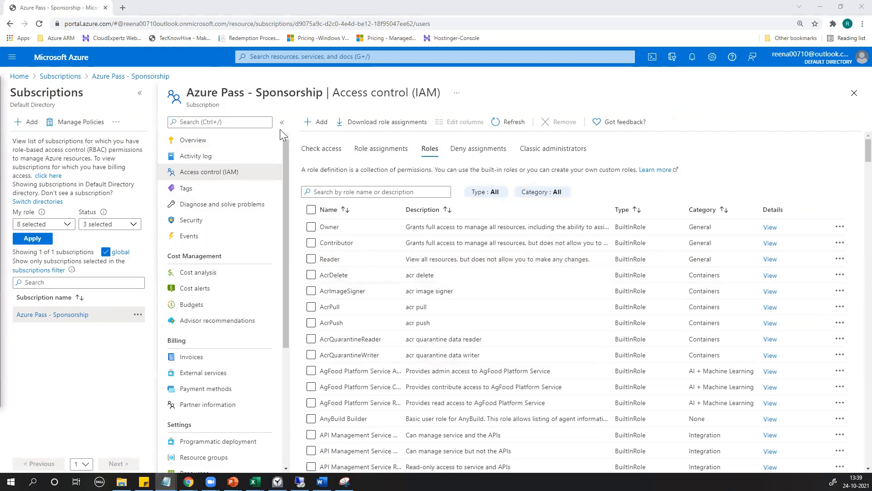
# Step: In a new Notepad note, list the roles Owner, User Access Administrator, Contributor and Reader on separate lines
pyautogui.write('Owe')
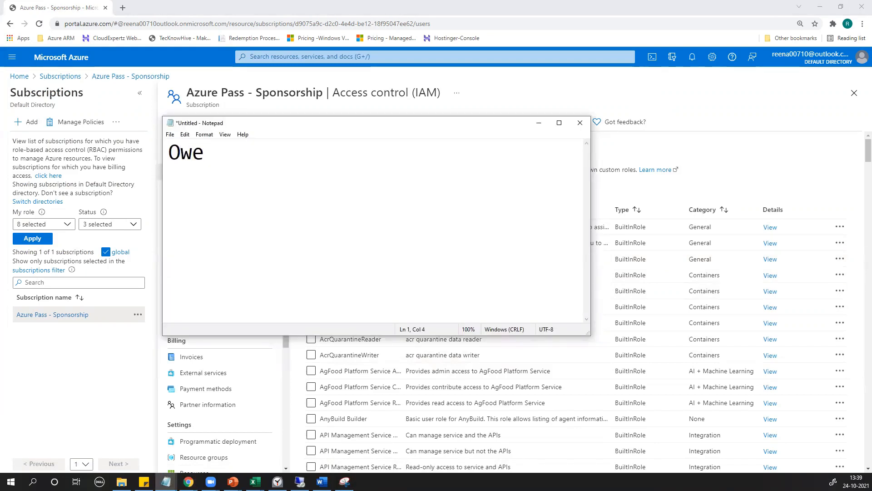
pyautogui.write('ner')
pyautogui.press('Return')
pyautogui.write('User')
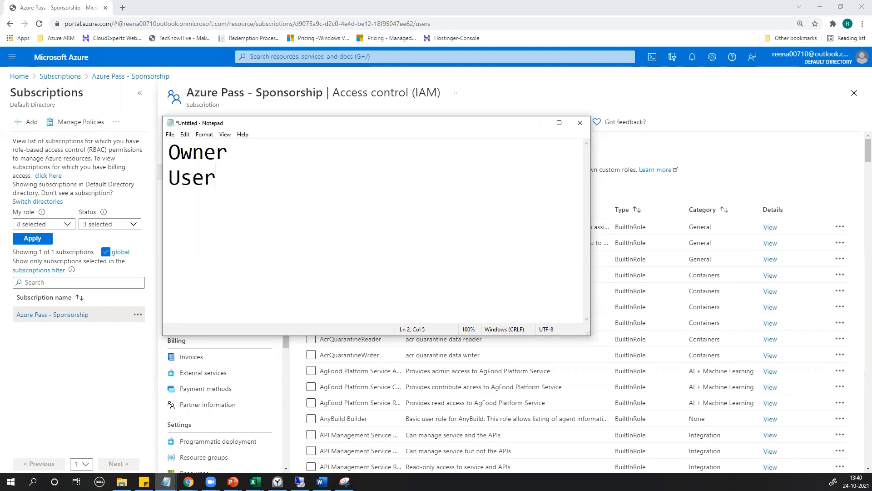
pyautogui.write(' Access Admi')
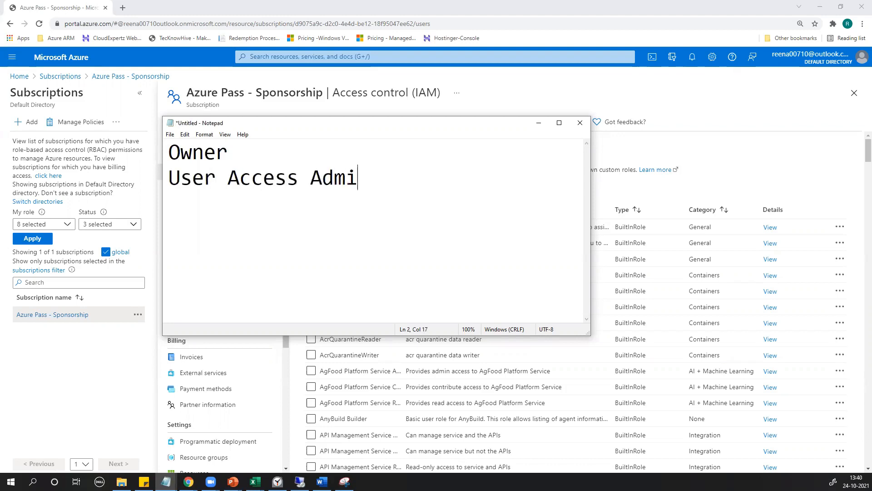
pyautogui.write('nistrator Cont')
pyautogui.press('BackSpace')
pyautogui.write('ntr')
pyautogui.press('BackSpace')
pyautogui.write('i')
pyautogui.press('BackSpace')
pyautogui.write('ributor')
pyautogui.press('Return')
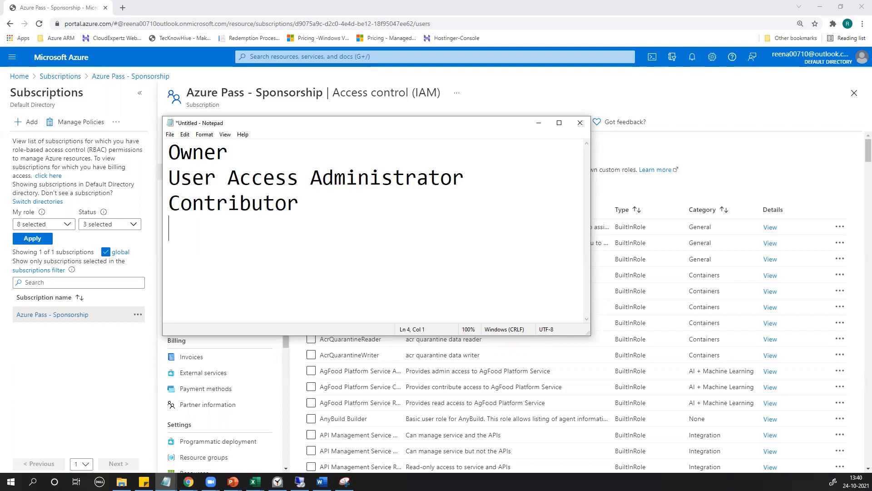
pyautogui.write('Reader ')
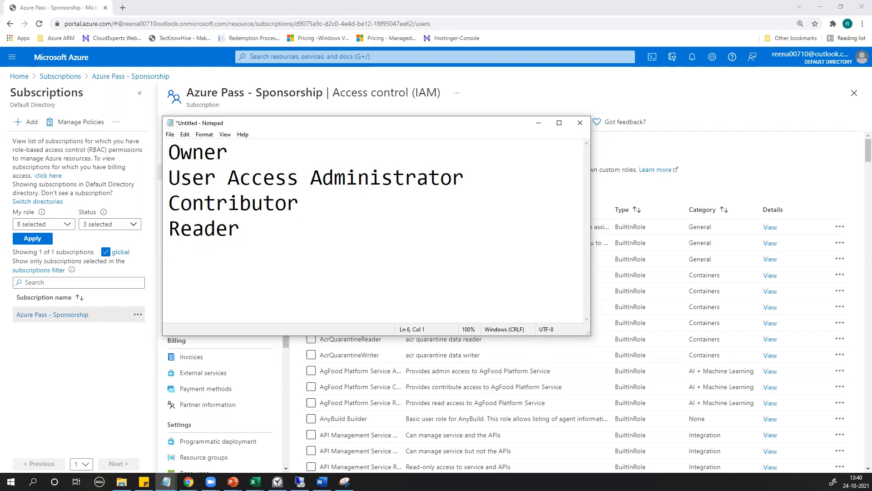
# Step: Below the role list, add the line "Service Specific Roles - Compute, Network, Storage, Security, Storage Account, etc."
pyautogui.write('Service S')
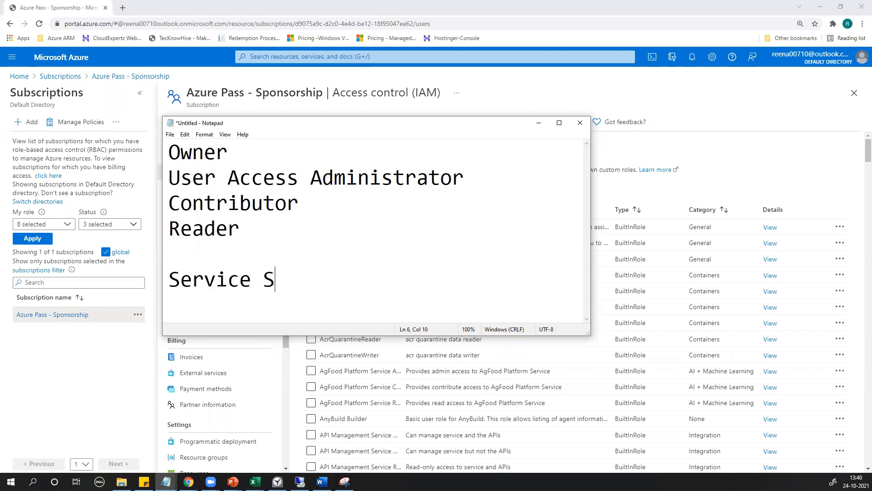
pyautogui.write('pecific Roles ')
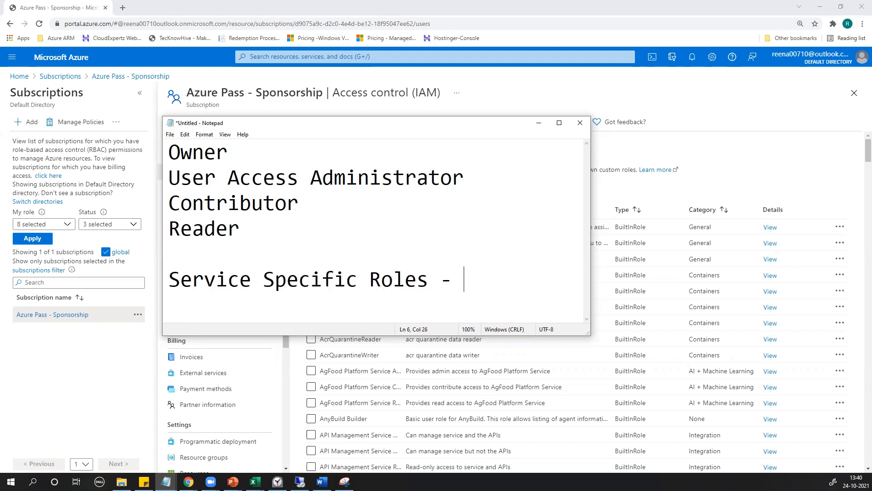
pyautogui.write('- Compu')
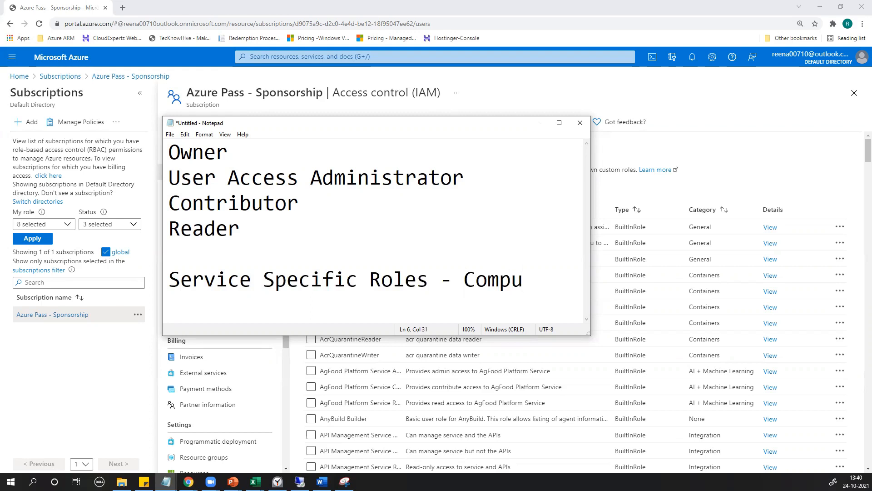
pyautogui.write('te, Network,')
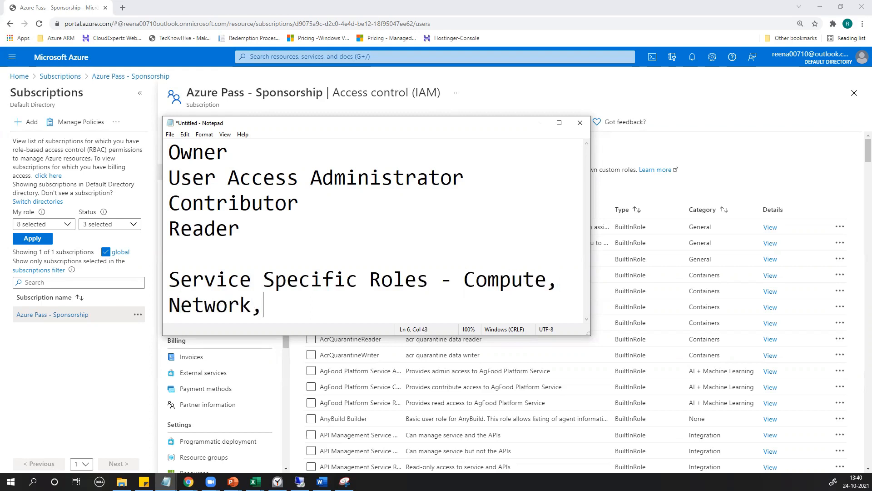
pyautogui.write(' Storage, N')
pyautogui.press('BackSpace')
pyautogui.write('Security, ')
pyautogui.write('Co')
pyautogui.press('BackSpace')
pyautogui.press('BackSpace')
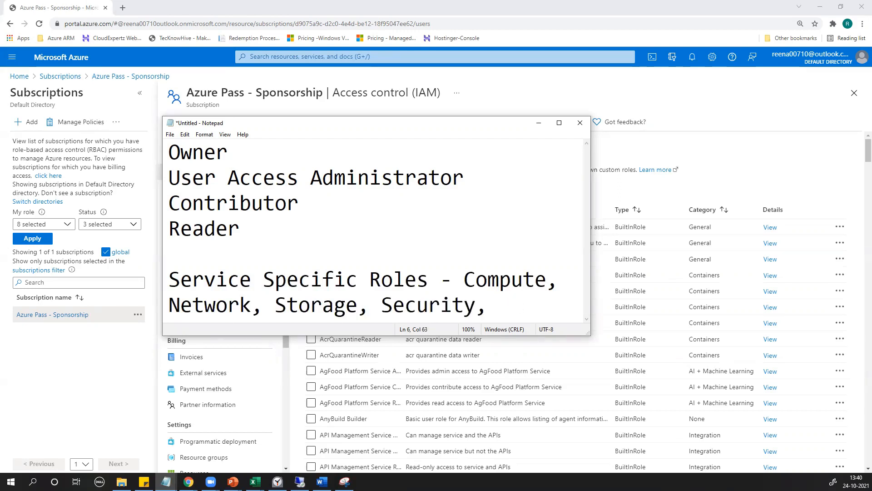
pyautogui.write('Storage ')
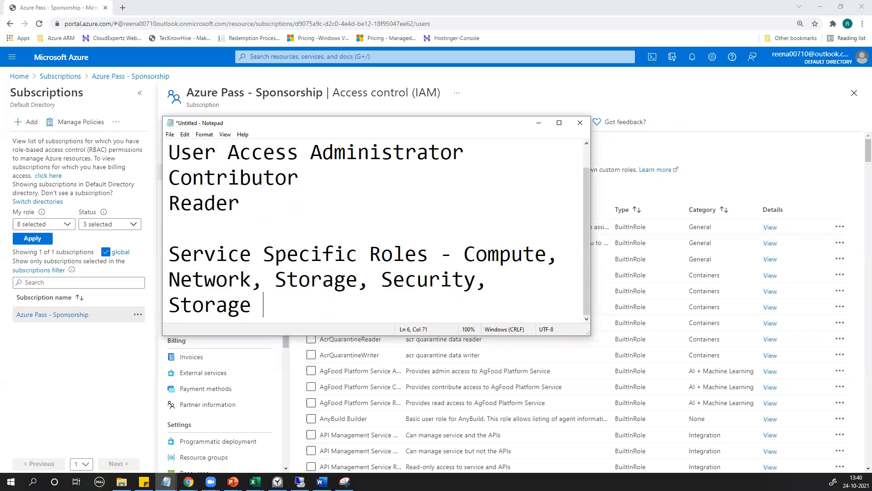
pyautogui.write('Account, etc.')
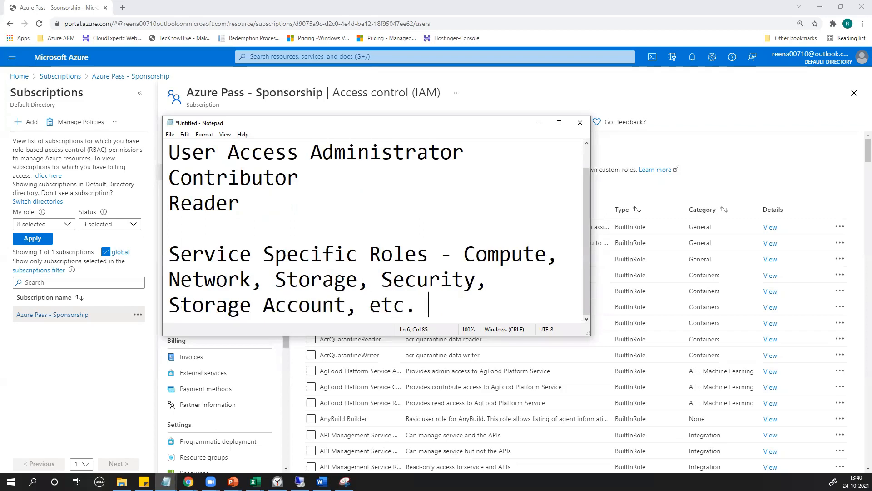
pyautogui.press('Return')
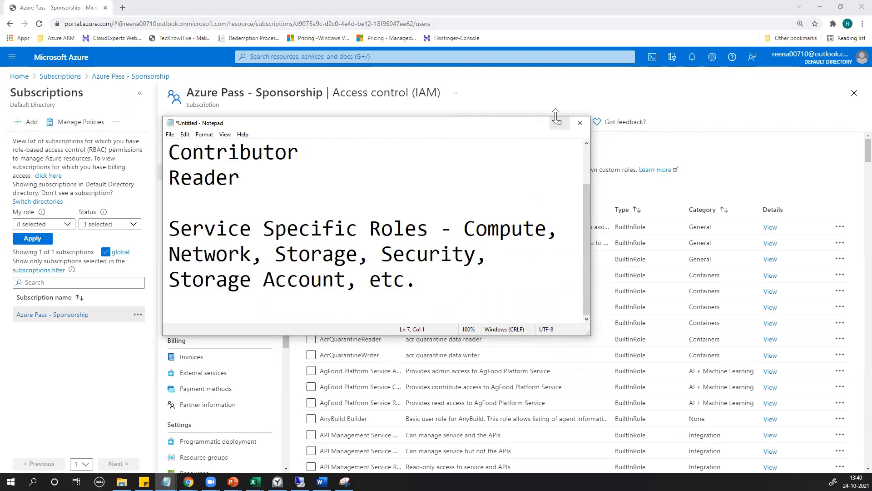
# Step: Return to the Azure portal, read the Owner role's description on managing resources and assigning roles, and check the signed-in account
pyautogui.click(538, 123)
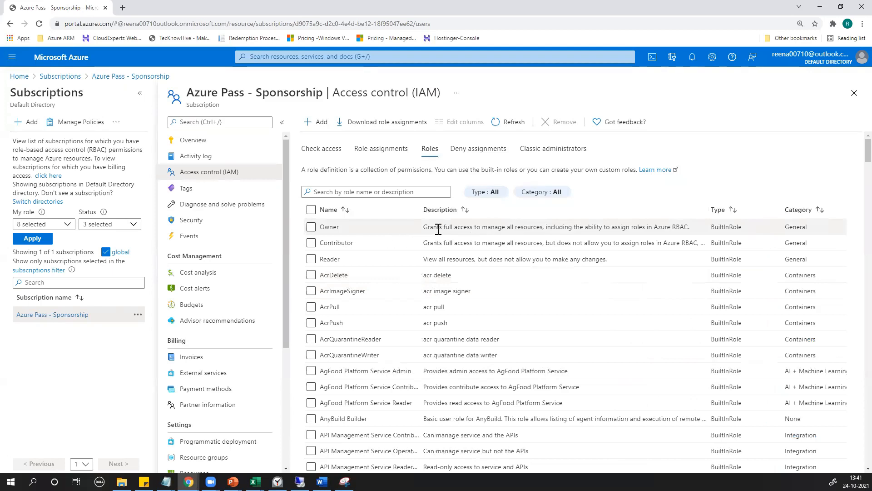
pyautogui.moveTo(483, 227); pyautogui.dragTo(542, 227)
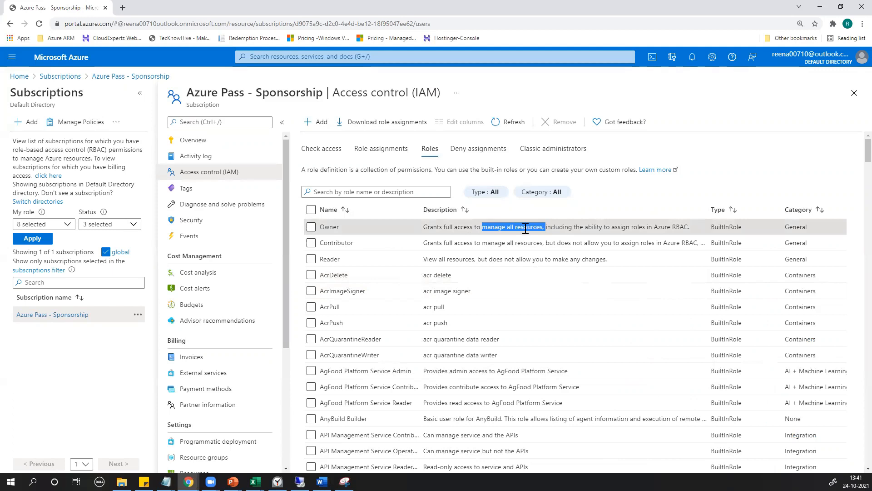
pyautogui.moveTo(555, 227); pyautogui.dragTo(693, 231)
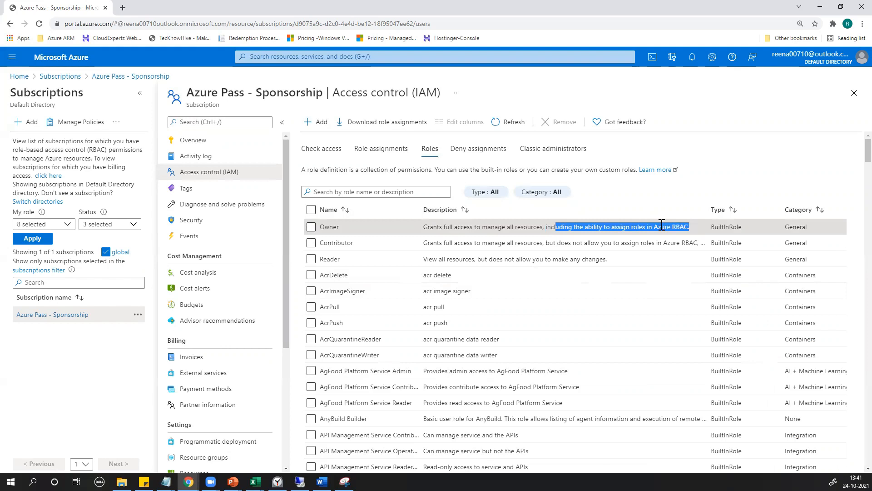
pyautogui.click(820, 66)
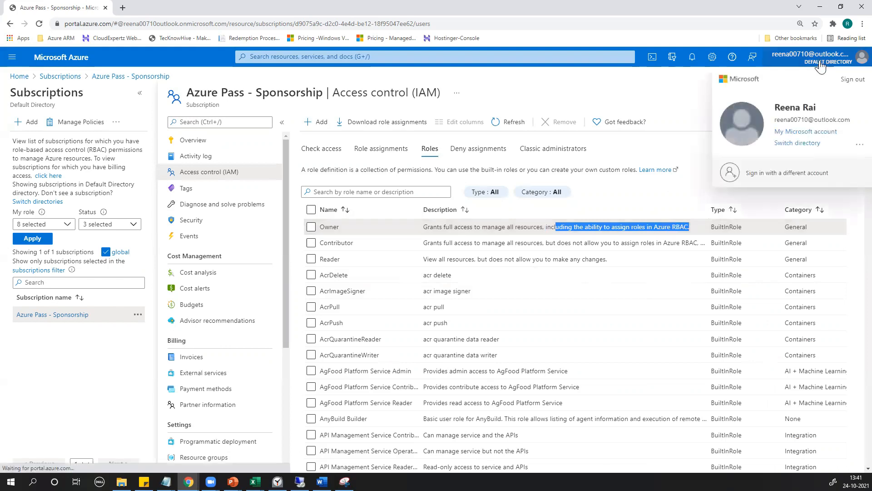
pyautogui.click(342, 187)
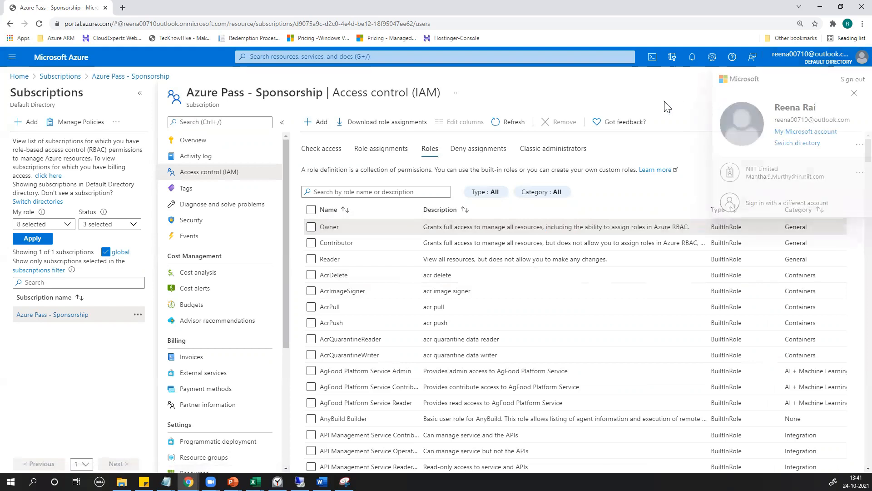
# Step: Review the subscription's role assignments and start adding a new one with the Owner role
pyautogui.click(366, 152)
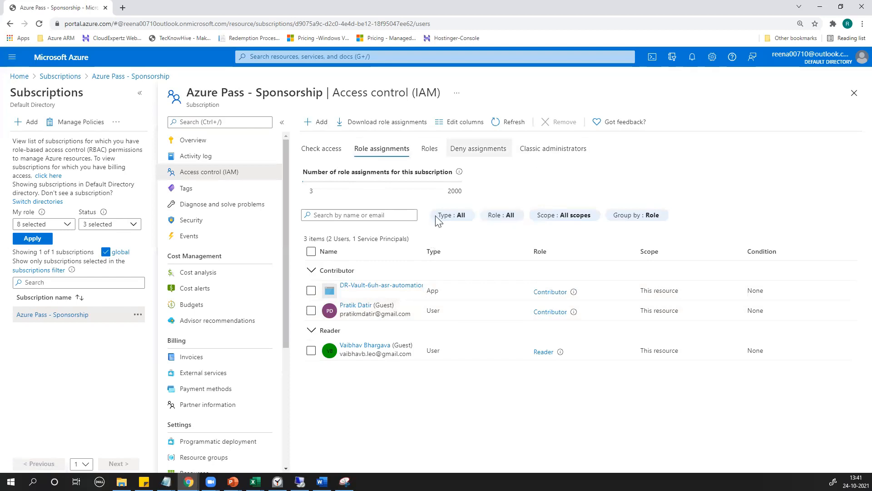
pyautogui.click(316, 125)
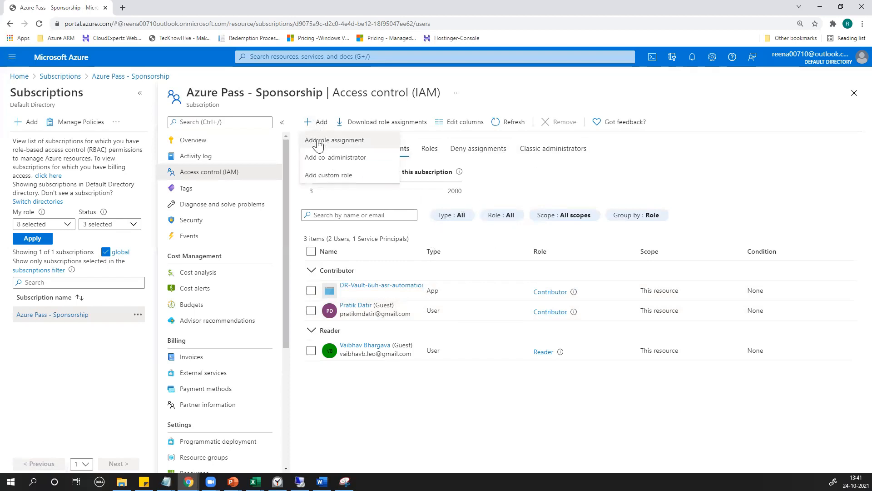
pyautogui.click(318, 141)
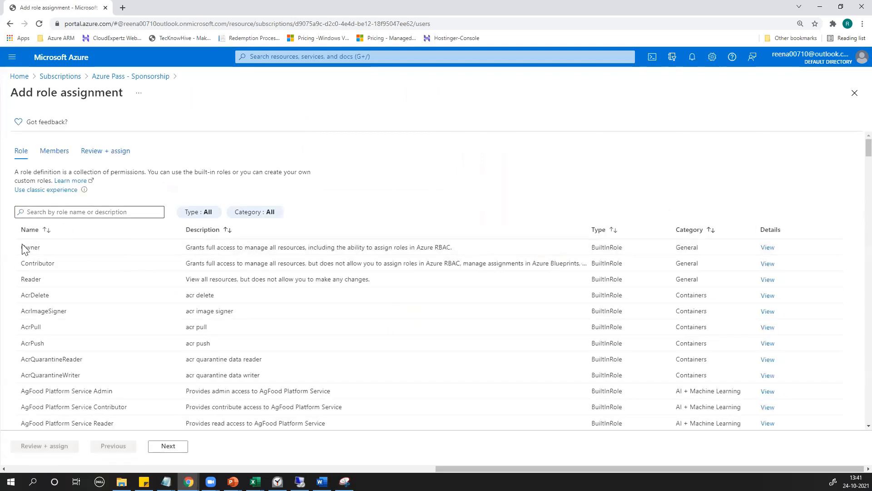
pyautogui.click(23, 251)
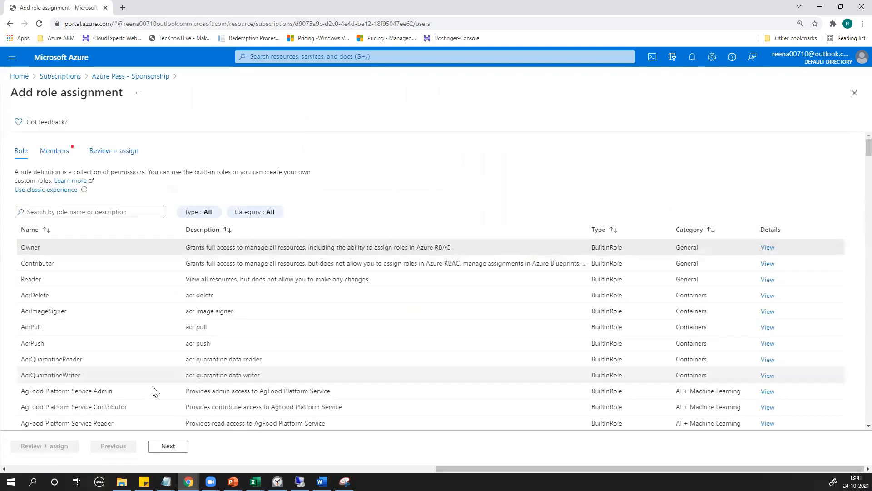
pyautogui.click(168, 445)
# Step: Browse the directory members and add the user with initials MI as the member of the Owner role assignment
pyautogui.click(135, 232)
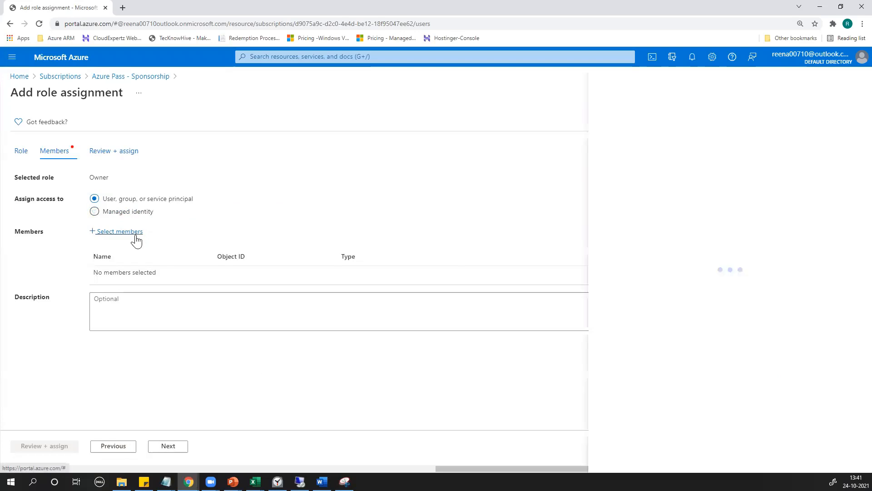
pyautogui.scroll(-2, 722, 225)
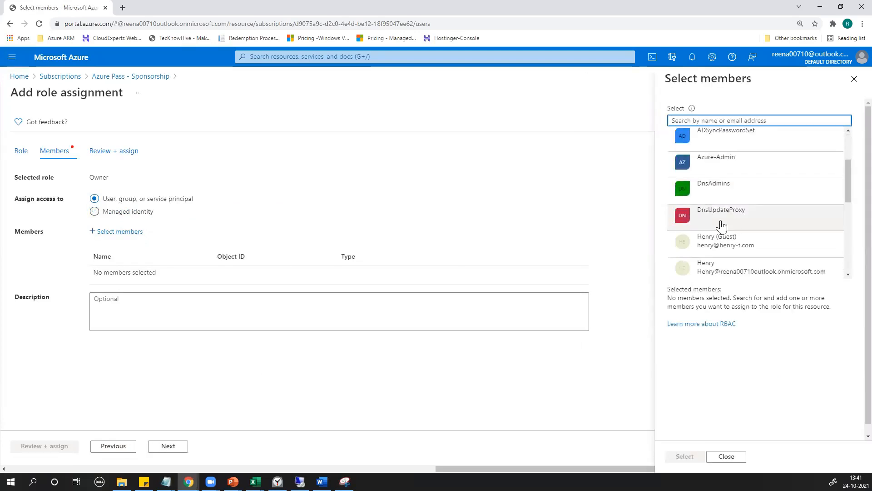
pyautogui.scroll(-2, 723, 254)
pyautogui.scroll(5, 720, 249)
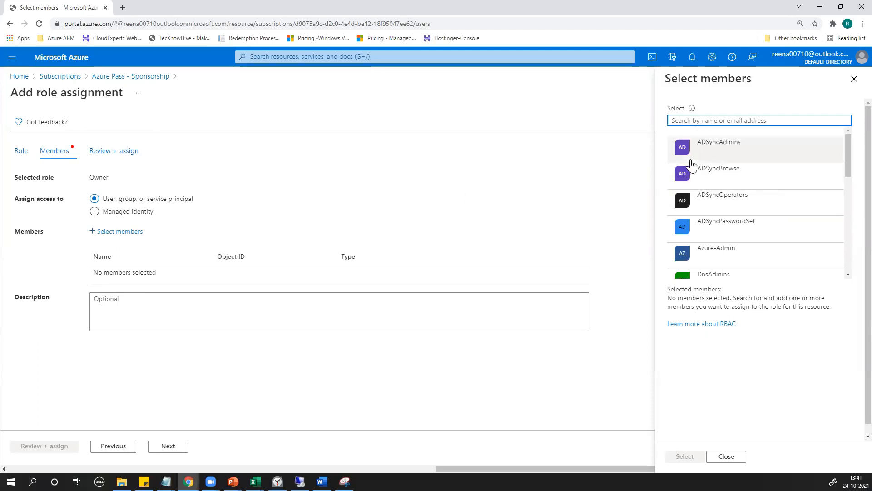
pyautogui.scroll(-2, 811, 192)
pyautogui.scroll(-4, 740, 218)
pyautogui.scroll(-3, 742, 220)
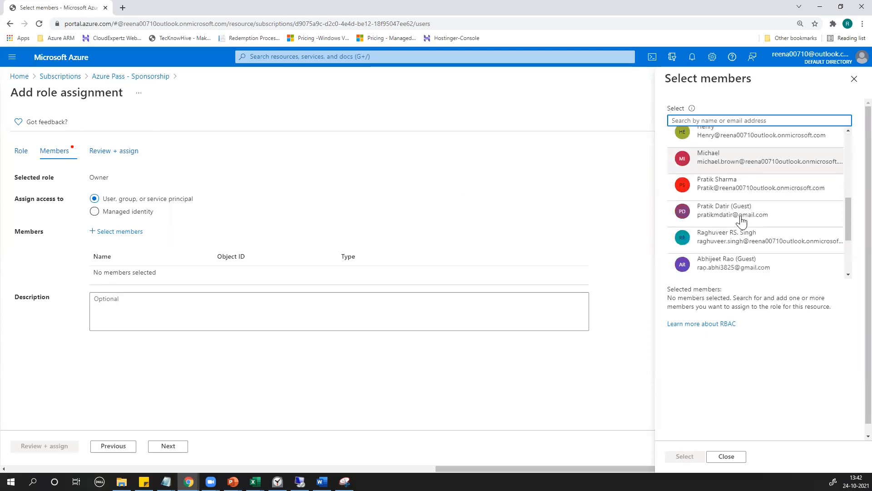
pyautogui.scroll(-3, 731, 243)
pyautogui.scroll(5, 723, 214)
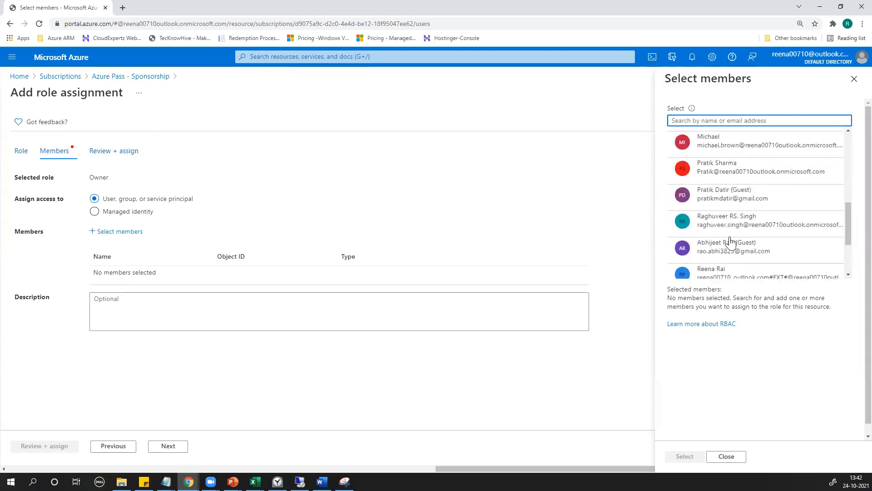
pyautogui.click(711, 185)
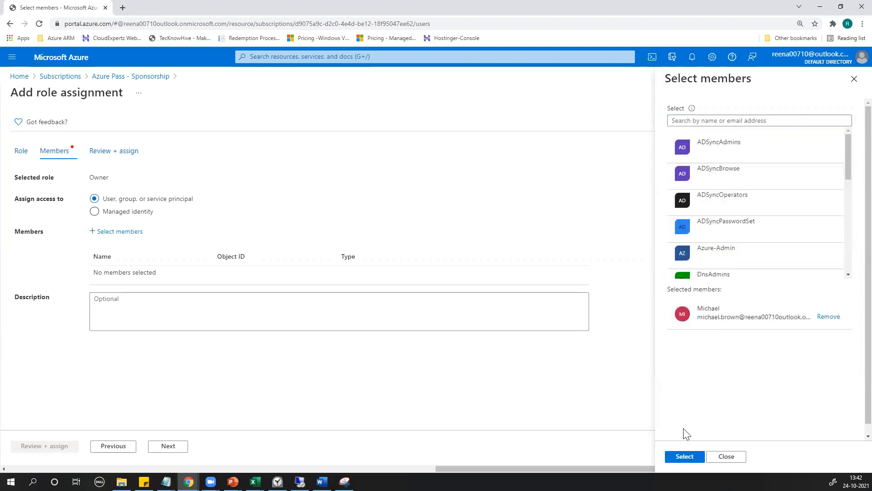
pyautogui.click(679, 456)
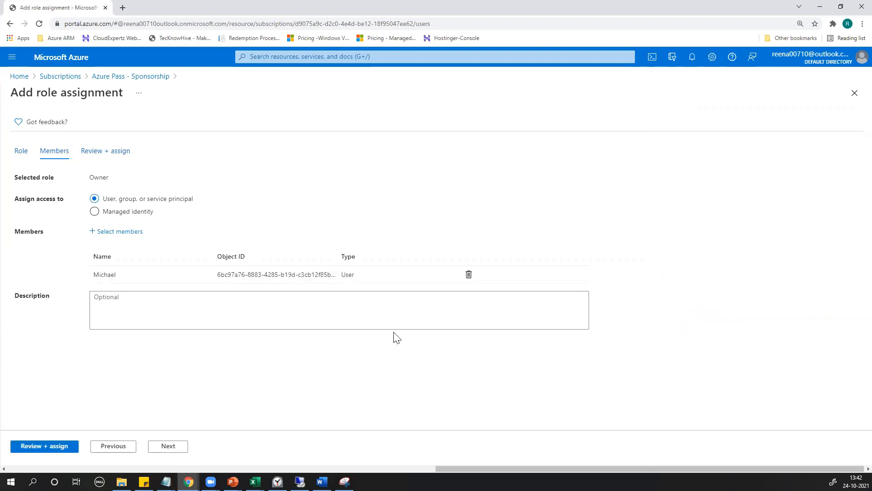
# Step: Review the Owner role assignment for the selected user and assign it on the subscription
pyautogui.click(36, 446)
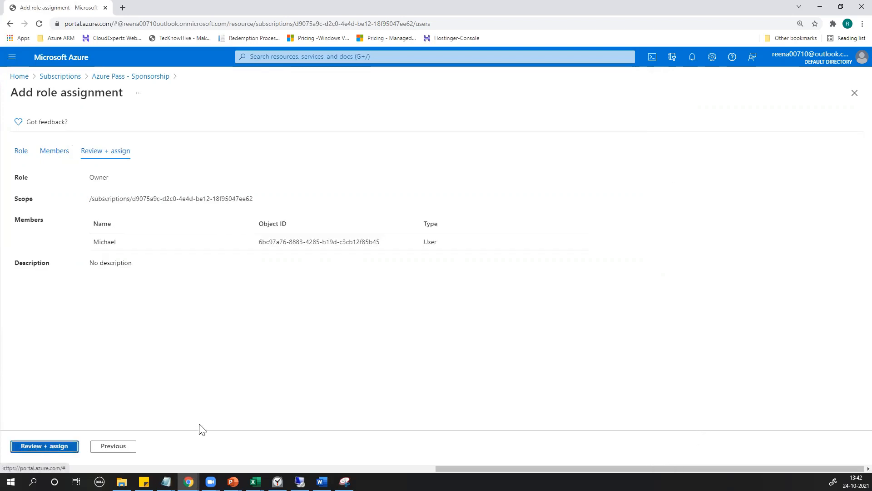
pyautogui.click(69, 447)
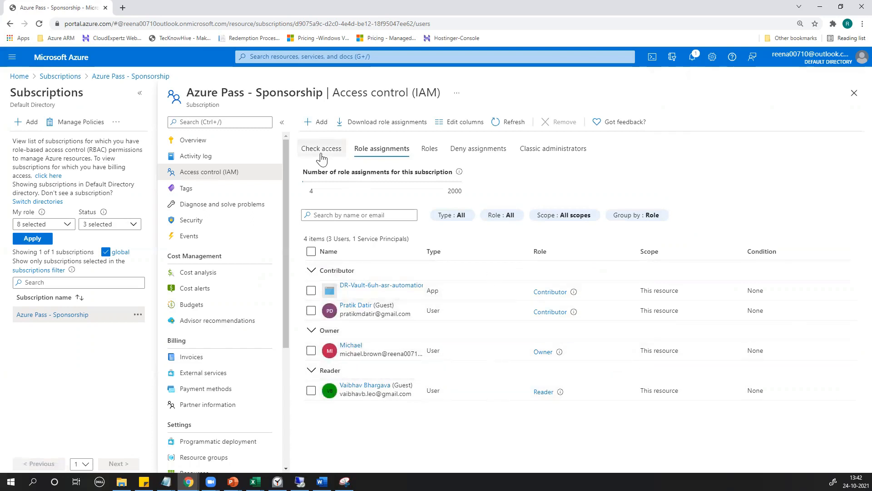
# Step: Compare the descriptions of the Owner and Contributor roles in the subscription's role list, focusing on managing resources and assigning roles
pyautogui.click(429, 149)
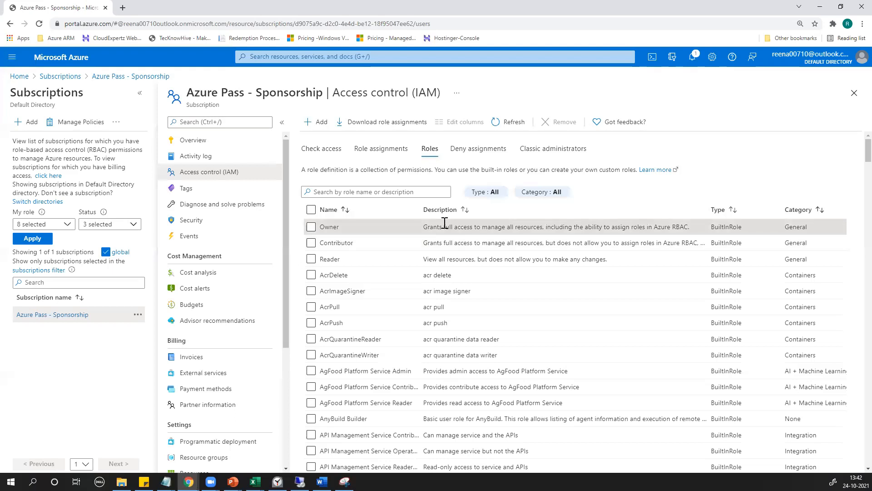
pyautogui.moveTo(430, 227); pyautogui.dragTo(523, 226)
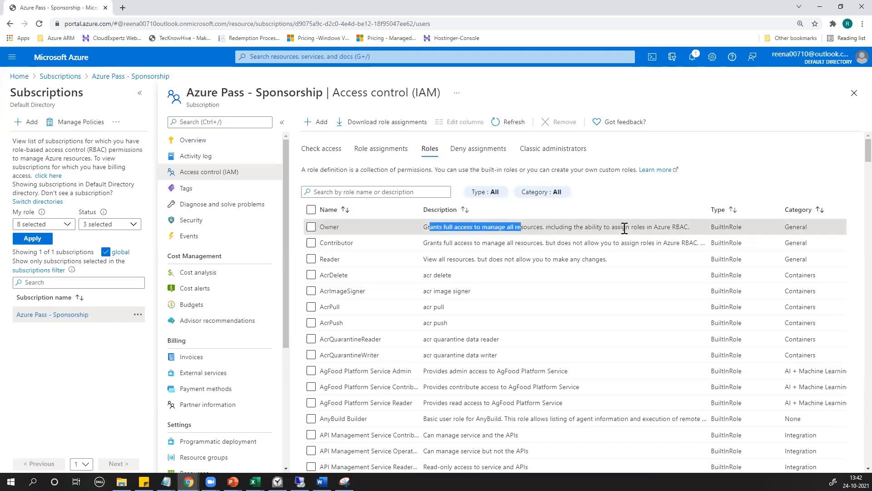
pyautogui.moveTo(592, 227); pyautogui.dragTo(691, 228)
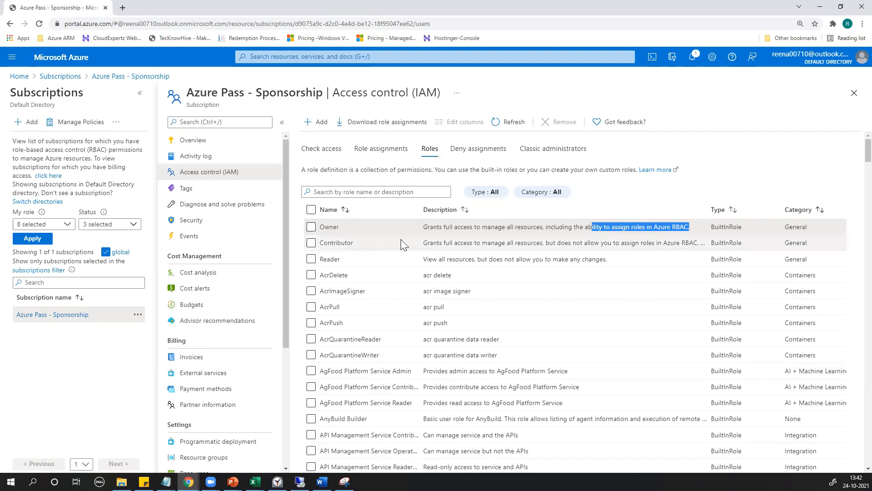
pyautogui.moveTo(423, 243); pyautogui.dragTo(709, 246)
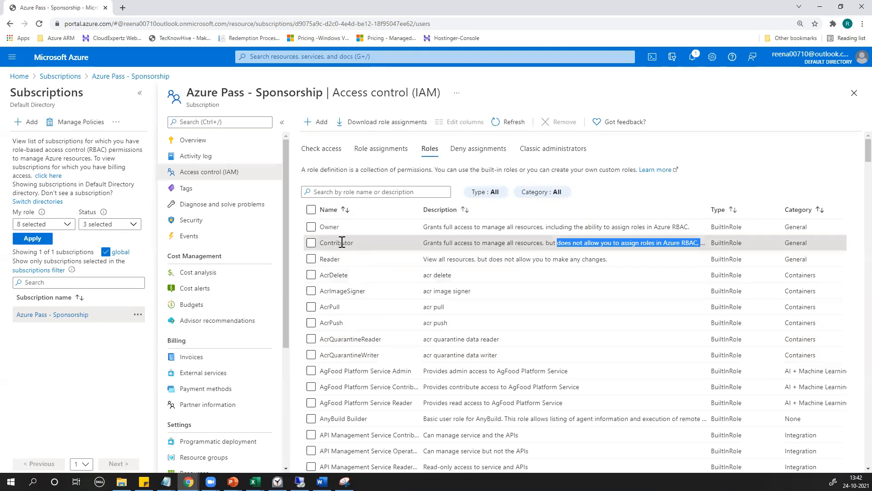
pyautogui.moveTo(353, 244); pyautogui.dragTo(315, 249)
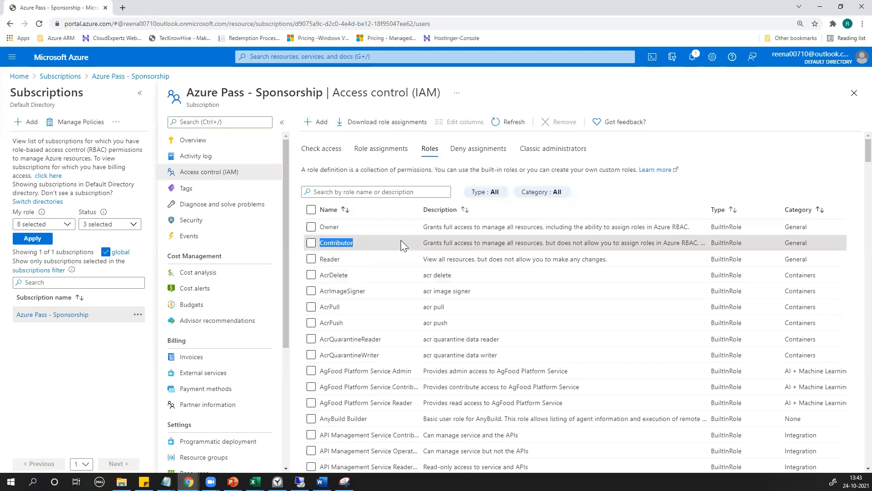
# Step: Search the roles for "user access" to read the User Access Administrator description, and clear the search to read the Reader role's description
pyautogui.click(393, 192)
pyautogui.write('user access')
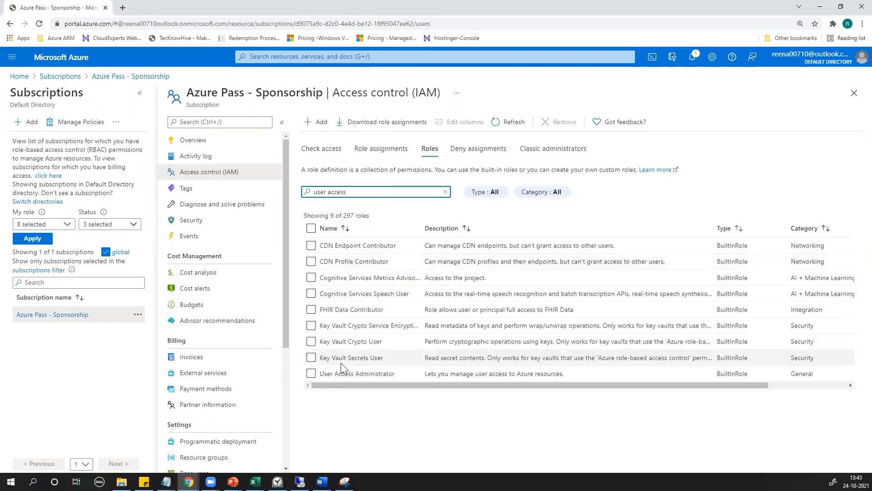
pyautogui.click(312, 373)
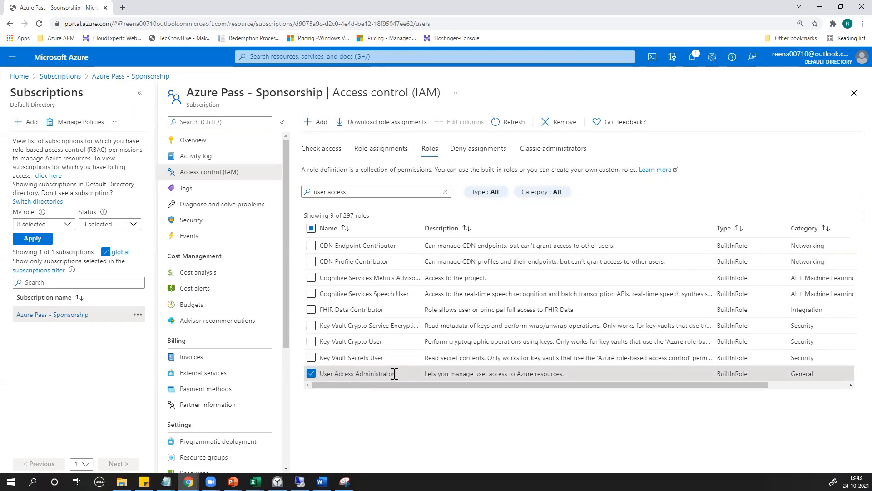
pyautogui.moveTo(432, 373); pyautogui.dragTo(604, 378)
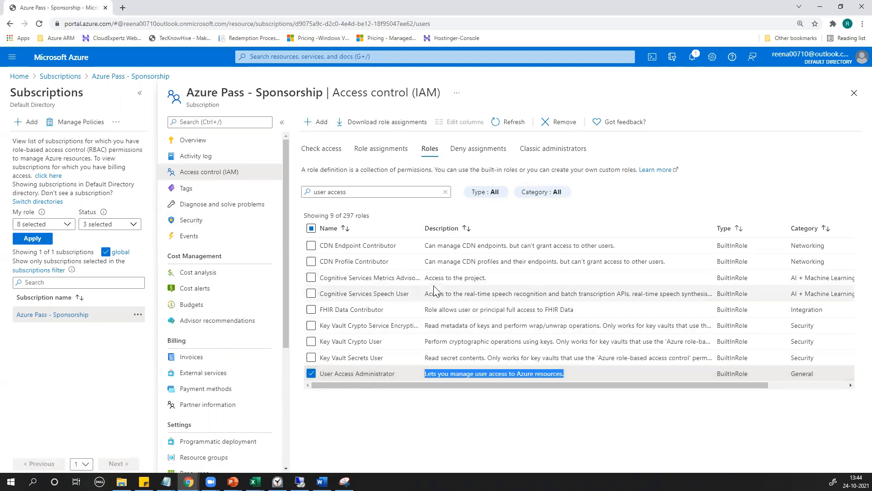
pyautogui.click(445, 193)
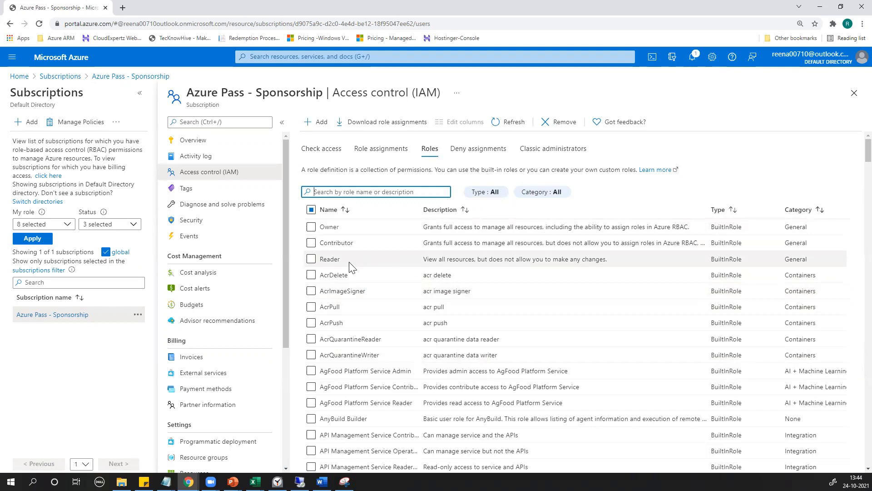
pyautogui.moveTo(423, 259); pyautogui.dragTo(613, 261)
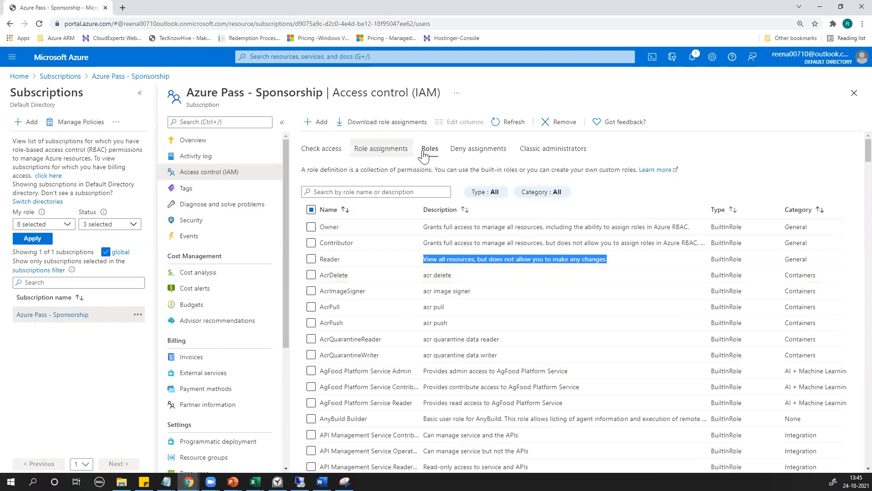
# Step: Remove the Owner role assignment of the user with initials MI from the subscription
pyautogui.click(378, 150)
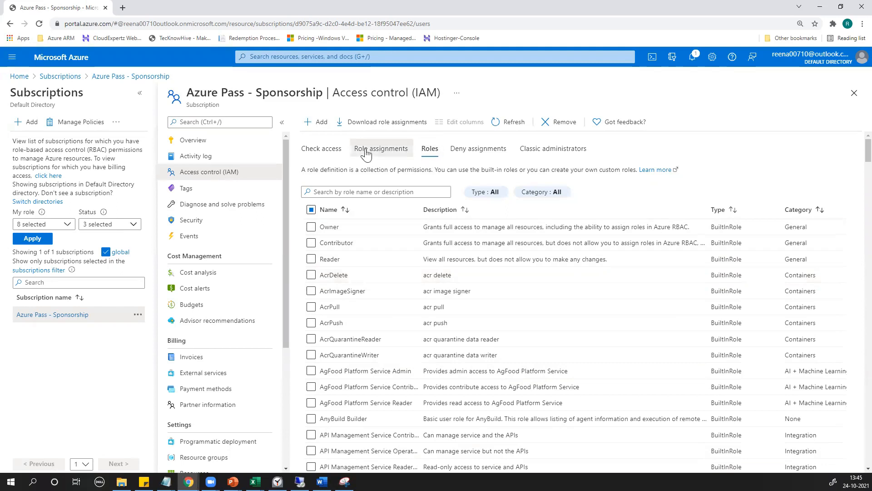
pyautogui.click(311, 350)
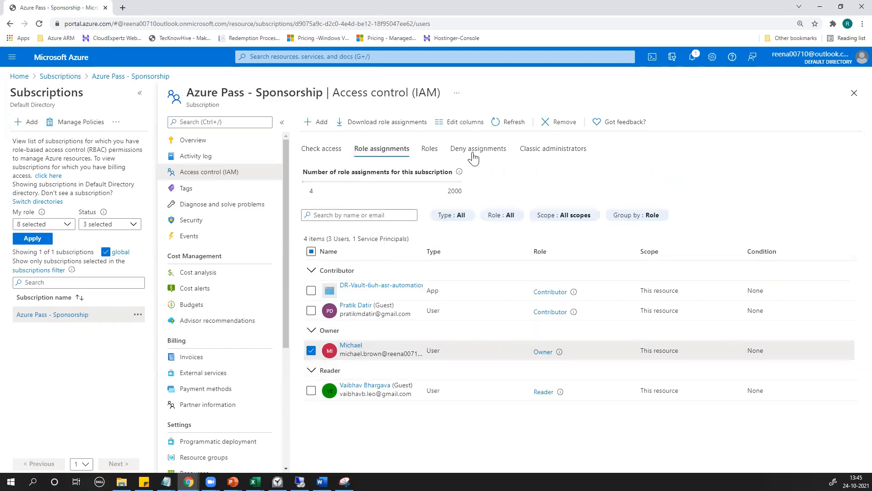
pyautogui.click(539, 124)
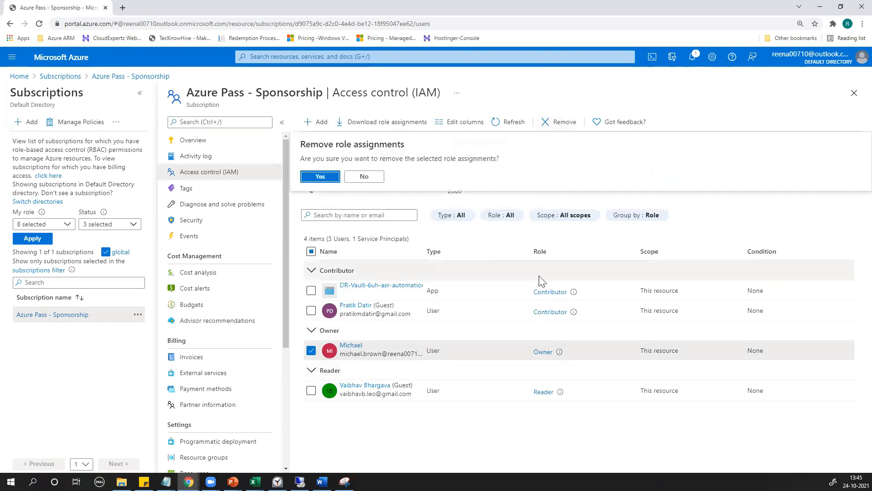
pyautogui.click(320, 178)
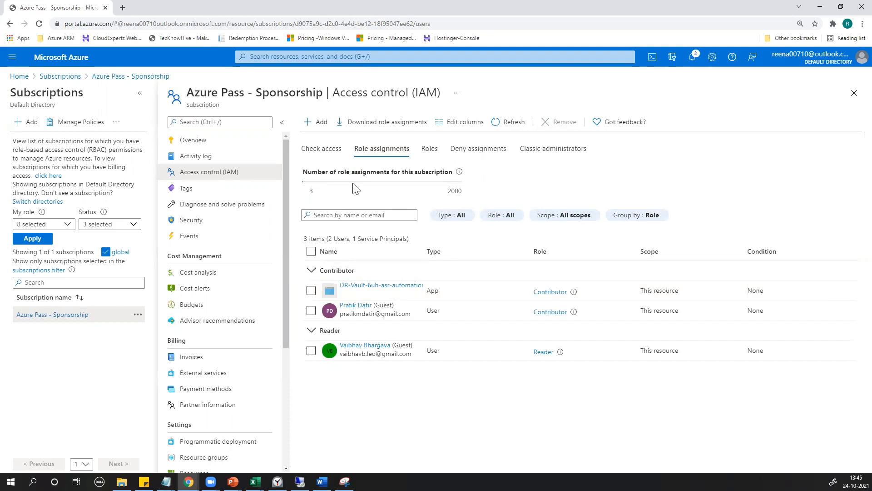
# Step: Start a new role assignment on the subscription with the Contributor role and proceed to choosing its members
pyautogui.click(318, 122)
pyautogui.click(323, 142)
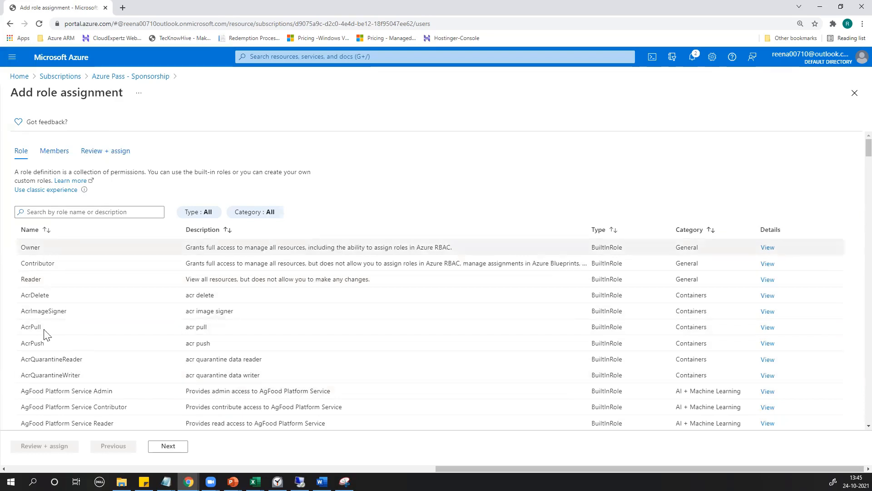
pyautogui.click(38, 263)
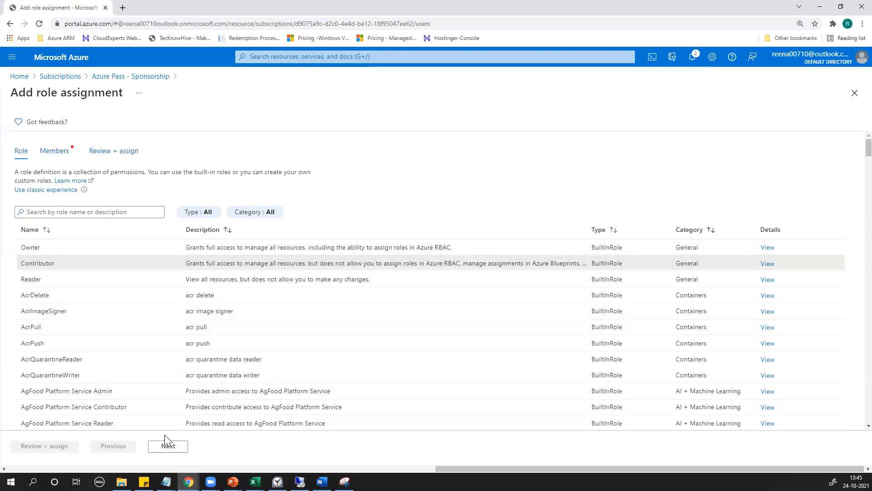
pyautogui.click(162, 446)
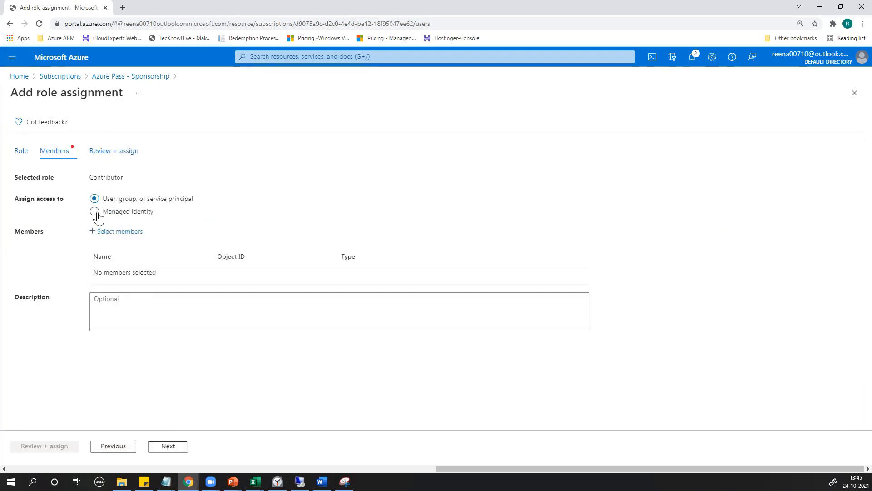
# Step: Add the Azure-Admin group as the member and complete the Contributor role assignment on the subscription
pyautogui.click(103, 232)
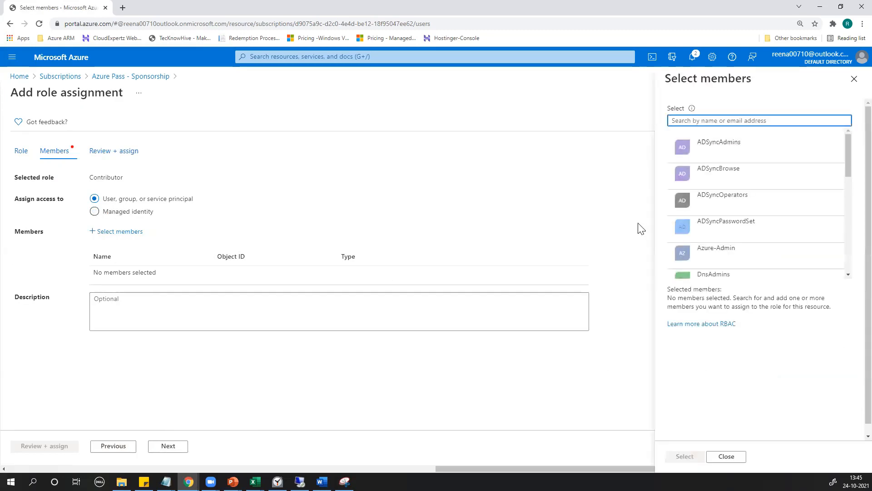
pyautogui.scroll(-5, 745, 187)
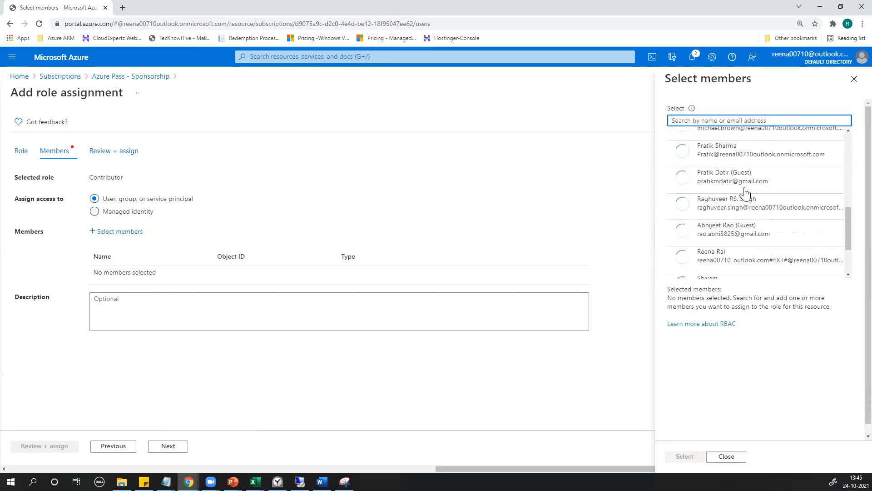
pyautogui.scroll(-3, 720, 196)
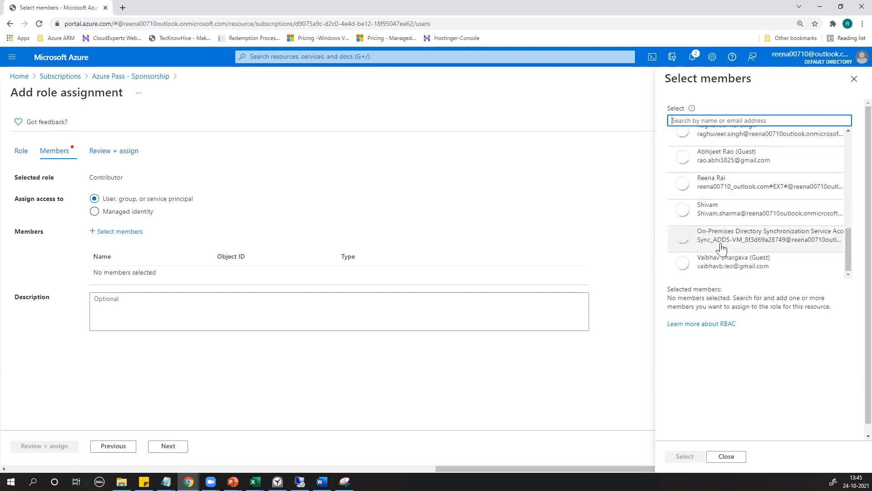
pyautogui.scroll(4, 722, 248)
pyautogui.scroll(5, 722, 236)
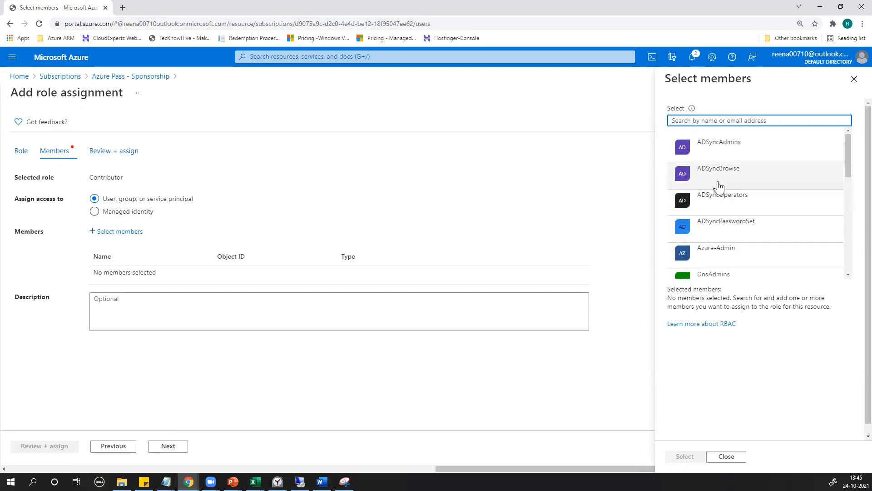
pyautogui.scroll(-2, 719, 226)
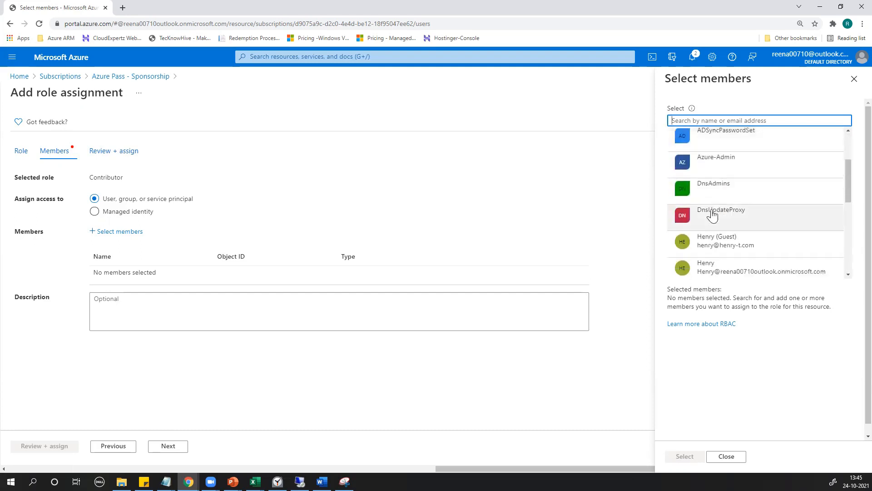
pyautogui.click(706, 166)
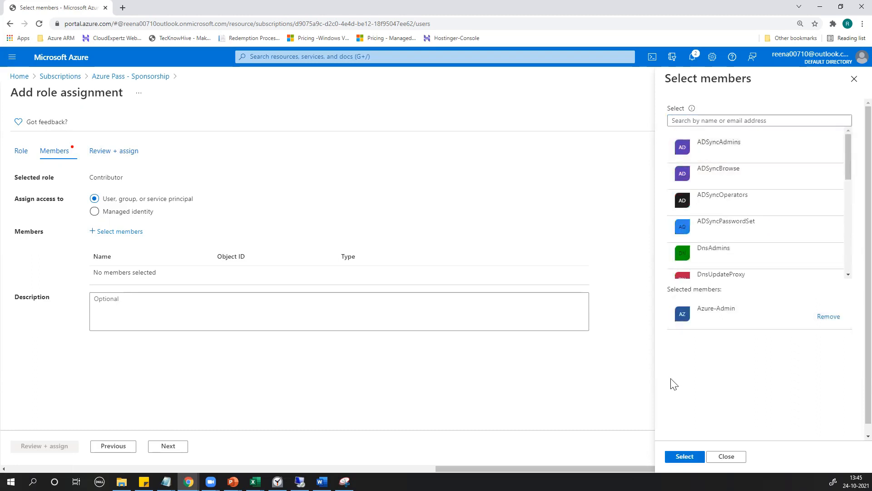
pyautogui.click(683, 454)
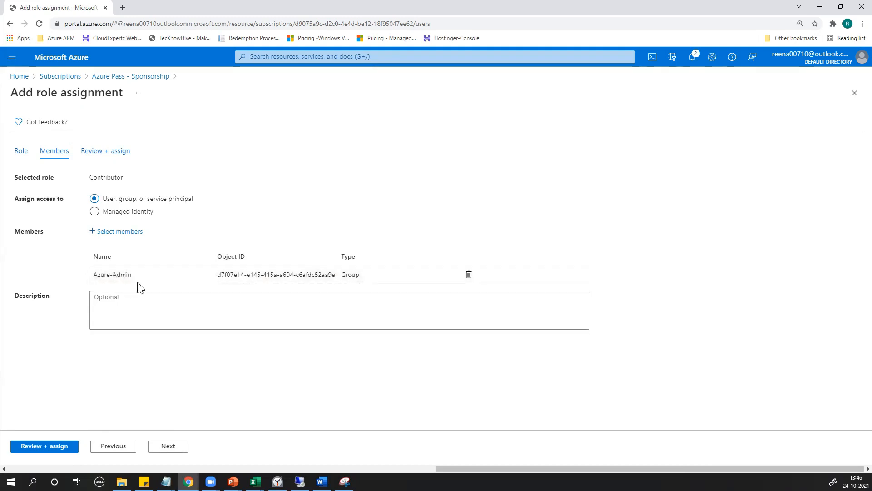
pyautogui.click(162, 447)
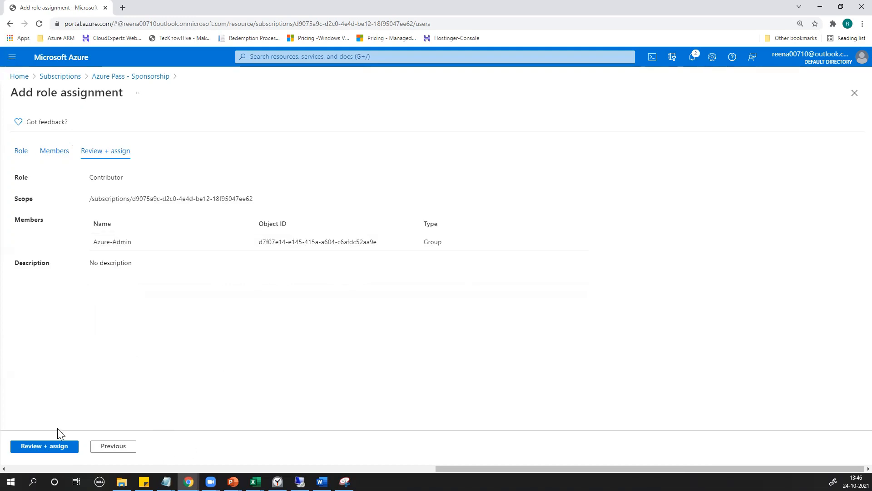
pyautogui.click(48, 451)
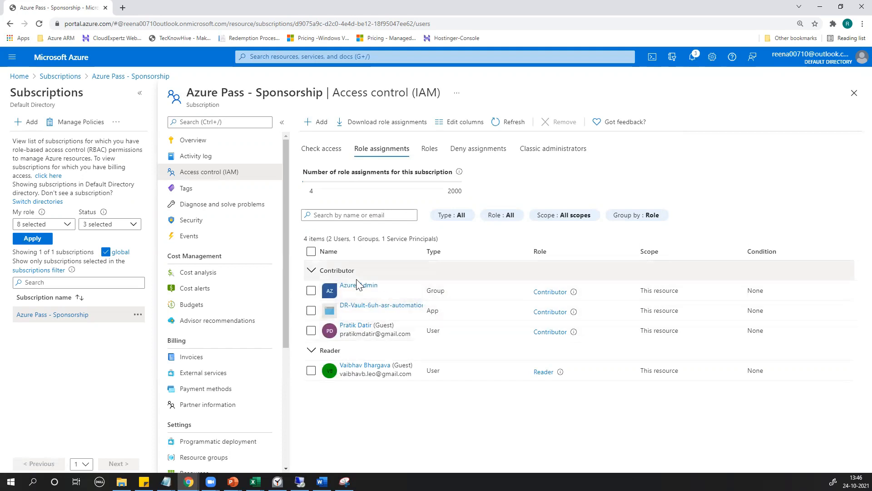
# Step: Go to the groups in Azure Active Directory and open the Azure-Admin group
pyautogui.click(297, 56)
pyautogui.click(340, 212)
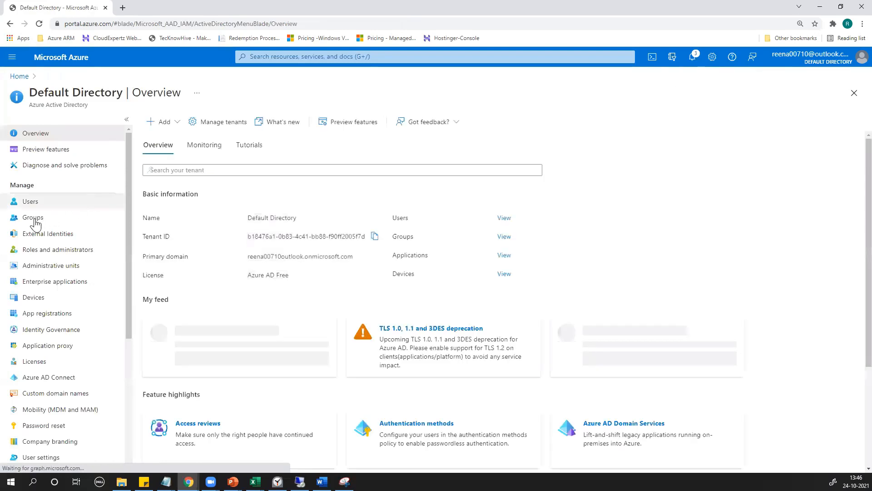
pyautogui.click(33, 219)
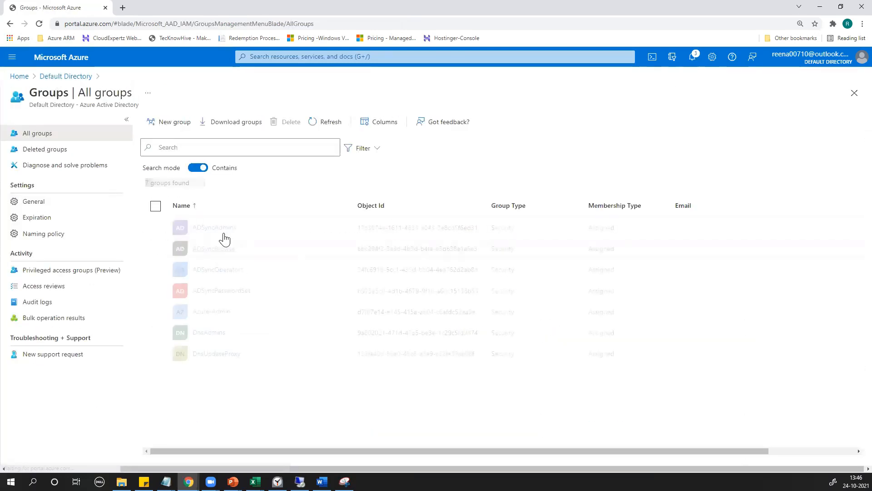
pyautogui.click(210, 312)
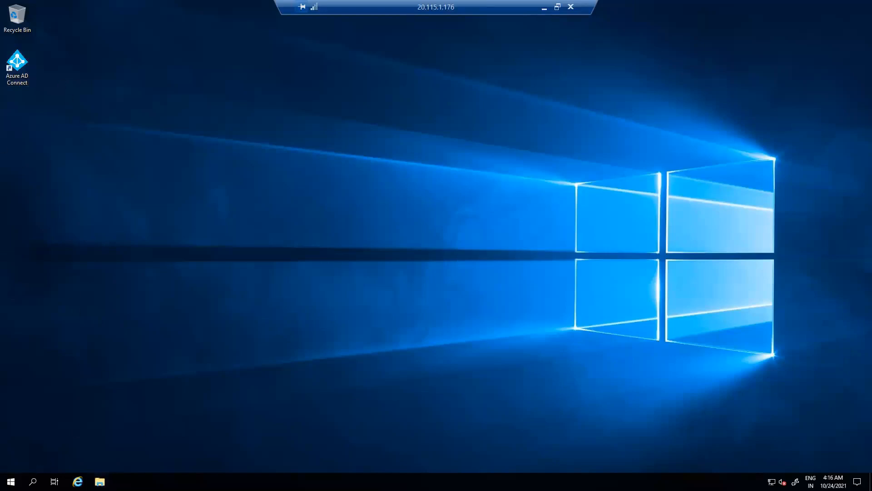
pyautogui.click(11, 481)
pyautogui.write('servr')
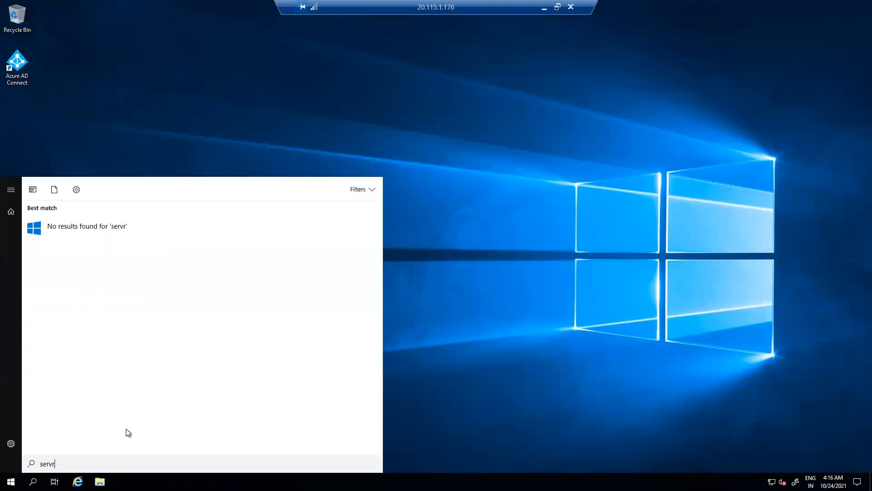
pyautogui.press('BackSpace')
pyautogui.click(54, 267)
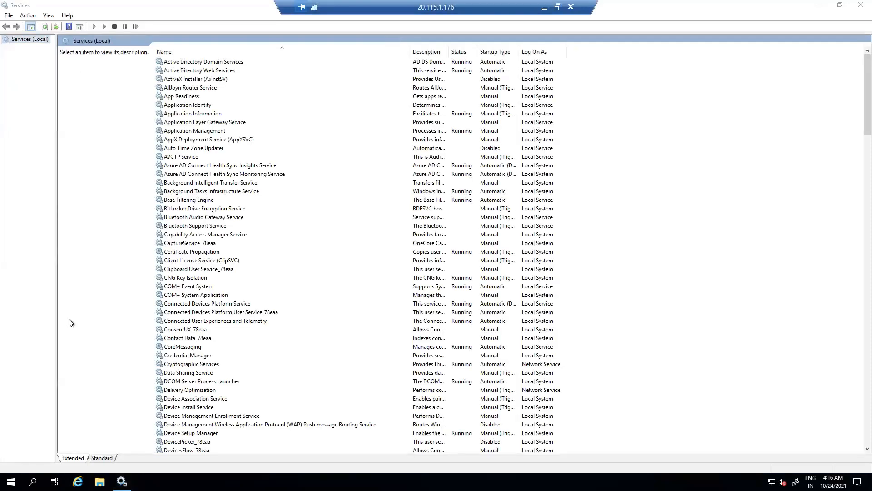
# Step: Find Server Manager on the remote server by searching for "server" and open it
pyautogui.press('super')
pyautogui.write('server')
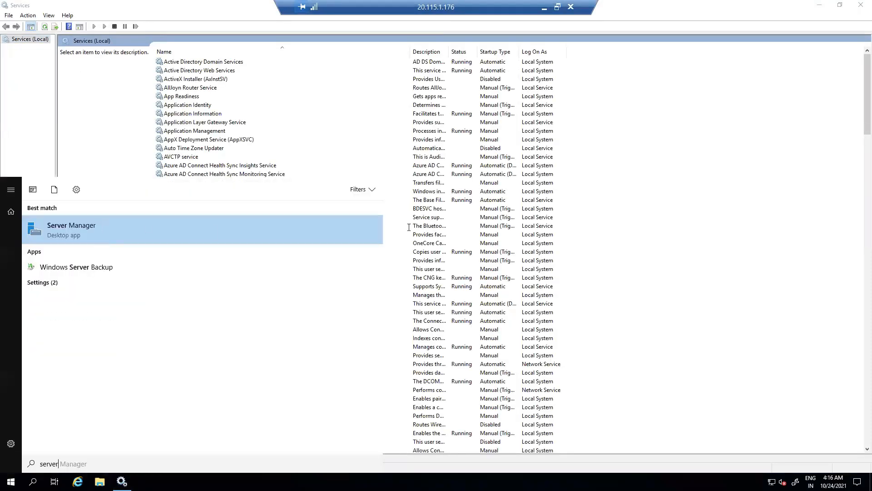
pyautogui.press('Return')
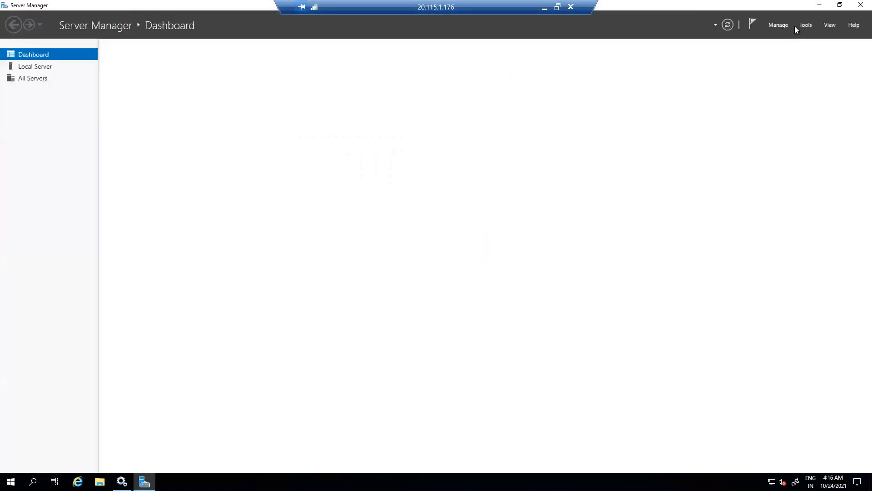
# Step: Open Active Directory Users and Computers, review the members of the Azure-Admin group, and close its properties without changes
pyautogui.click(806, 25)
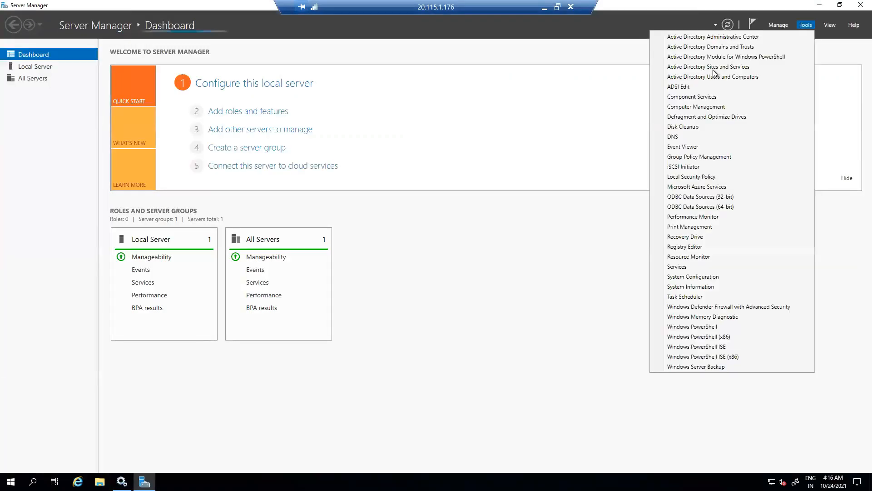
pyautogui.click(714, 77)
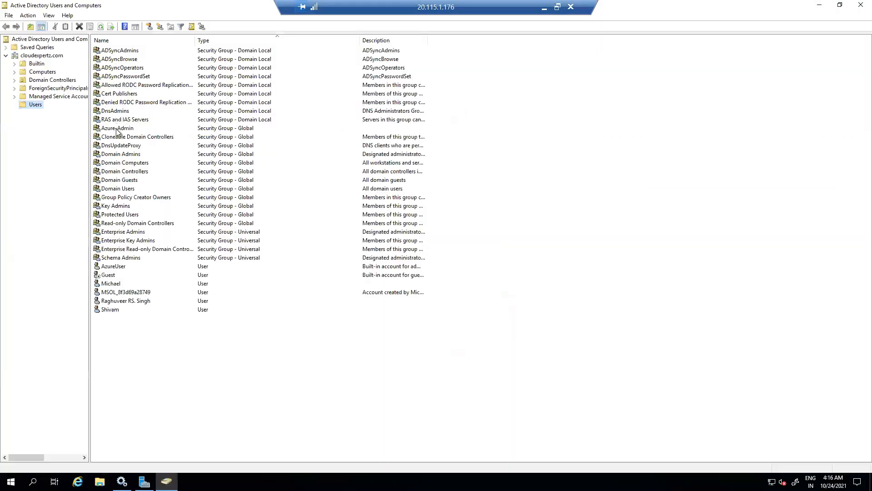
pyautogui.click(108, 128)
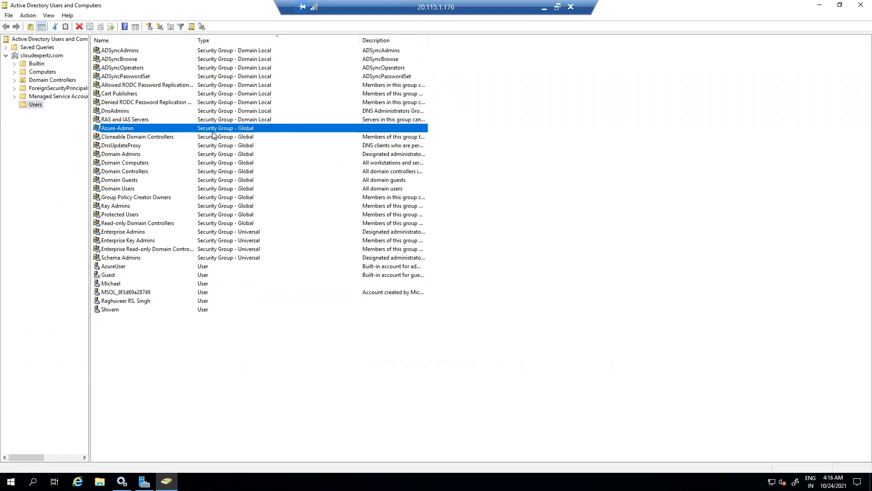
pyautogui.doubleClick(130, 131)
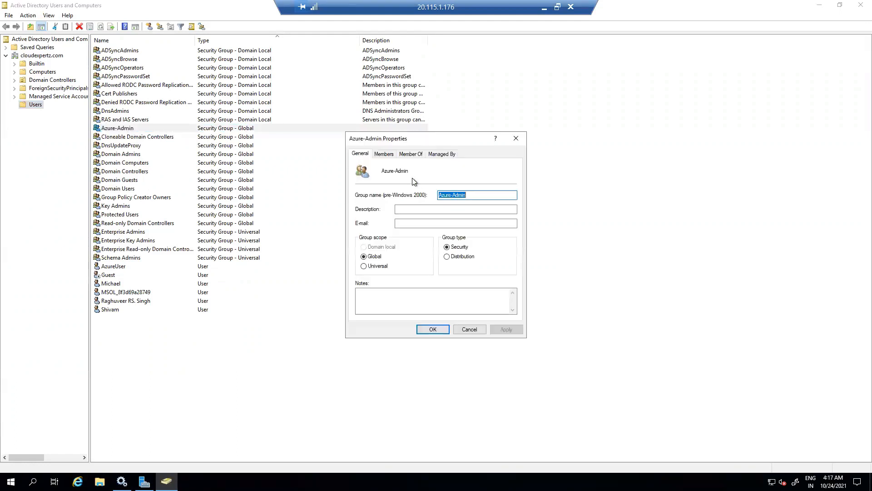
pyautogui.click(384, 154)
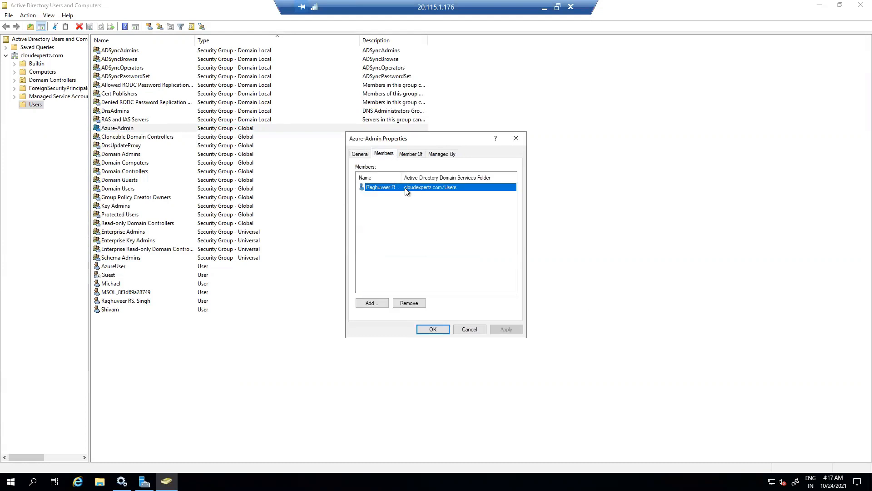
pyautogui.doubleClick(401, 178)
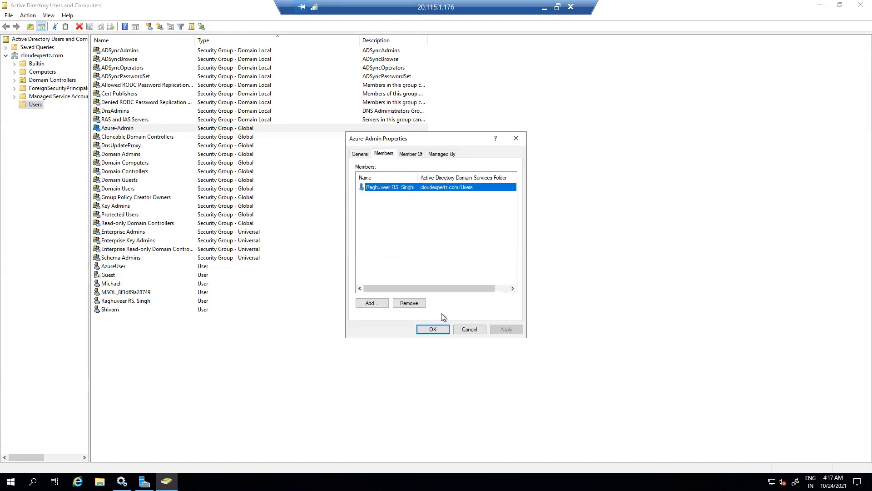
pyautogui.click(466, 329)
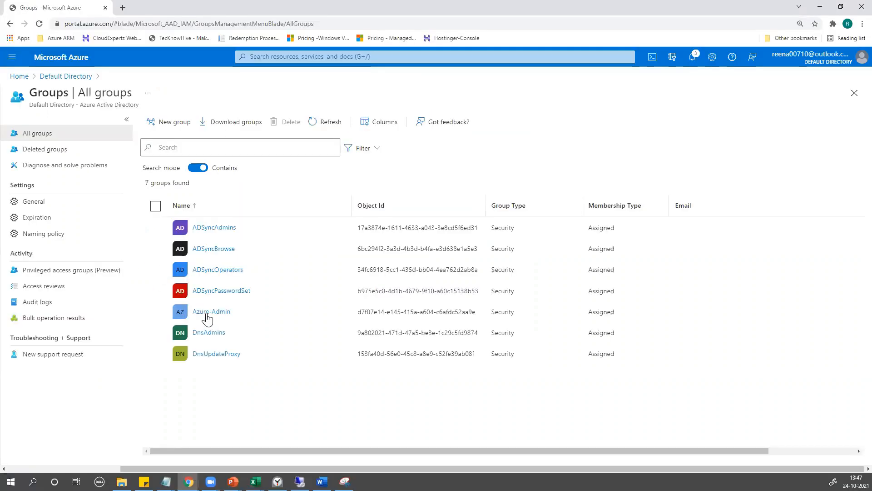
# Step: Switch to the Azure portal, view the Azure-Admin group's members, and return to the list of all groups
pyautogui.click(208, 256)
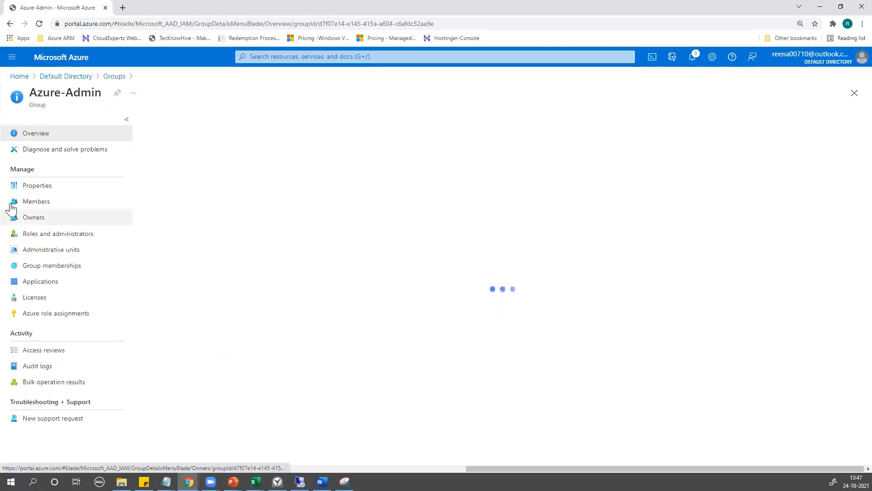
pyautogui.click(25, 202)
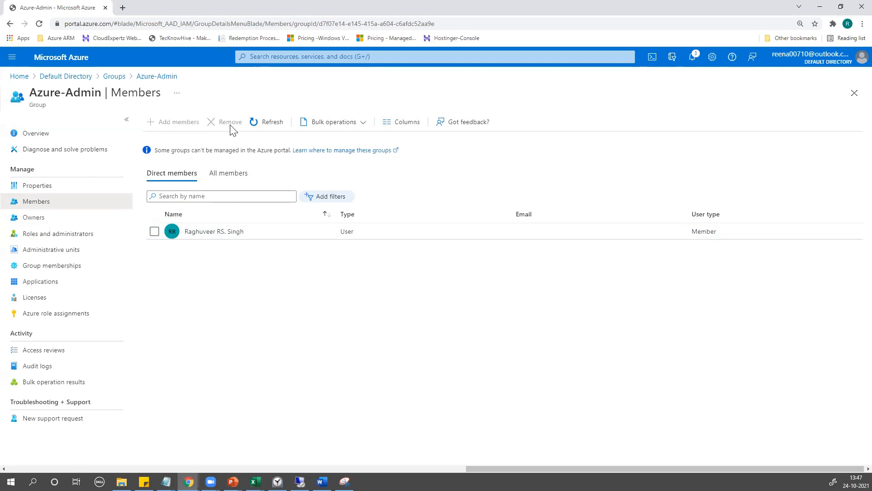
pyautogui.click(114, 76)
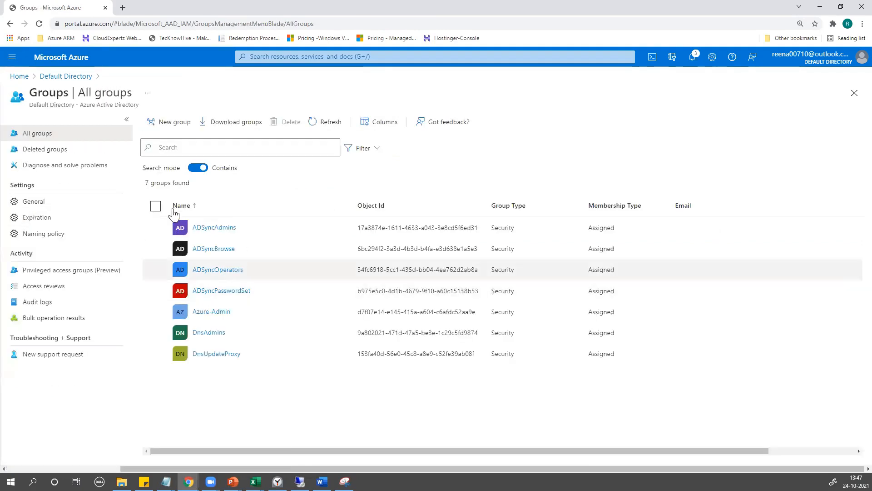
# Step: From the Azure Active Directory users, open the group memberships of the directory-synced user who earlier held the Owner role
pyautogui.click(19, 77)
pyautogui.click(261, 125)
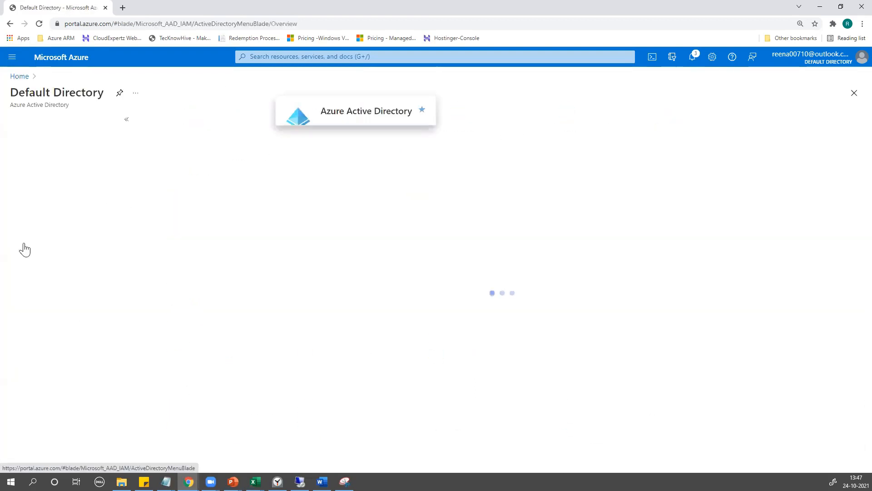
pyautogui.click(30, 200)
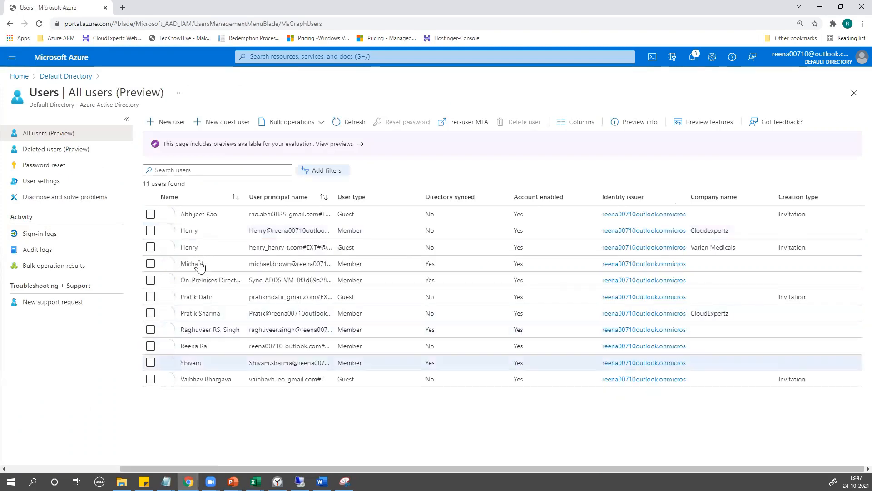
pyautogui.click(193, 264)
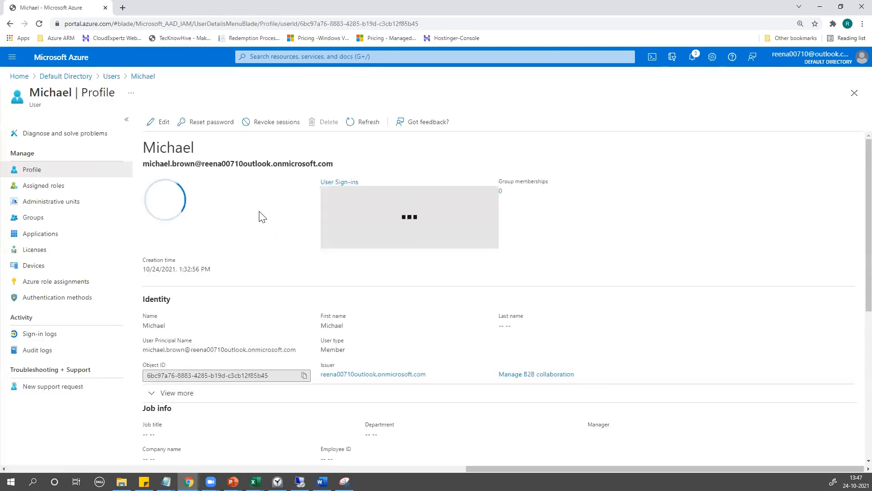
pyautogui.click(35, 219)
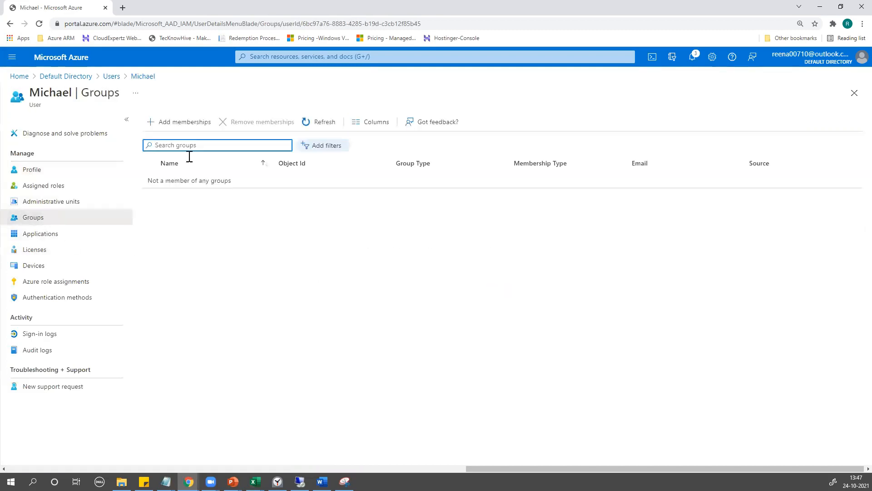
# Step: Try to add the user to the Azure-Admin group as a new membership
pyautogui.click(175, 122)
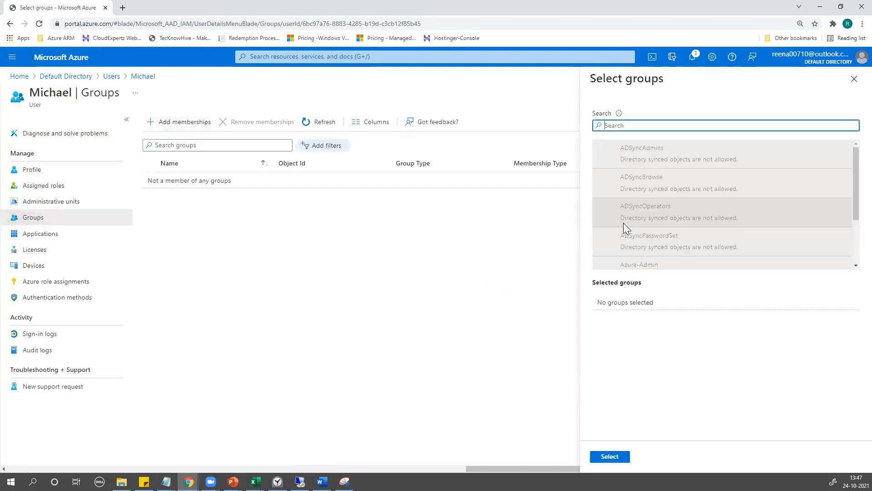
pyautogui.scroll(-1, 641, 208)
pyautogui.click(640, 197)
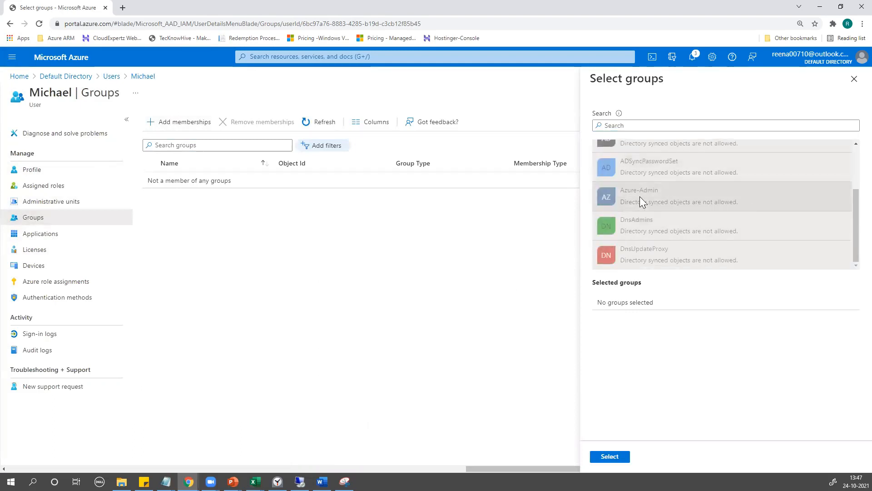
# Step: Check the recent role assignment notifications and return to the Default Directory overview
pyautogui.click(692, 56)
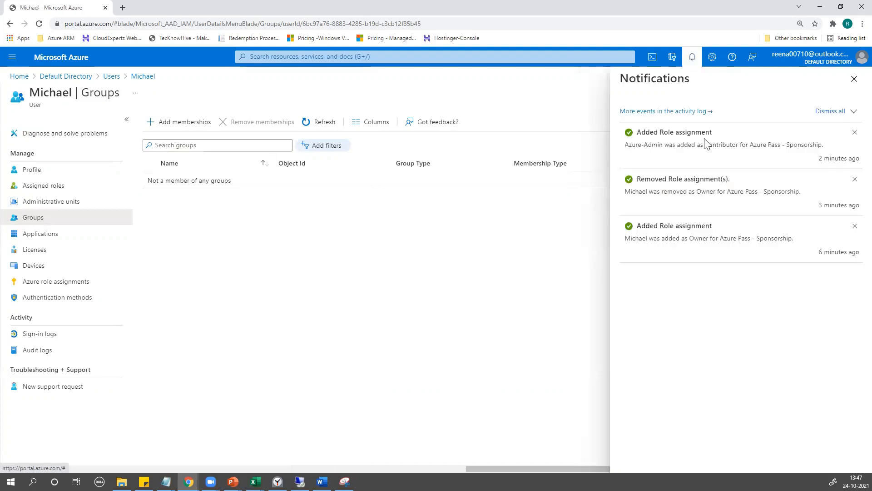
pyautogui.click(60, 81)
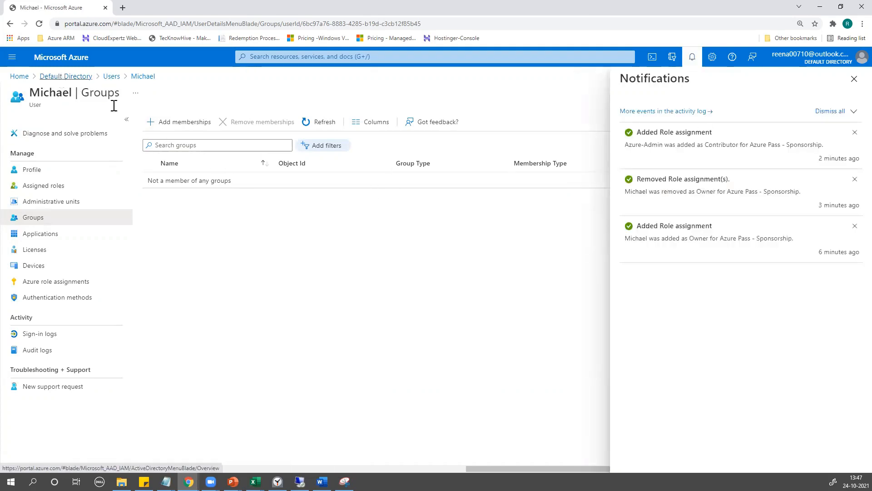
pyautogui.click(851, 83)
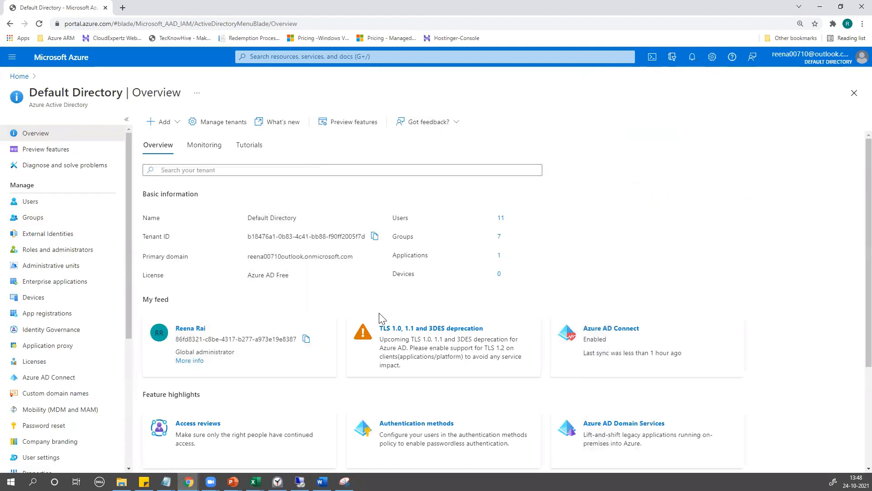
pyautogui.scroll(-2, 382, 317)
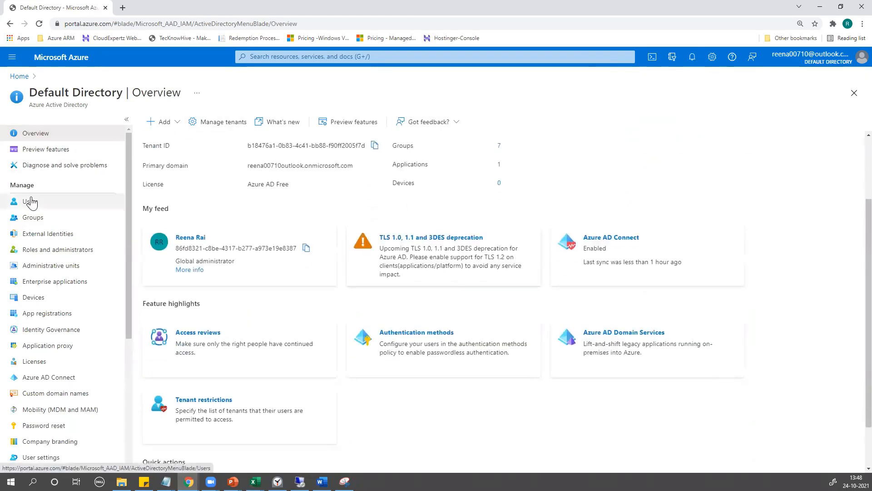
pyautogui.scroll(2, 136, 166)
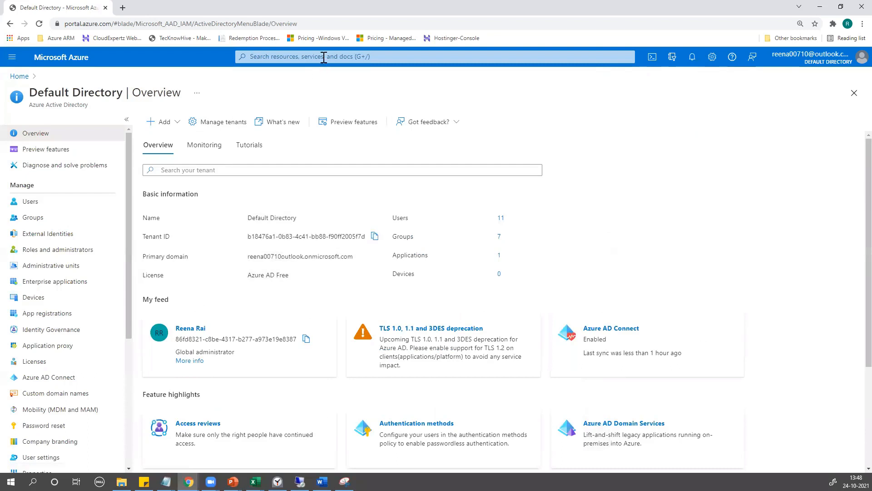
pyautogui.click(323, 57)
pyautogui.click(277, 204)
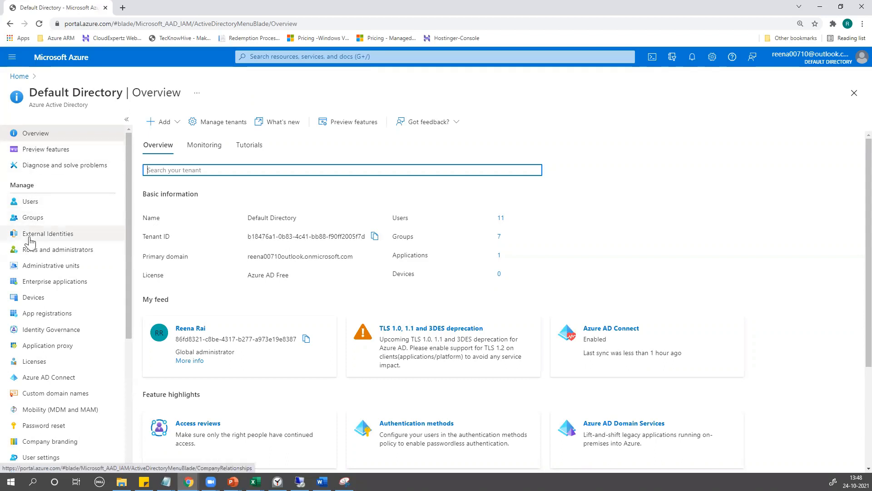
# Step: Open access control for the Azure Pass - Sponsorship subscription and display its list of available roles
pyautogui.click(327, 56)
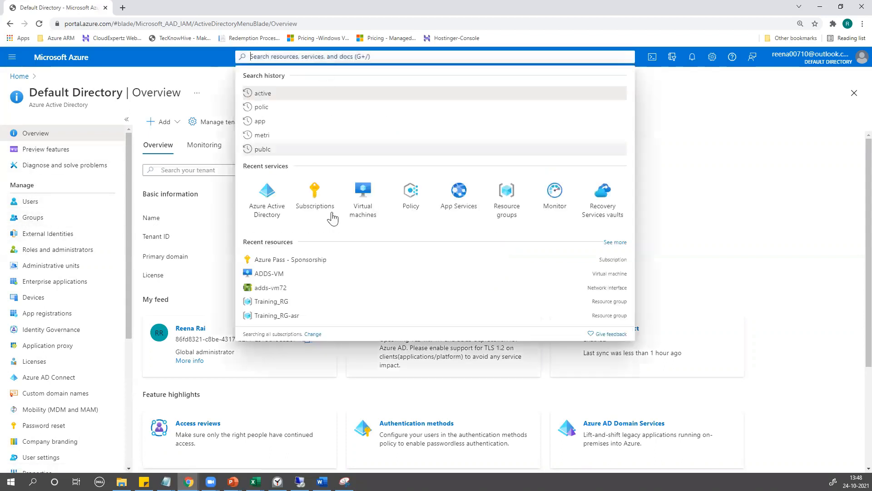
pyautogui.click(313, 193)
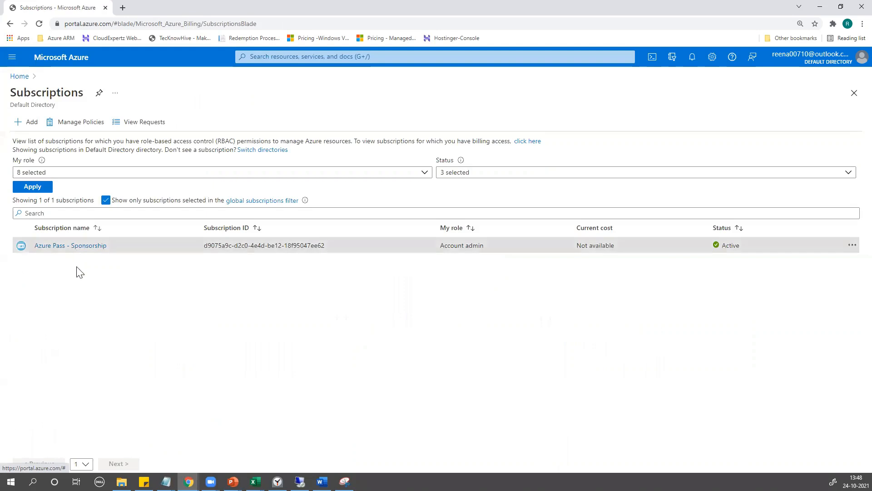
pyautogui.click(59, 248)
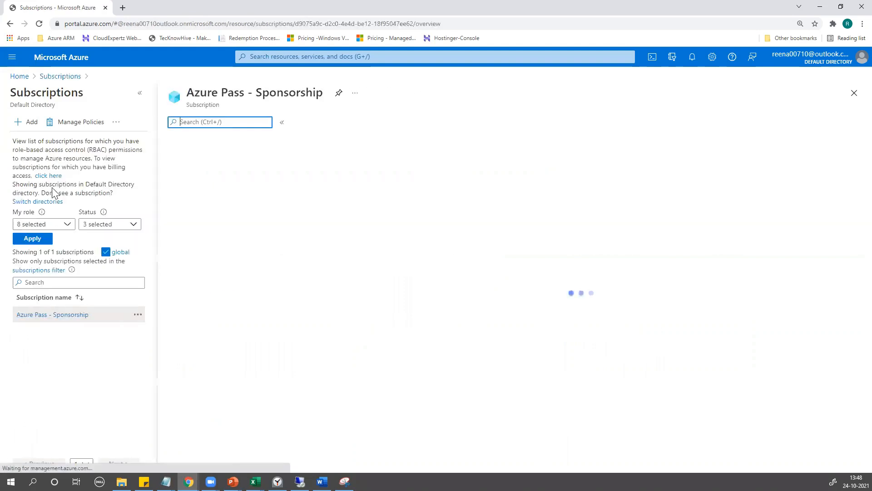
pyautogui.click(195, 171)
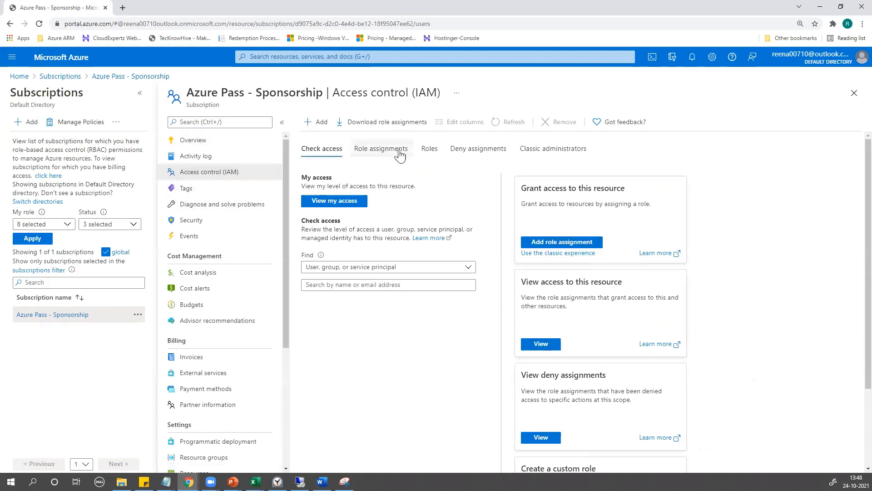
pyautogui.click(429, 149)
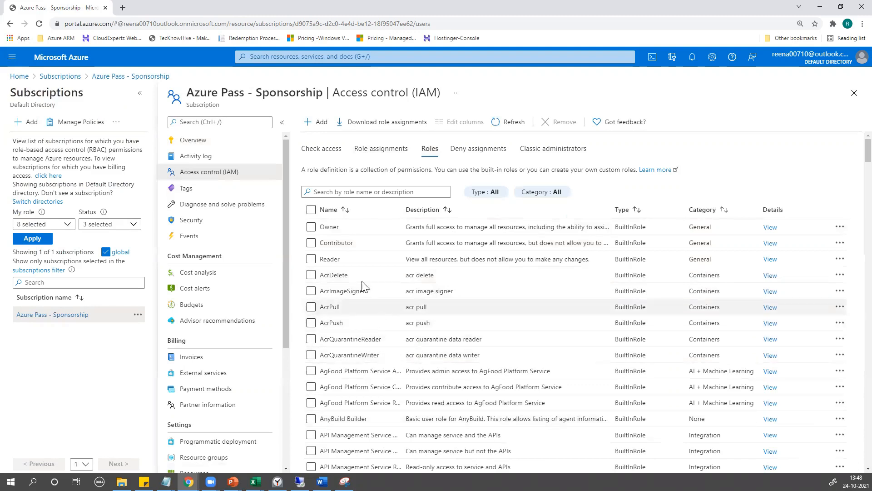
# Step: Search the roles for "virtual machine", widen the Name column to show full names, and select Virtual Machine Contributor
pyautogui.click(341, 193)
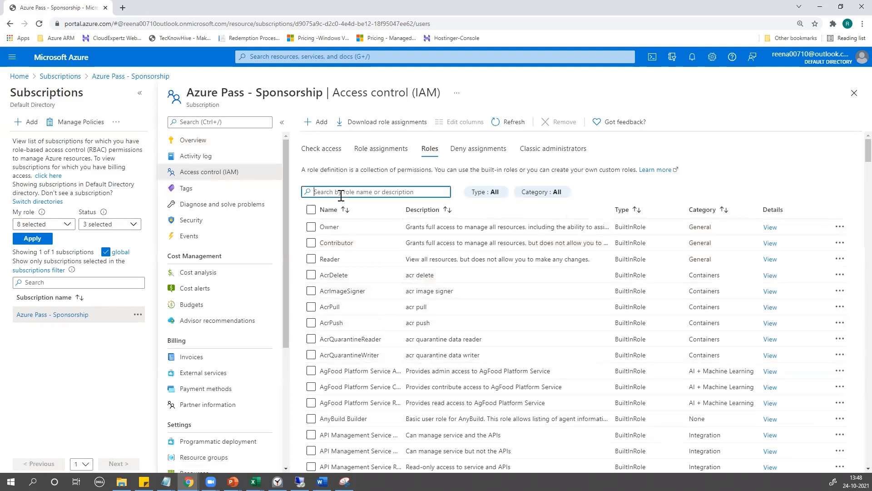
pyautogui.write('vi')
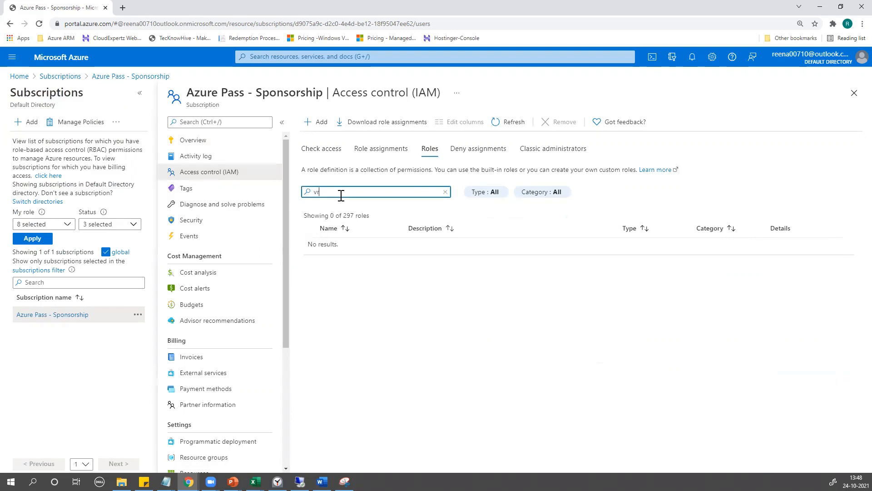
pyautogui.write('rtual')
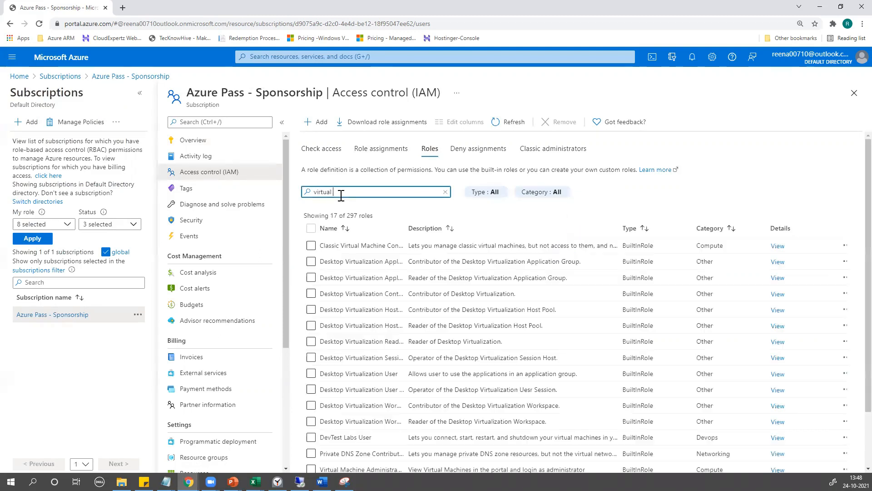
pyautogui.write(' machine')
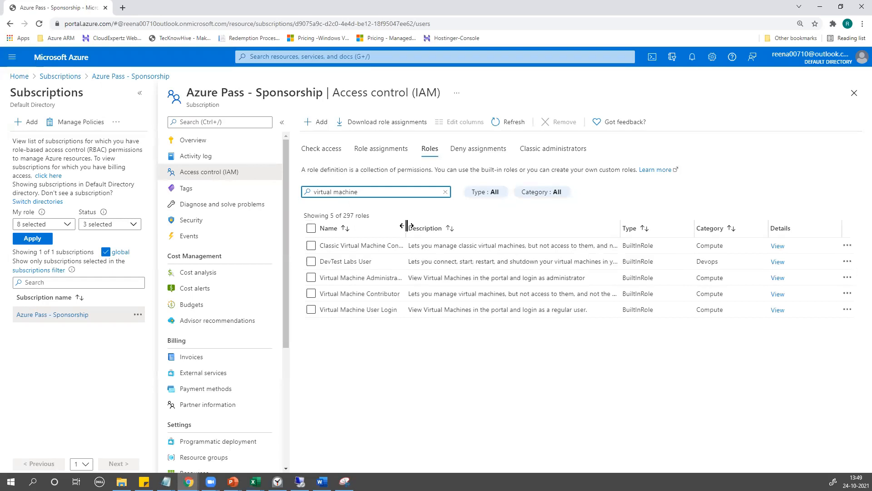
pyautogui.moveTo(404, 226); pyautogui.dragTo(514, 240)
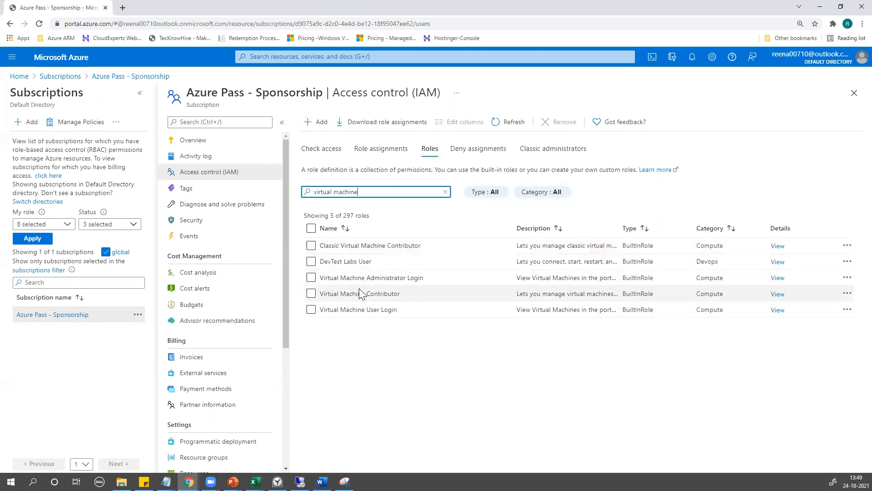
pyautogui.click(311, 293)
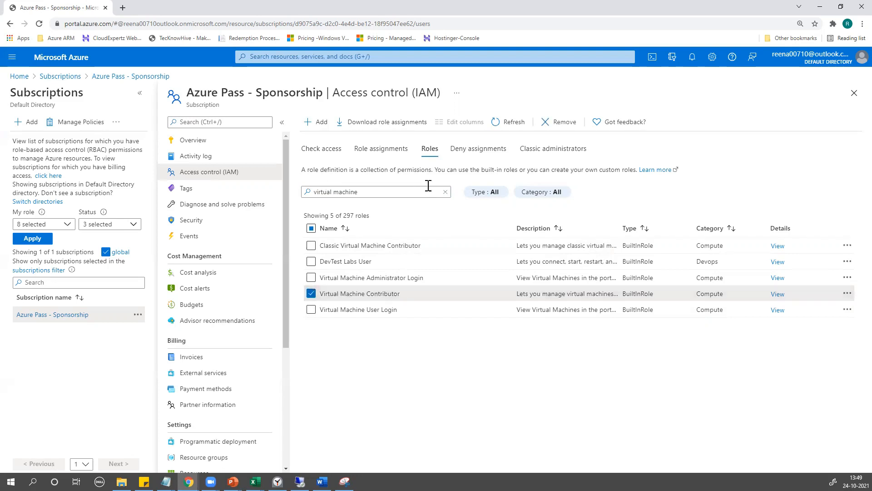
# Step: Search the subscription's roles for "virtual network" instead and try to deselect Virtual Machine Contributor
pyautogui.tripleClick(367, 191)
pyautogui.write('virtual network')
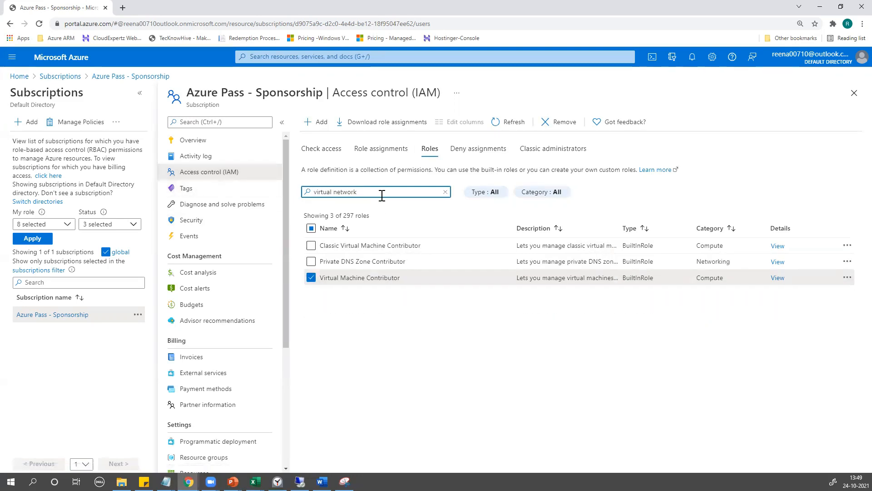
pyautogui.click(311, 277)
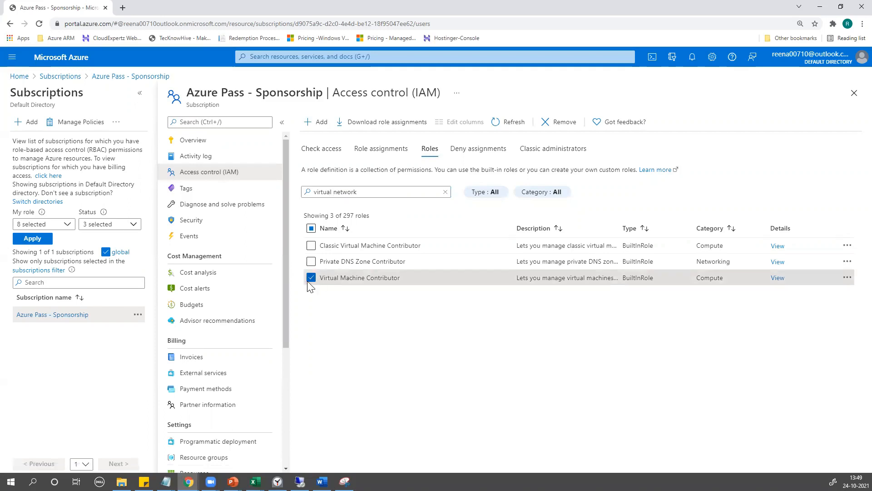
# Step: Search the subscription's roles for "network", select Network Contributor, and widen the Description column to read its full text
pyautogui.click(380, 191)
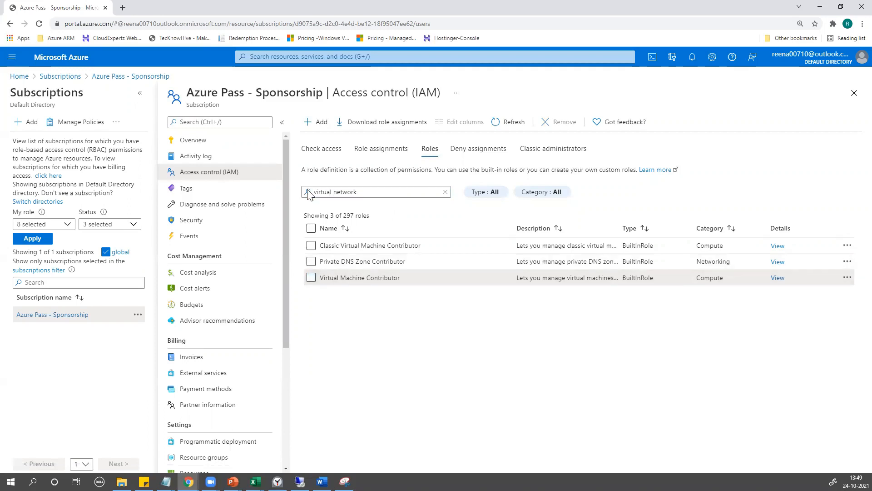
pyautogui.click(445, 192)
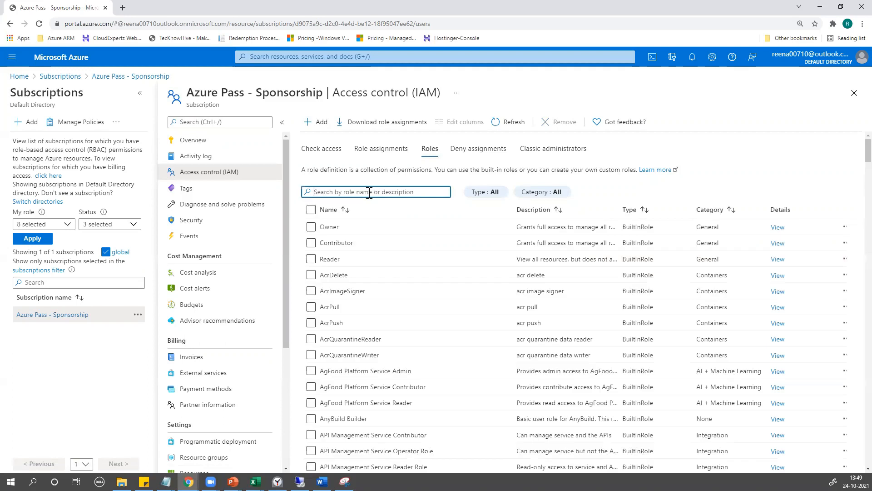
pyautogui.write('network')
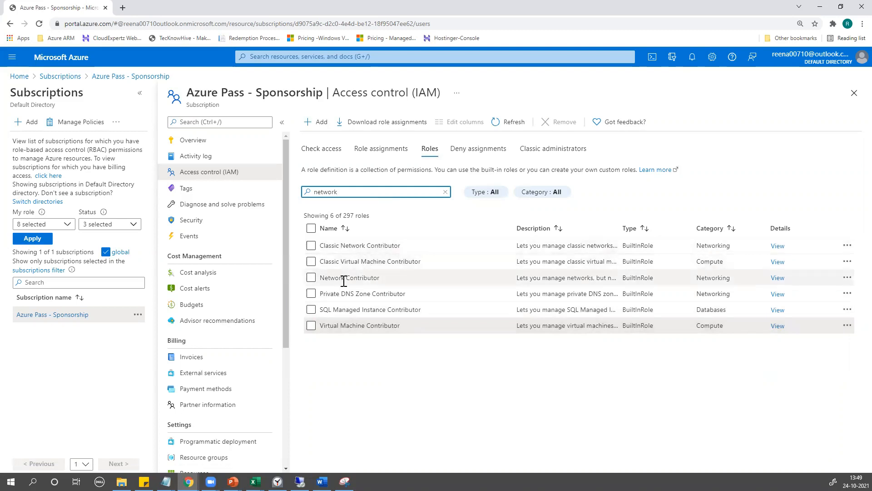
pyautogui.click(311, 278)
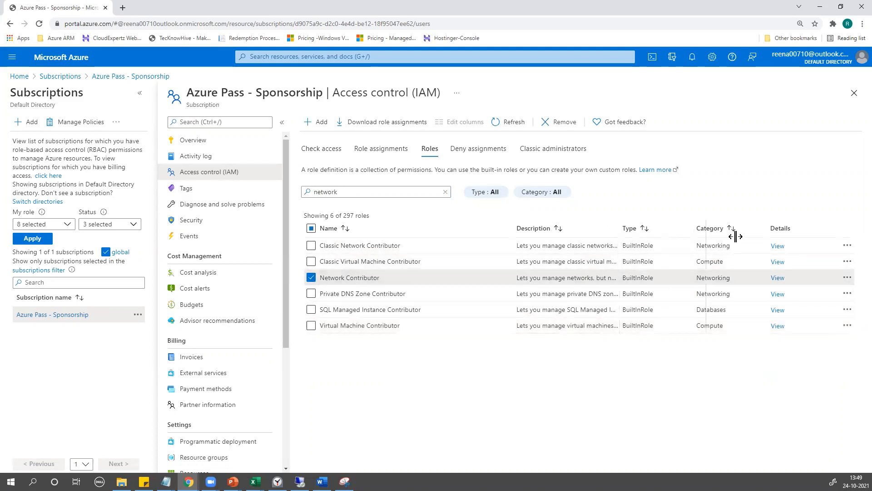
pyautogui.moveTo(789, 241); pyautogui.dragTo(789, 242)
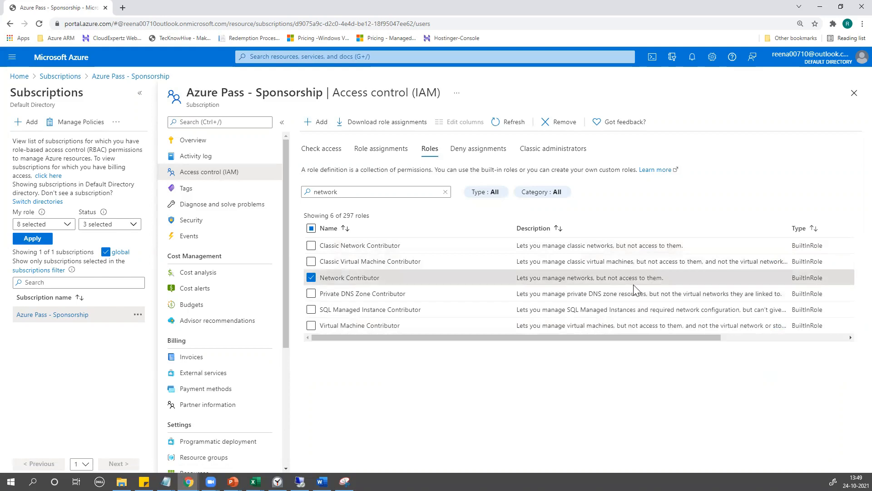
pyautogui.moveTo(523, 336)
pyautogui.mouseDown()
pyautogui.moveTo(650, 344)
pyautogui.moveTo(508, 336)
pyautogui.mouseUp()
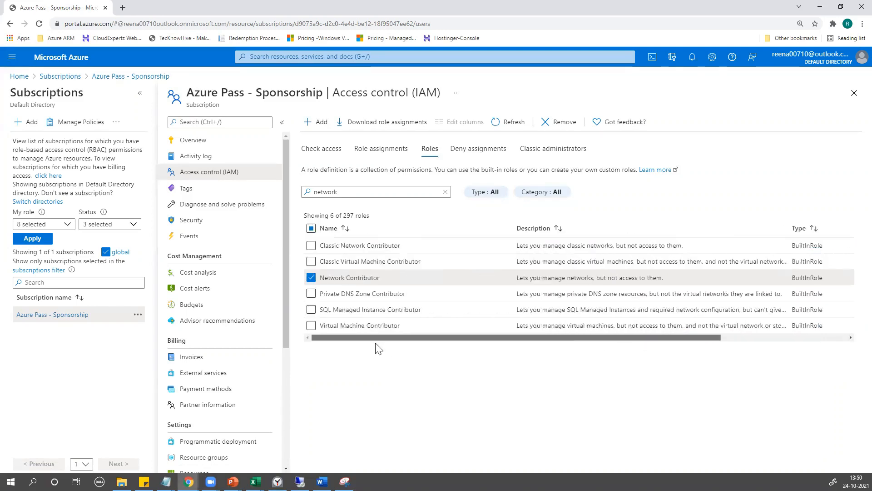
# Step: Search the subscription's roles for "storage" and look through the matching built-in roles
pyautogui.doubleClick(381, 192)
pyautogui.write('storage')
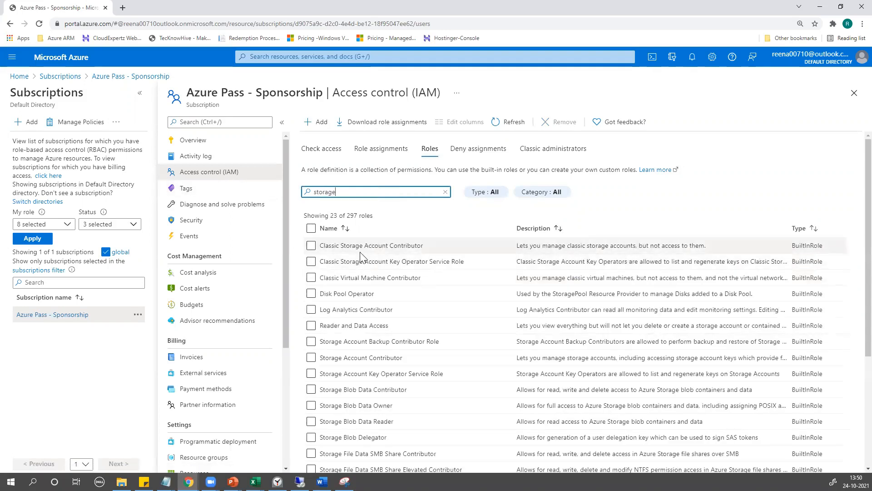
pyautogui.scroll(-2, 370, 312)
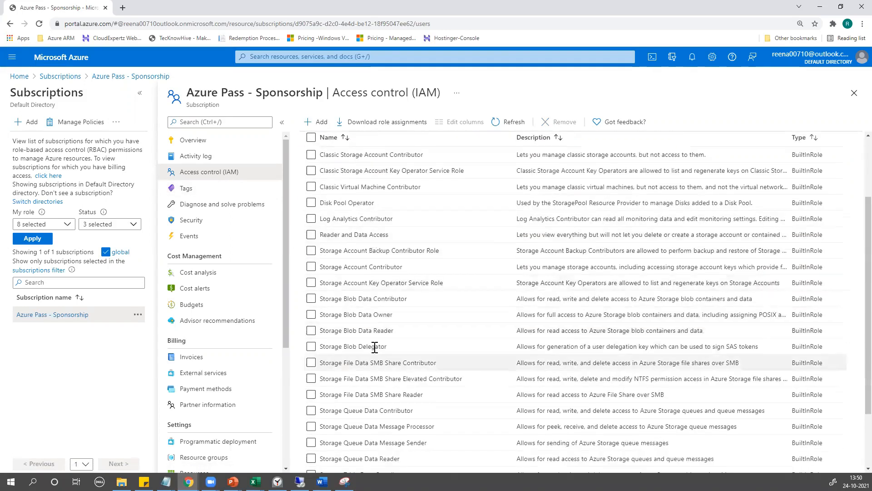
pyautogui.scroll(-2, 374, 347)
pyautogui.scroll(4, 385, 415)
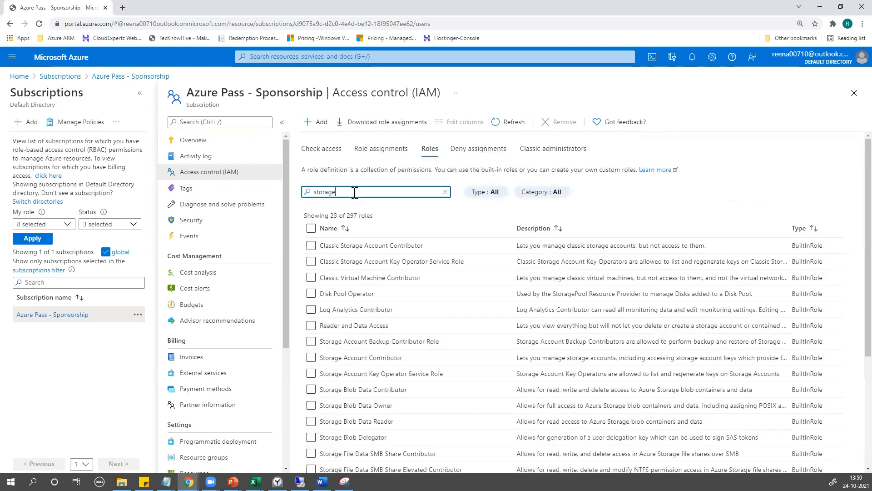
# Step: Search the subscription's roles for "func" and then for "container"
pyautogui.doubleClick(355, 193)
pyautogui.write('funct')
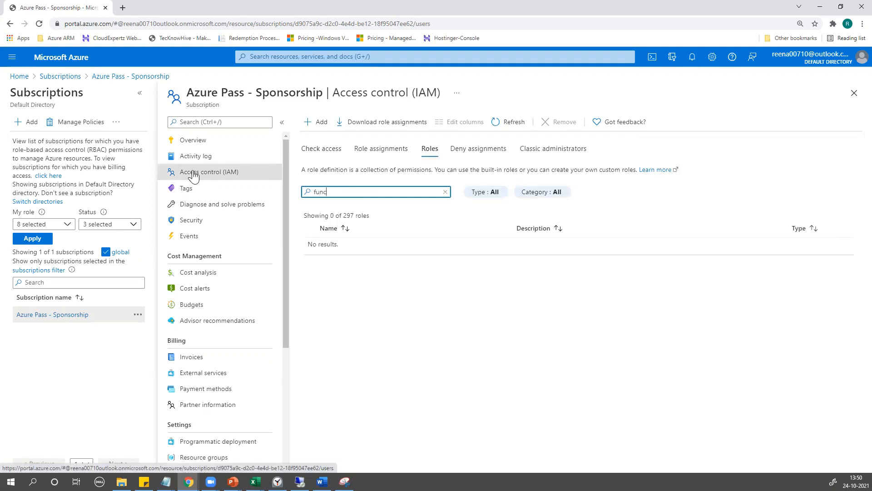
pyautogui.press('BackSpace')
pyautogui.write('container')
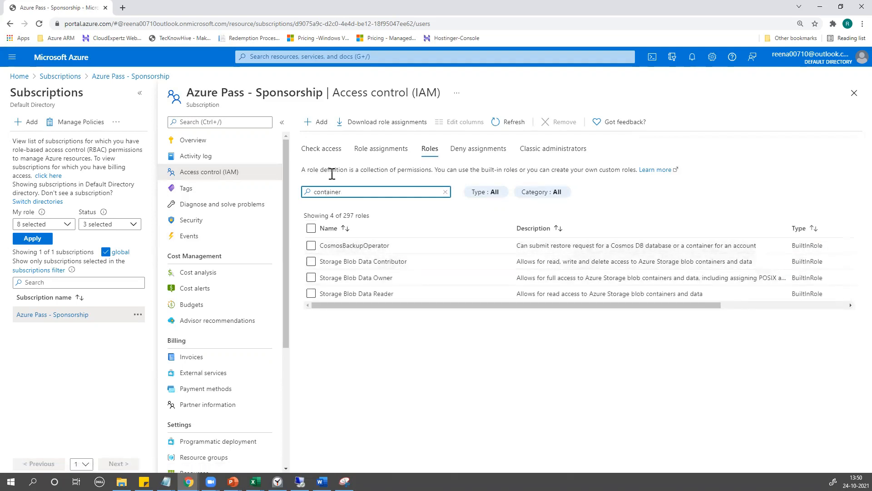
# Step: Search the subscription's roles for "sql" and then for "monitor"
pyautogui.doubleClick(348, 188)
pyautogui.write('sw')
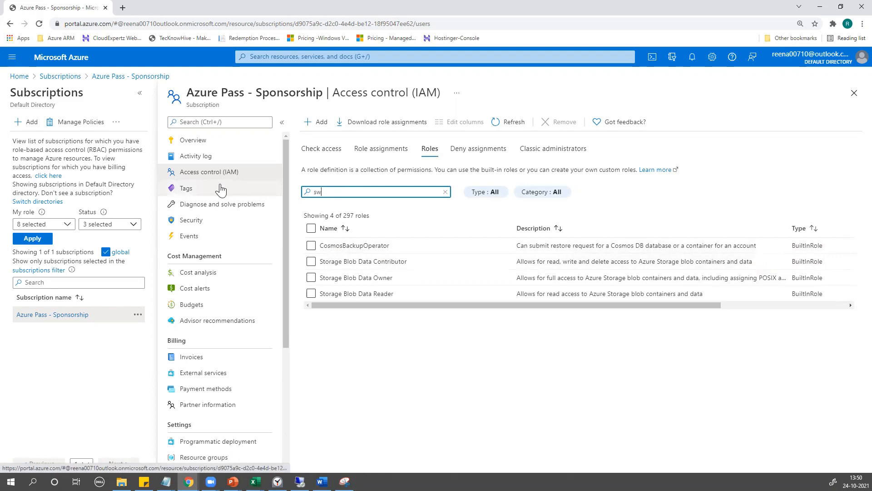
pyautogui.press('BackSpace')
pyautogui.write('ql')
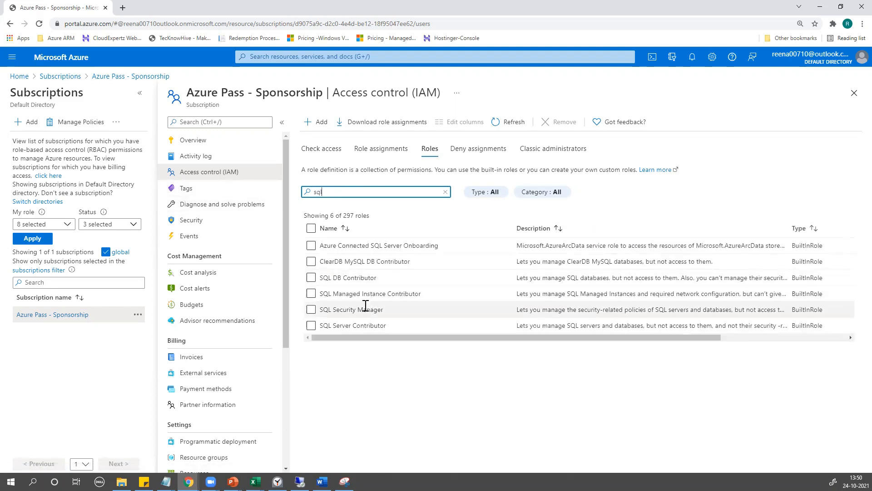
pyautogui.doubleClick(348, 191)
pyautogui.write('monitor')
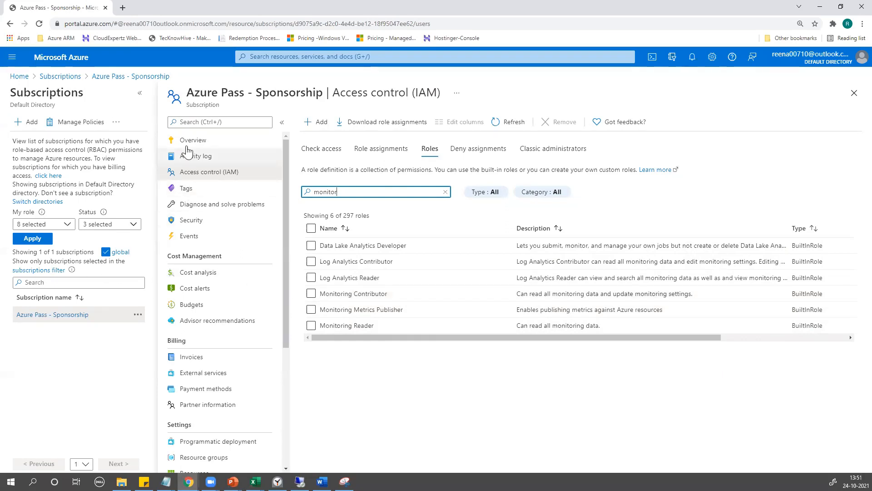
# Step: Leave the subscription, open the Training_RG resource group, and look over the resources it contains
pyautogui.click(61, 77)
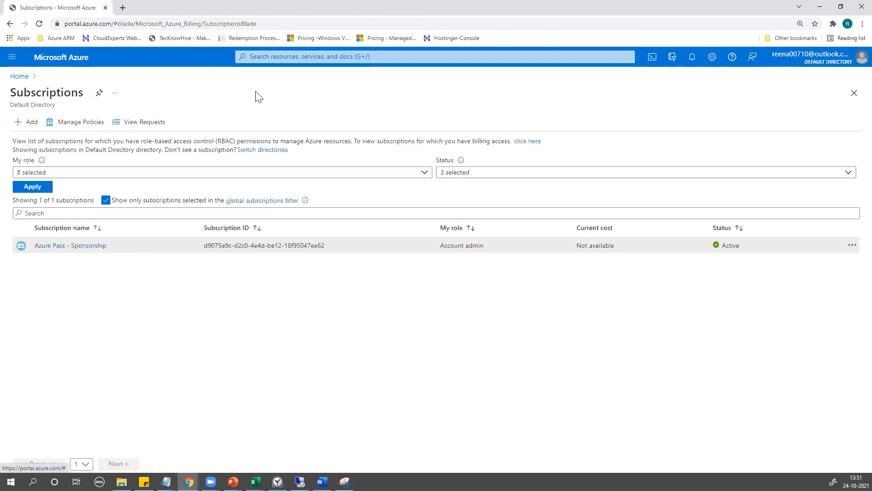
pyautogui.click(283, 56)
pyautogui.click(505, 200)
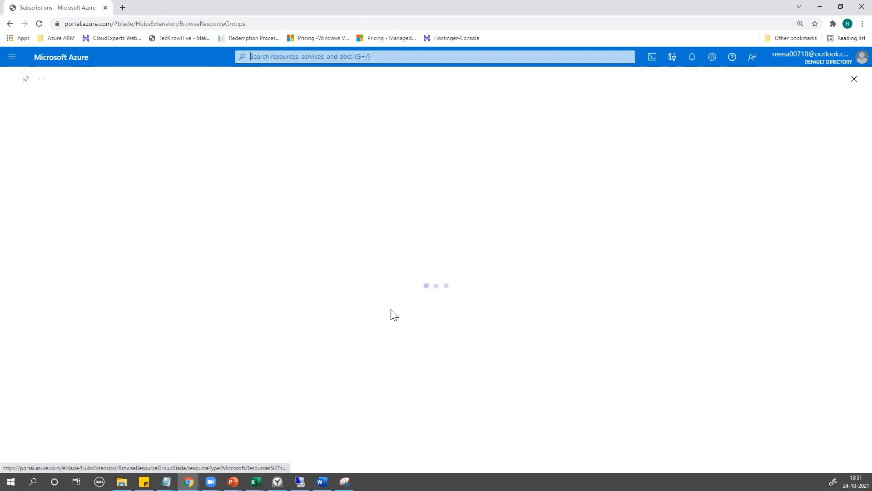
pyautogui.click(53, 217)
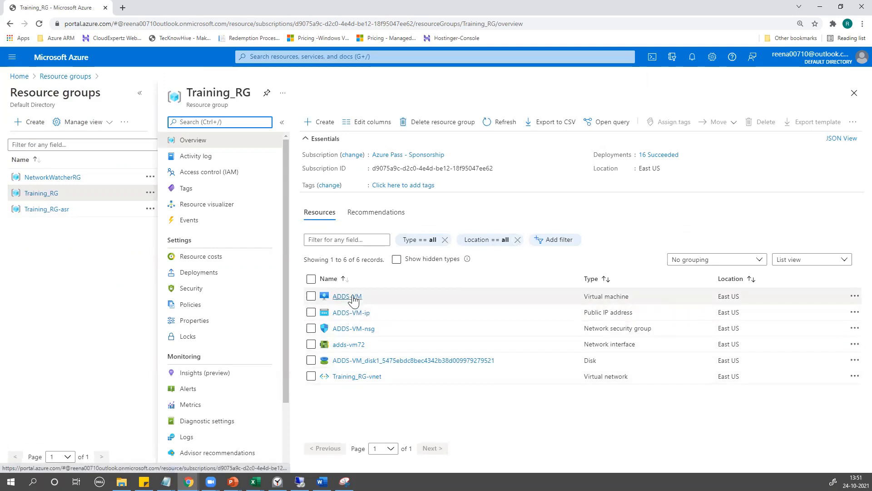
pyautogui.moveTo(354, 300)
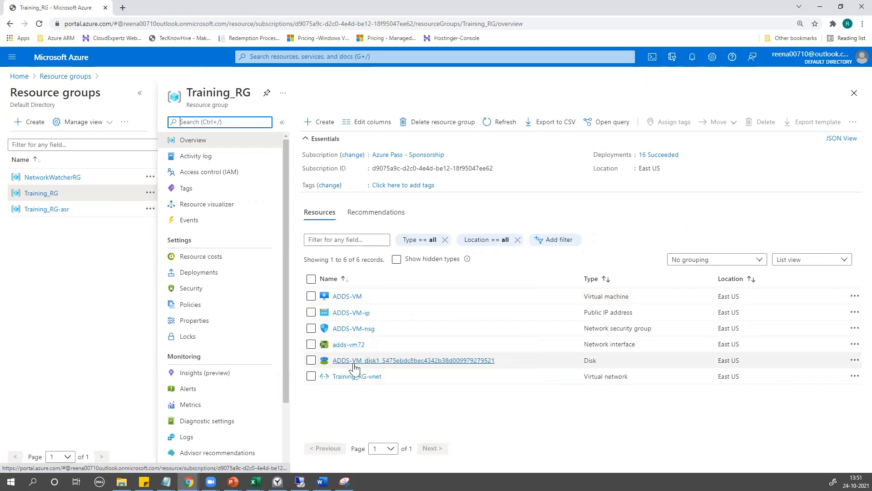
pyautogui.moveTo(350, 353)
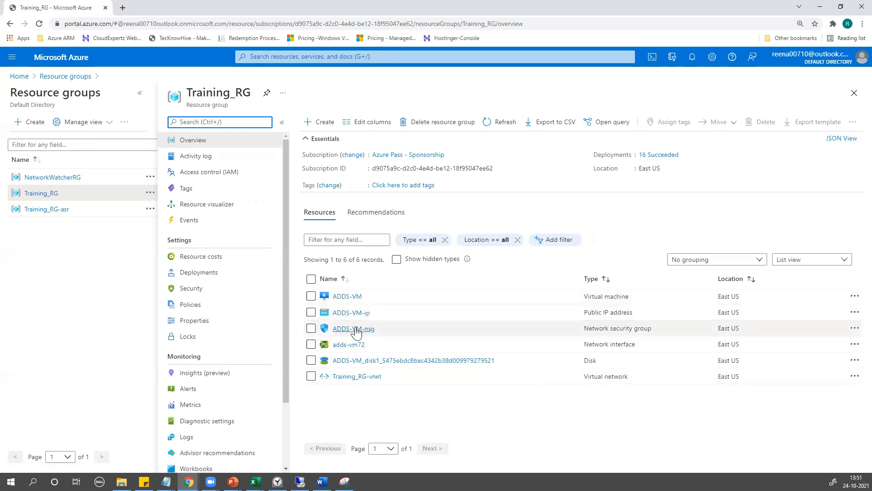
# Step: Start a new role assignment in Training_RG's access control and choose the Contributor role
pyautogui.click(207, 175)
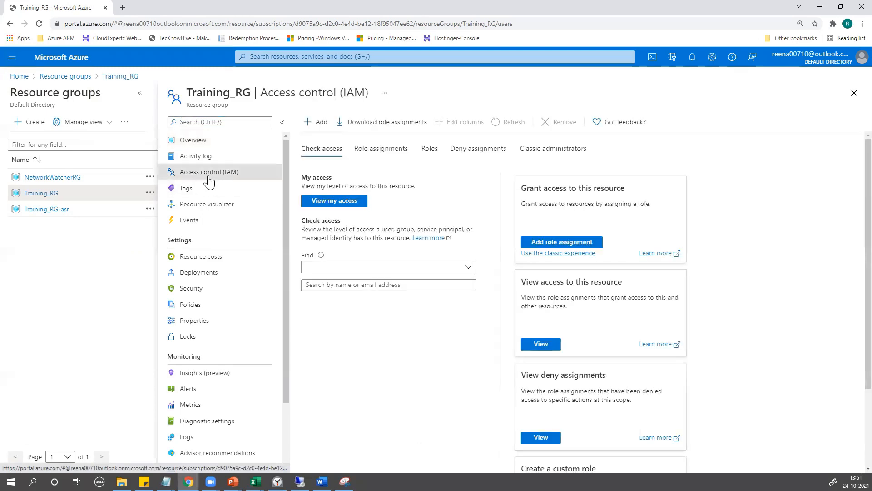
pyautogui.click(315, 122)
pyautogui.click(316, 139)
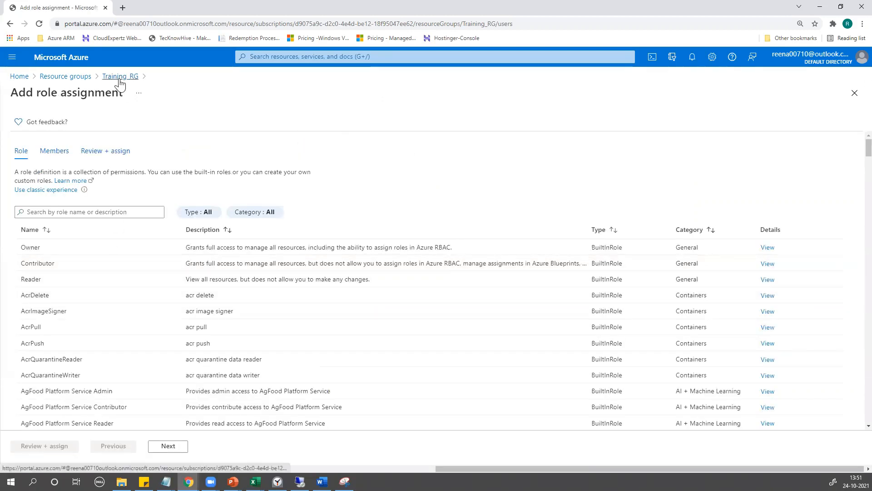
pyautogui.click(44, 265)
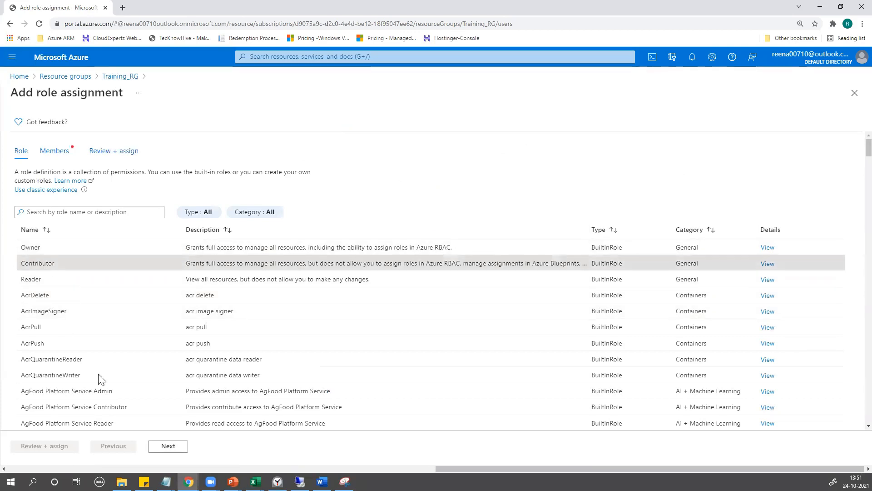
pyautogui.click(164, 447)
# Step: Add the Azure-Admin group as the member and complete the Contributor role assignment on Training_RG
pyautogui.click(111, 232)
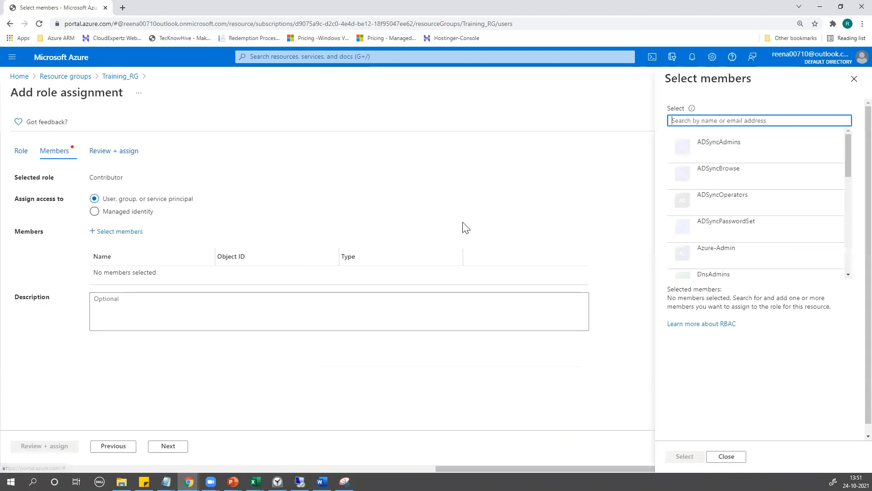
pyautogui.click(722, 250)
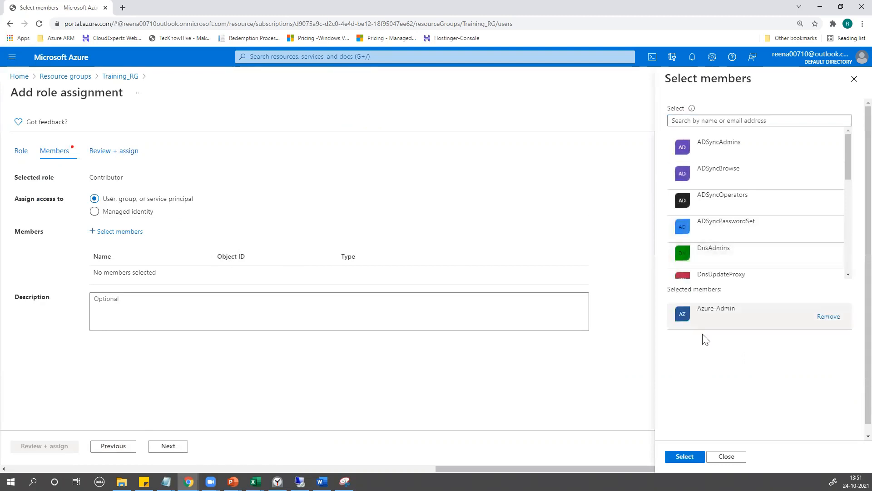
pyautogui.click(684, 456)
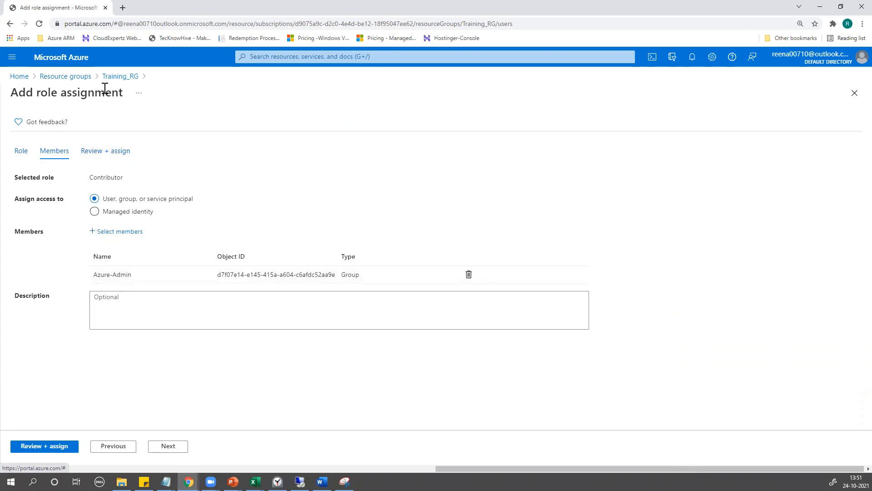
pyautogui.click(178, 447)
pyautogui.click(41, 448)
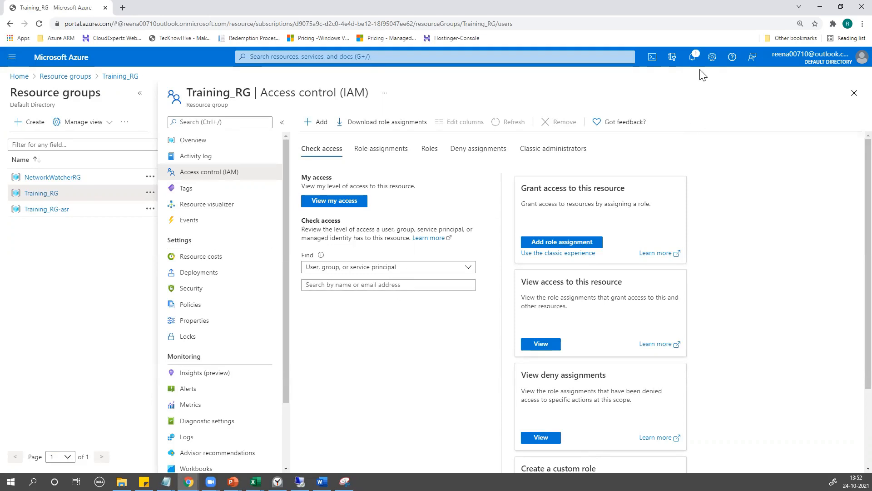
# Step: Check the role assignment notification and view the overview of the Training_RG-asr resource group
pyautogui.click(692, 58)
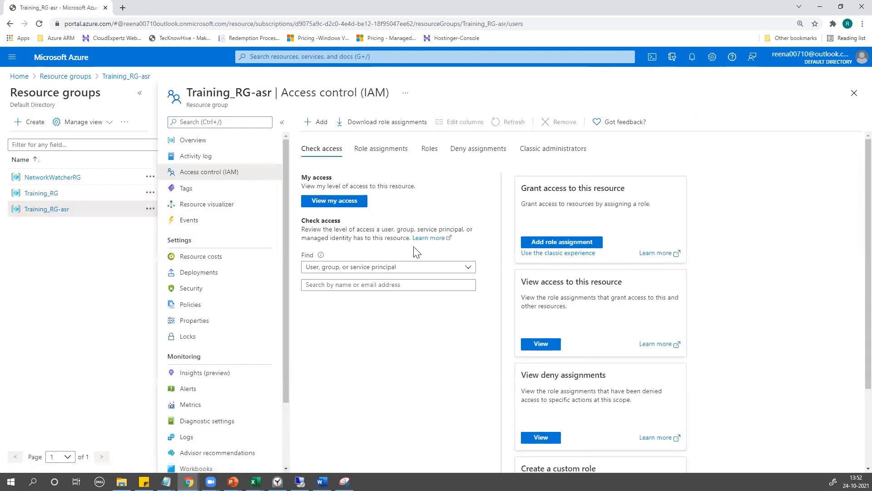
pyautogui.click(193, 140)
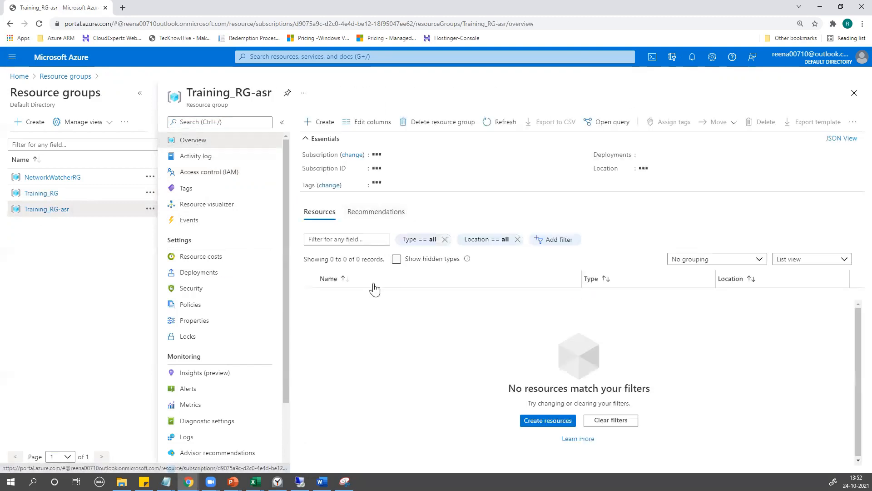
# Step: Open access control for the ADDS-VM virtual machine in Training_RG and start adding a role assignment
pyautogui.click(29, 194)
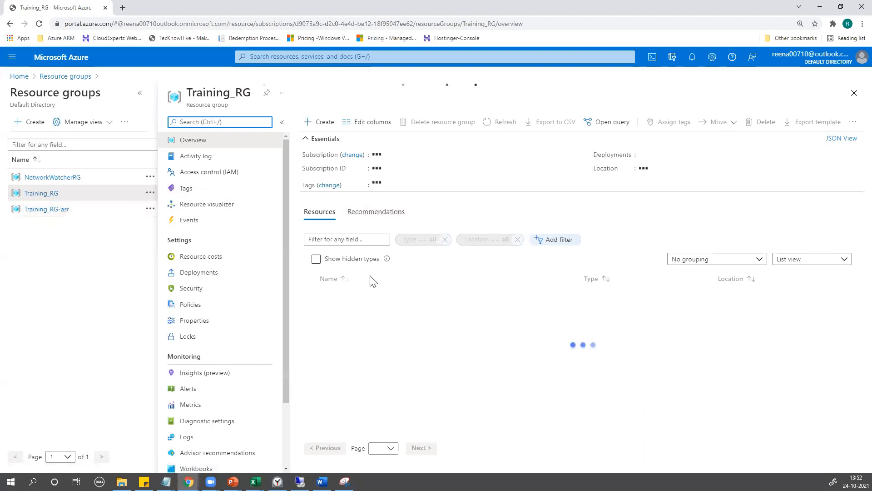
pyautogui.click(339, 295)
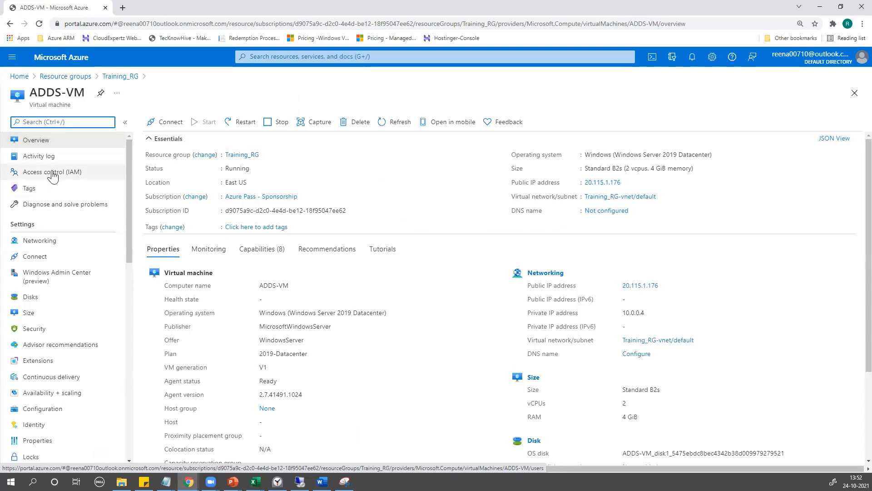
pyautogui.click(54, 175)
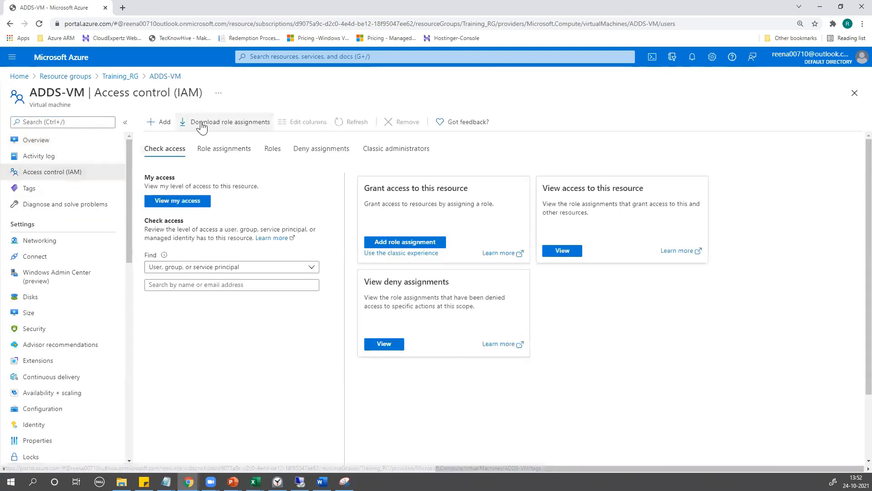
pyautogui.click(151, 123)
pyautogui.click(162, 139)
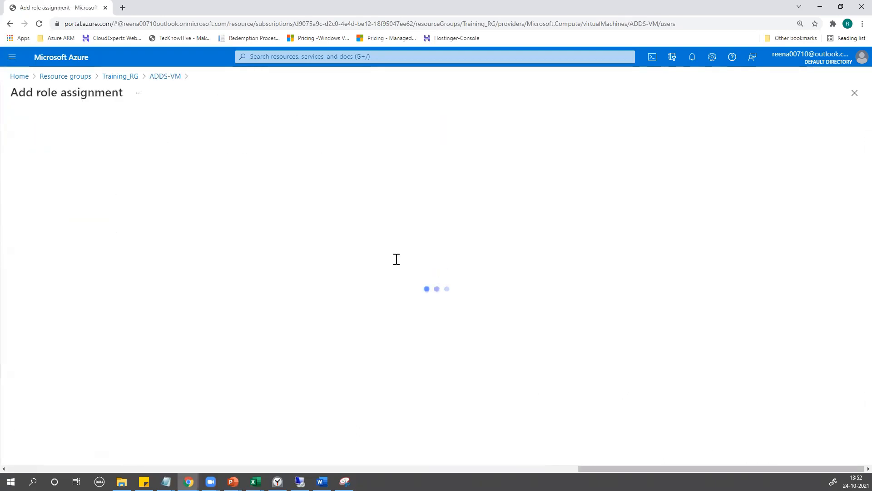